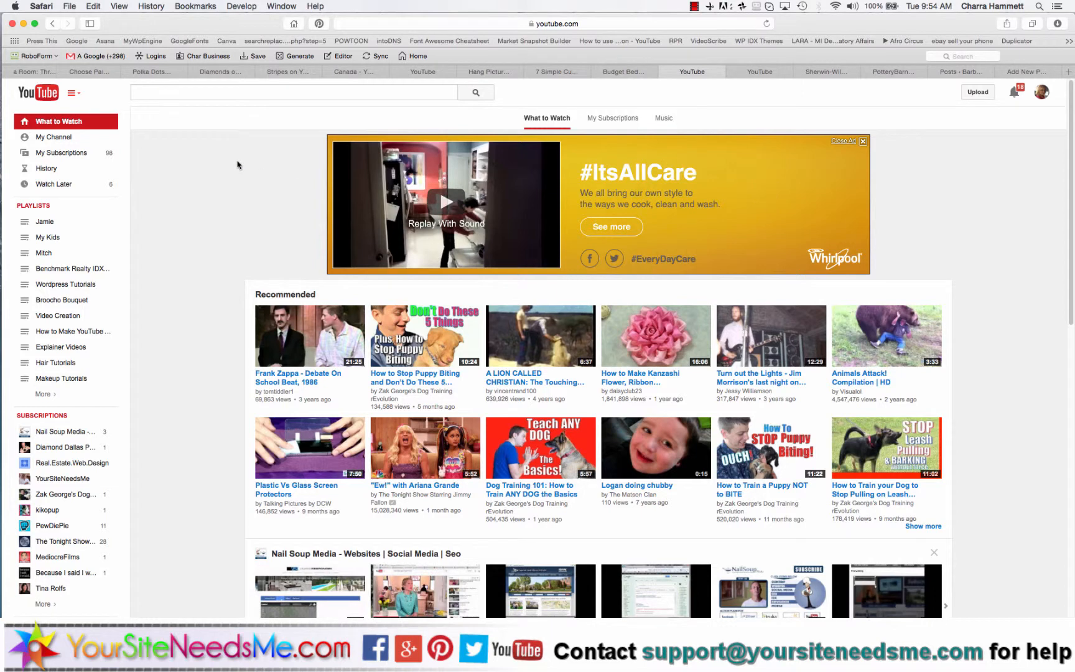
# Search YouTube for 'Lowes' and browse the Lowe's Home Improvement channel's uploads, loading more videos.
pyautogui.click(230, 91)
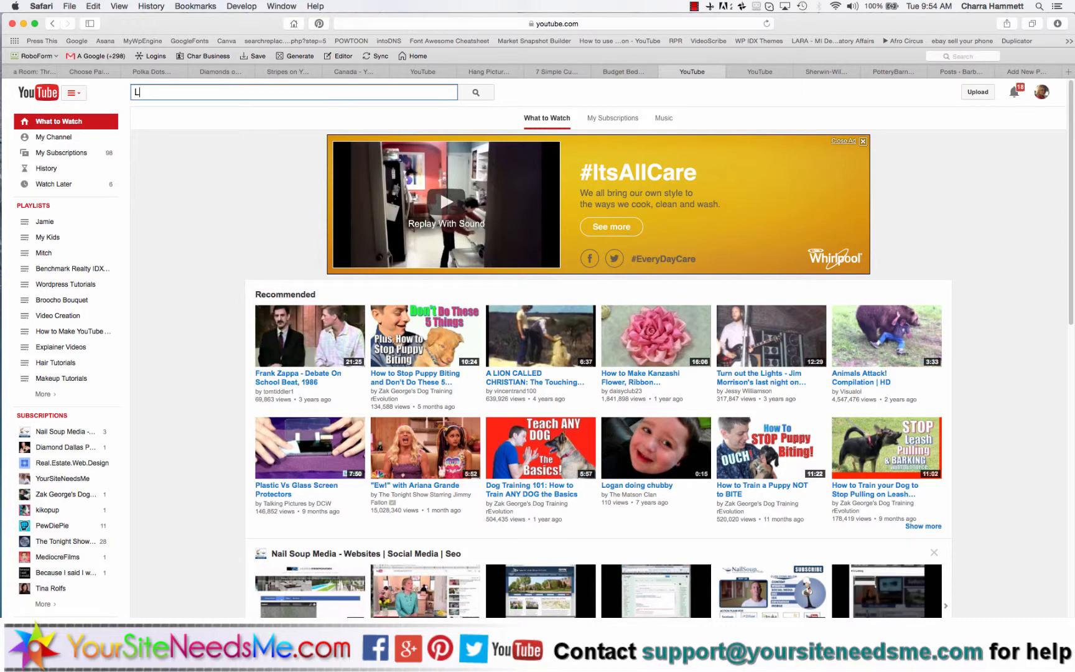
pyautogui.write('Lowe')
pyautogui.press('Return')
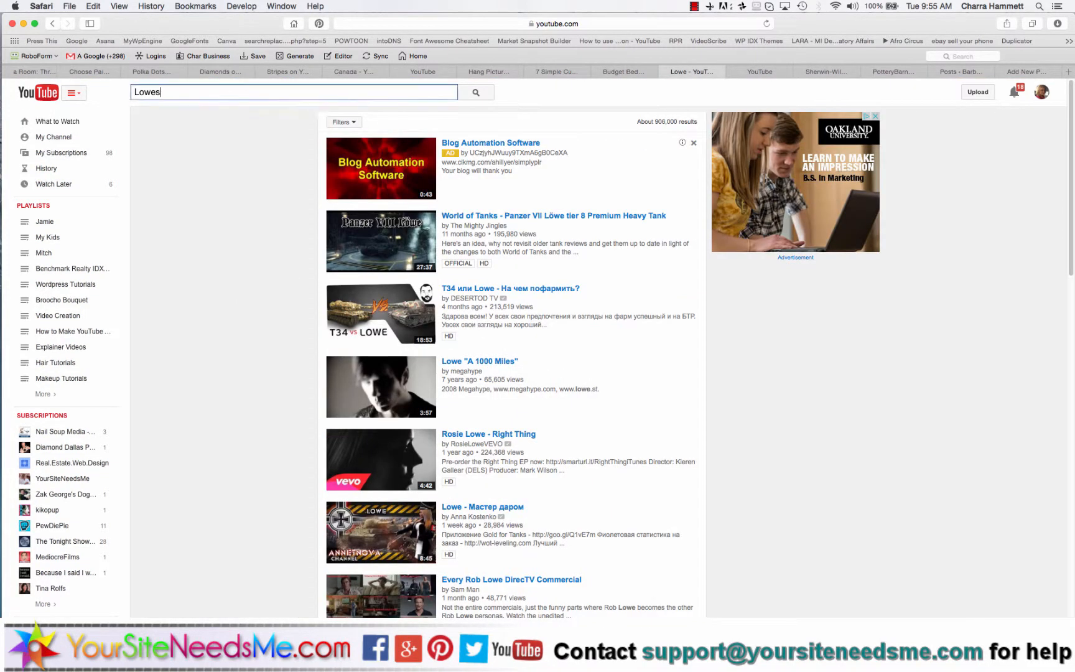
pyautogui.write('s')
pyautogui.press('Return')
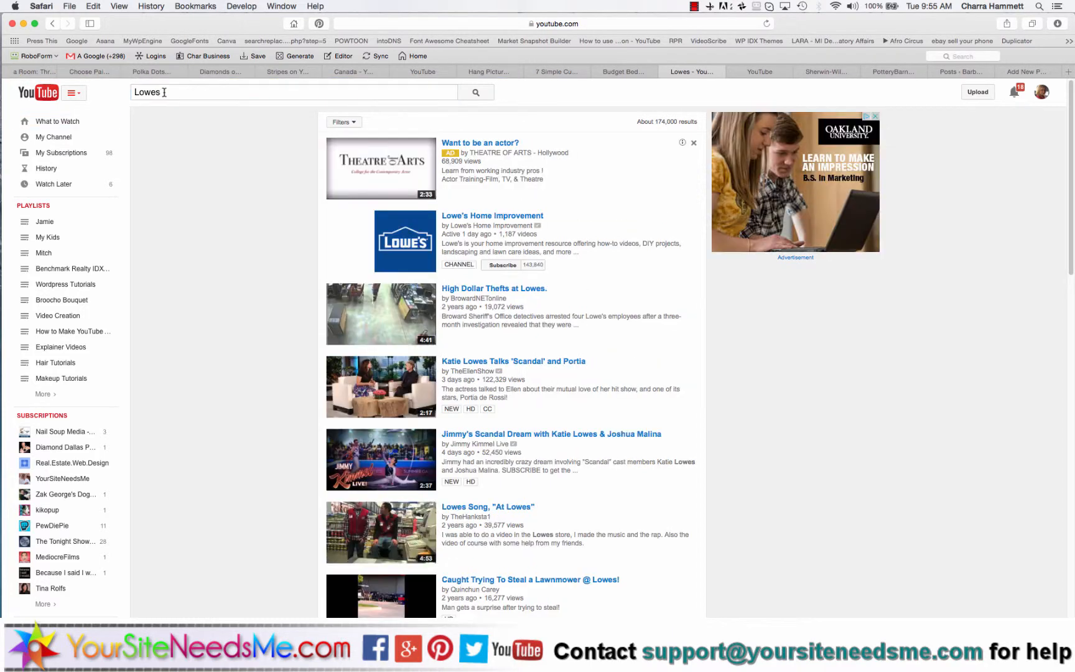
pyautogui.click(471, 229)
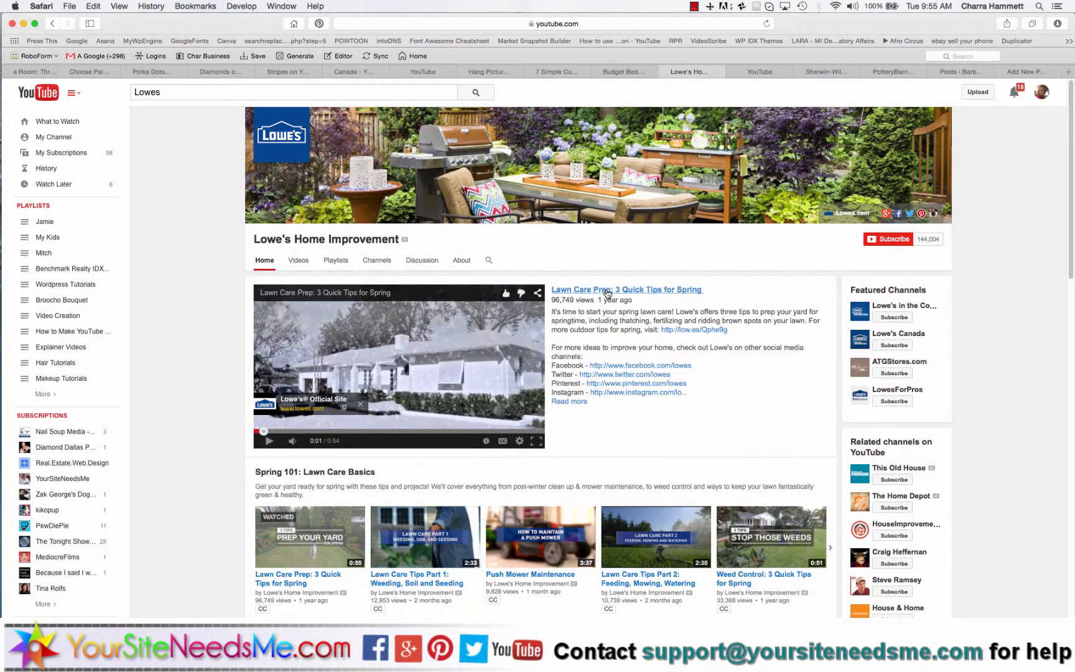
pyautogui.click(299, 259)
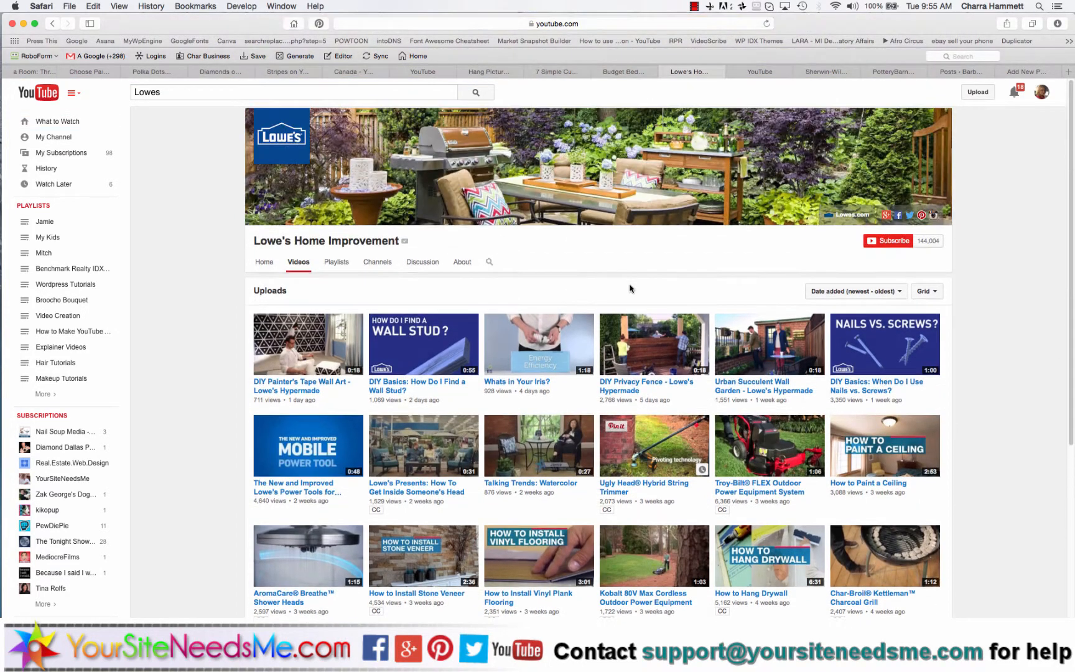
pyautogui.scroll(-10, 630, 288)
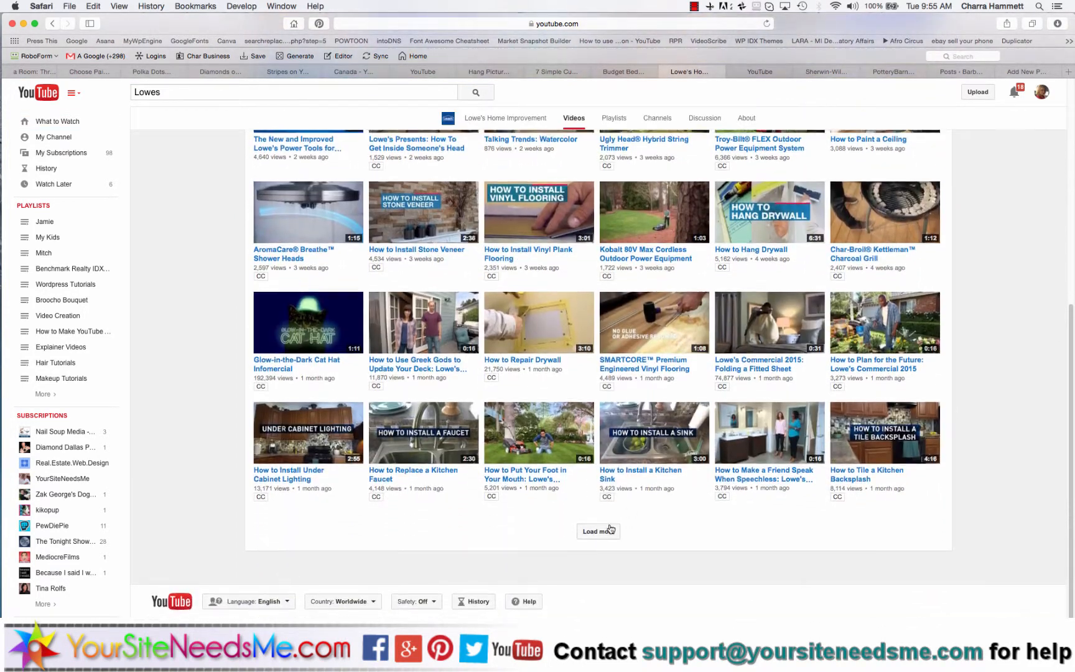
pyautogui.click(599, 532)
pyautogui.scroll(-5, 640, 409)
pyautogui.scroll(-5, 640, 409)
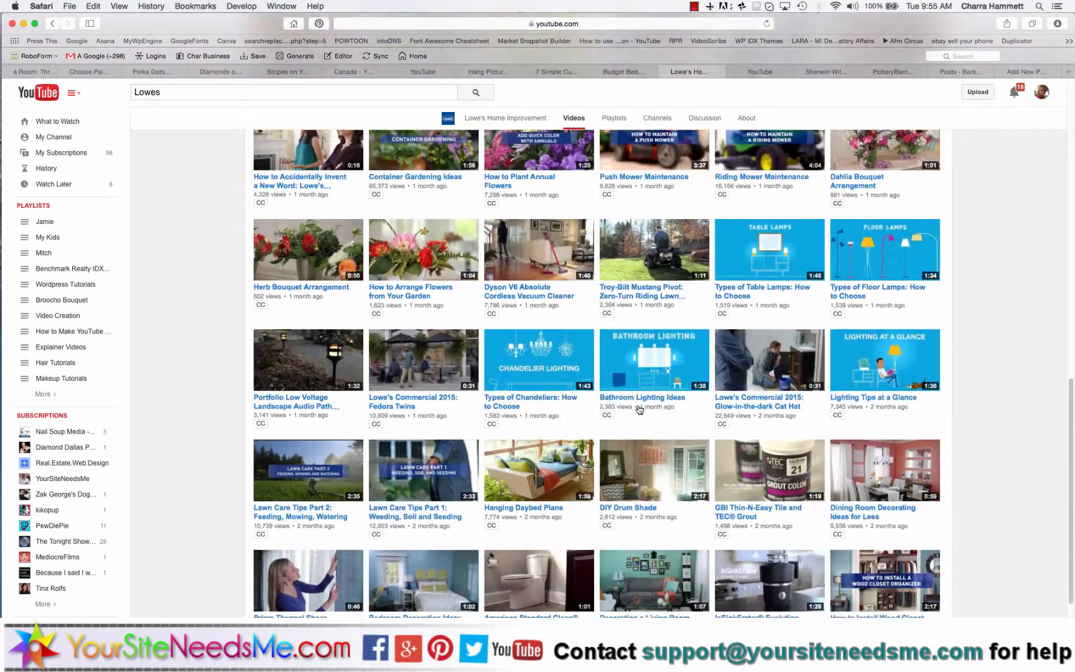
pyautogui.scroll(-3, 641, 409)
pyautogui.scroll(15, 640, 409)
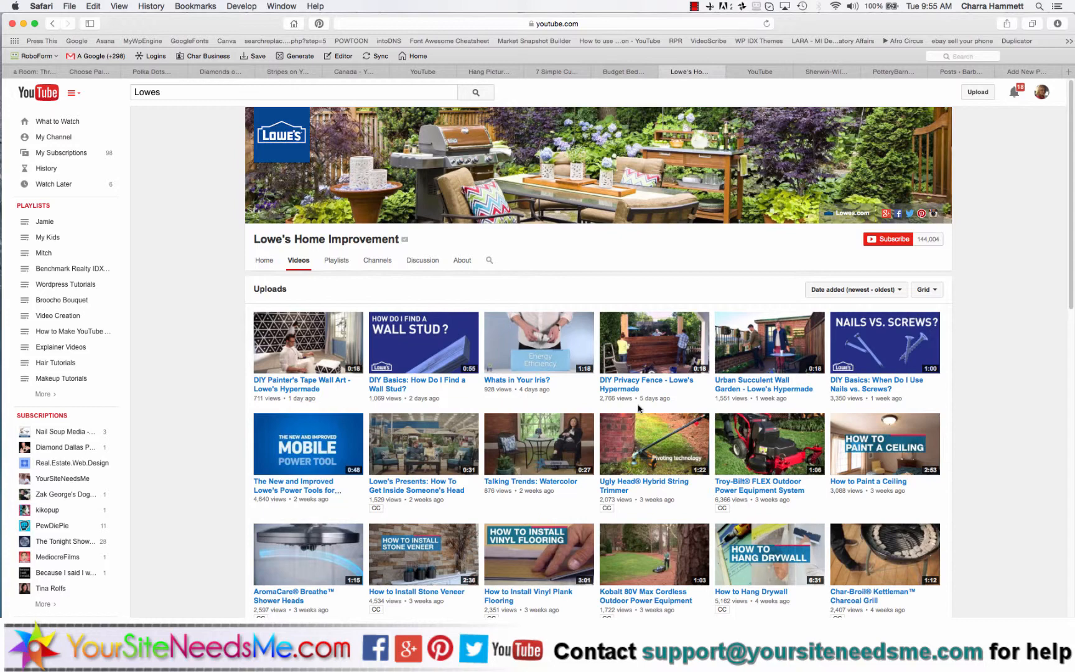
# Look over the Home Depot, Sherwin-Williams and PotteryBarn channel pages, settling on Sherwin-Williams.
pyautogui.click(760, 72)
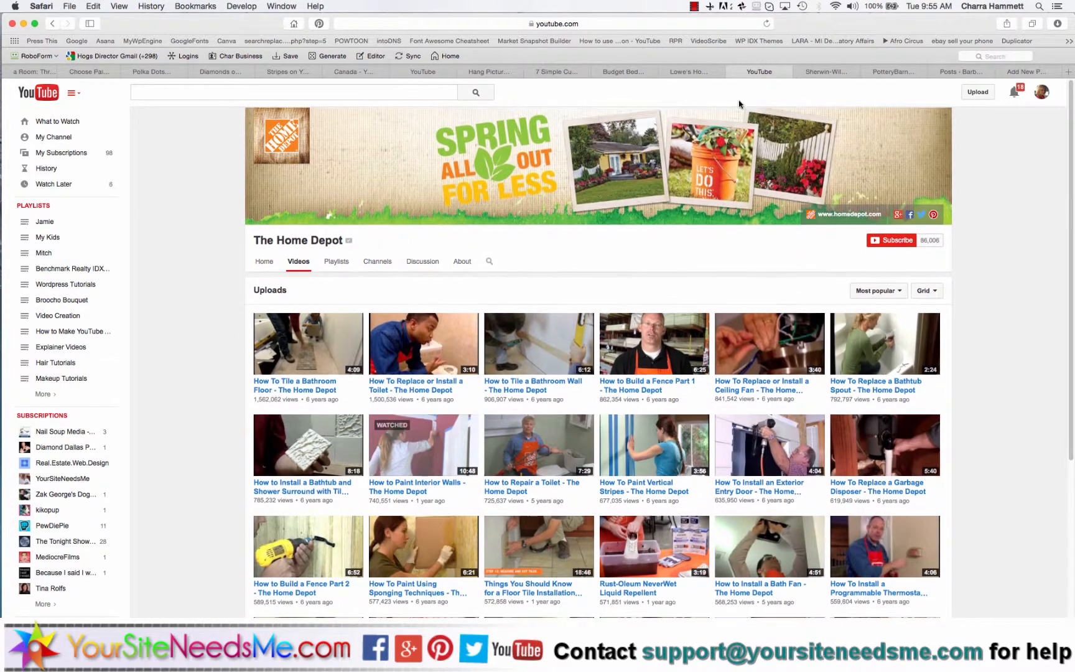
pyautogui.click(827, 70)
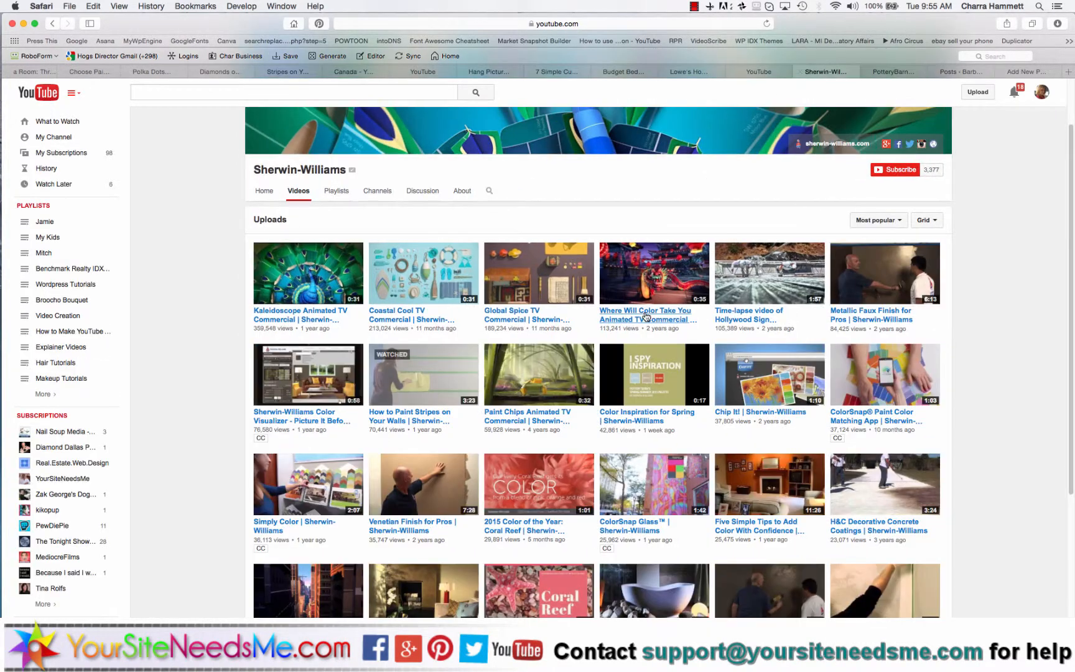
pyautogui.click(889, 71)
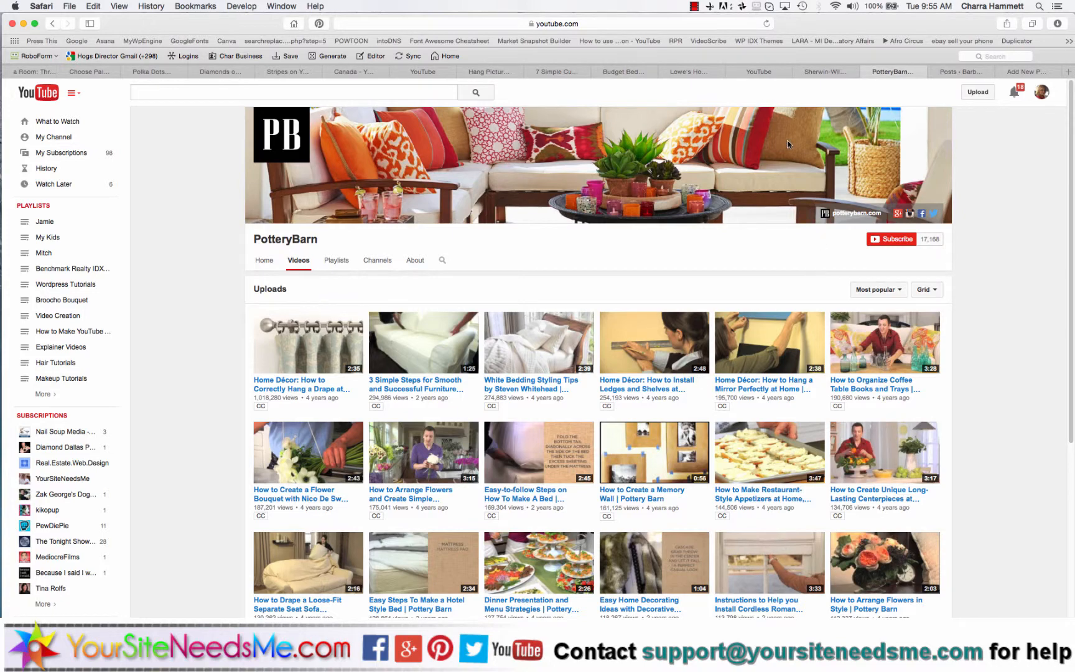
pyautogui.click(824, 70)
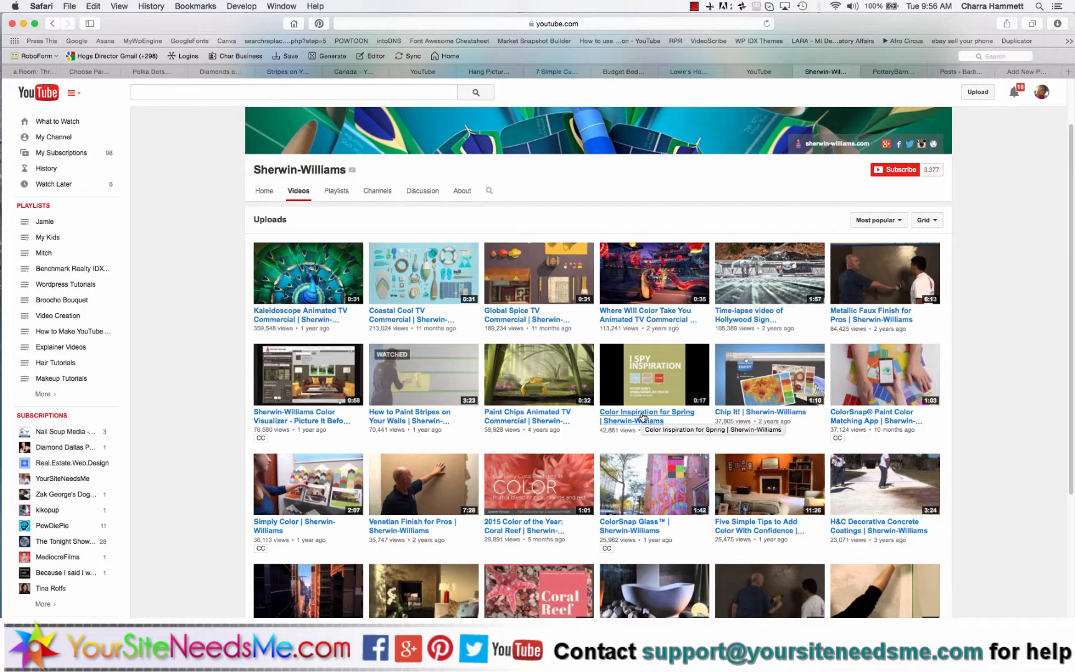
# Watch the 'Color Inspiration for Spring' video, pause it, and return to the Sherwin-Williams uploads.
pyautogui.click(645, 419)
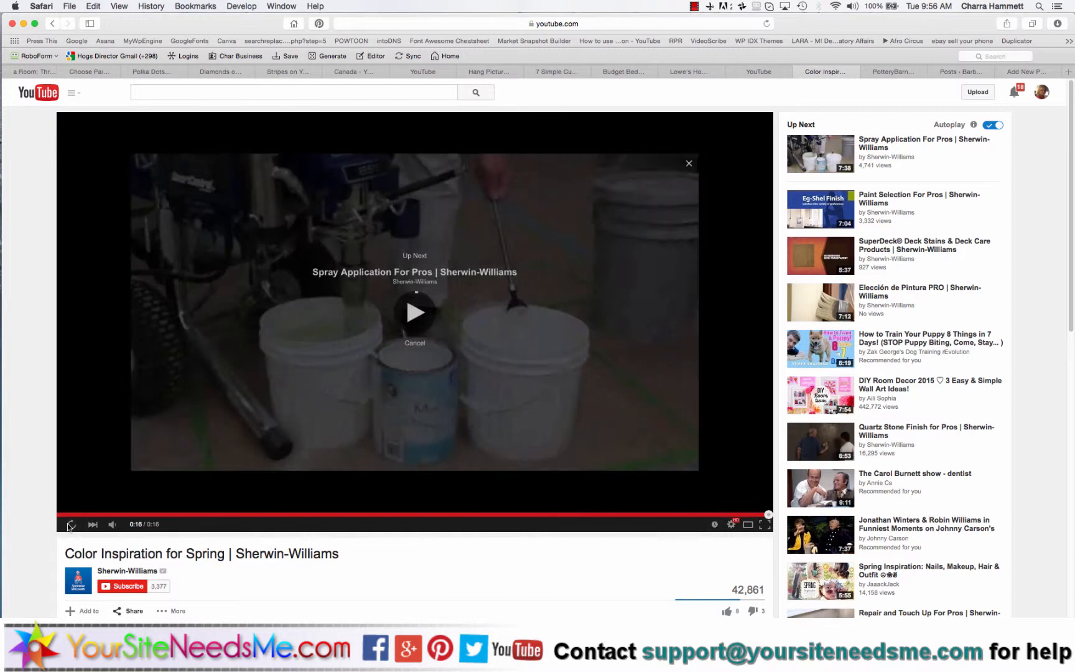
pyautogui.click(70, 527)
pyautogui.click(70, 526)
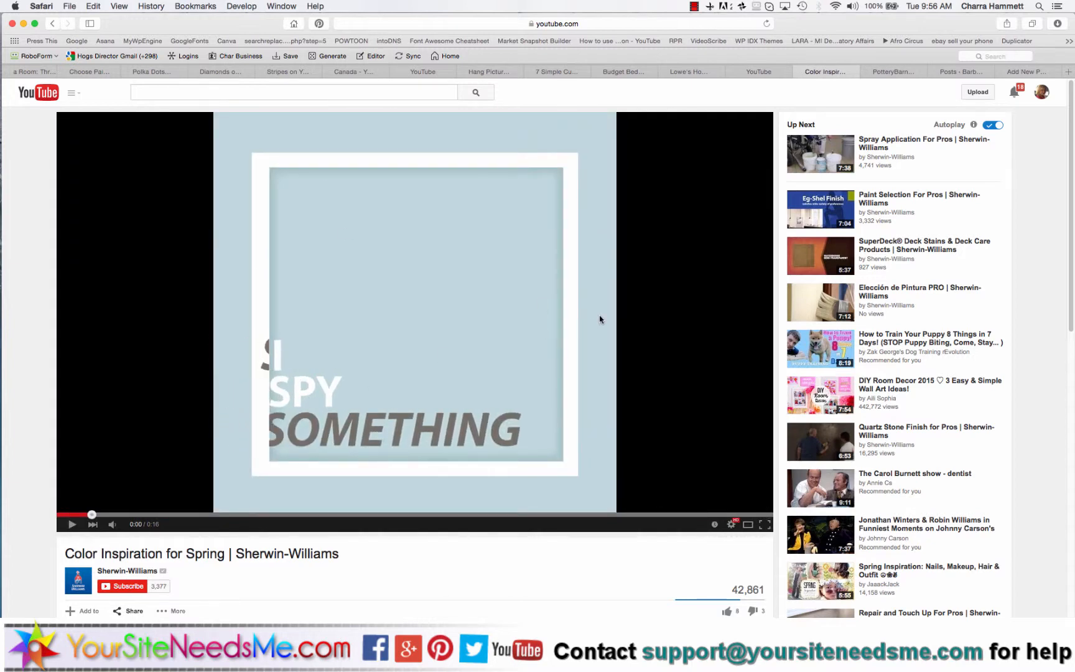
pyautogui.click(53, 25)
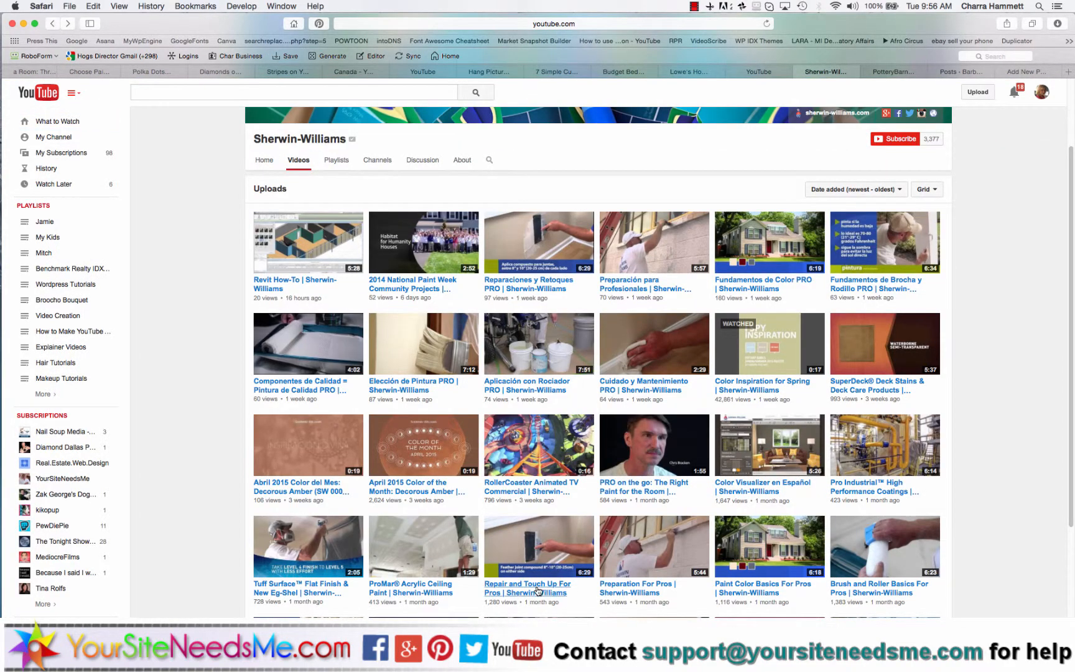
pyautogui.moveTo(655, 445)
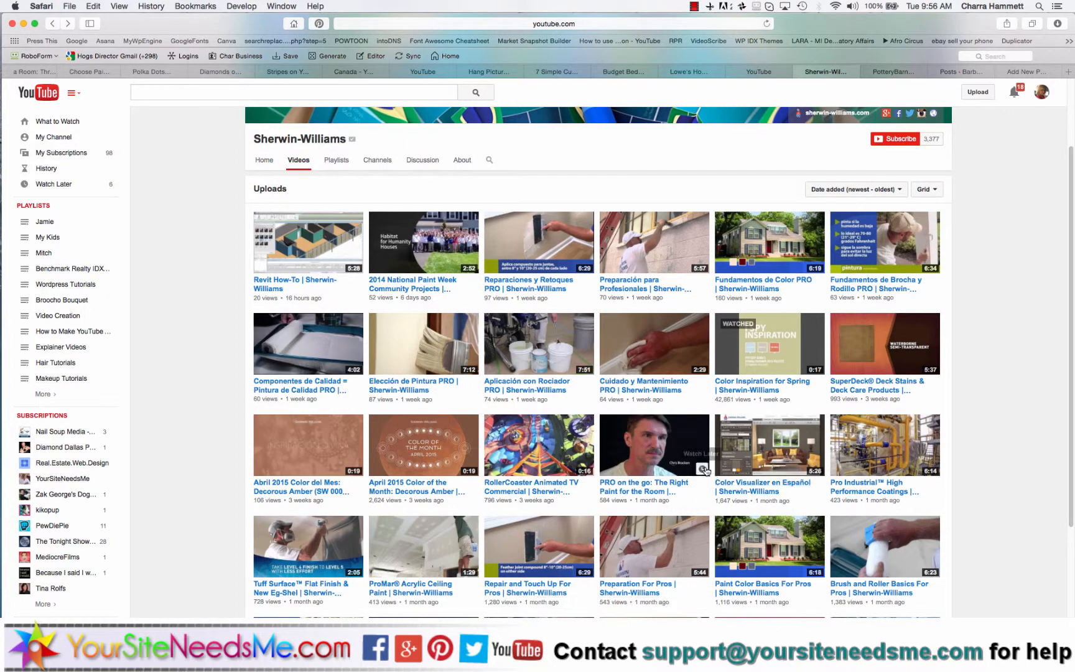
pyautogui.scroll(1, 704, 469)
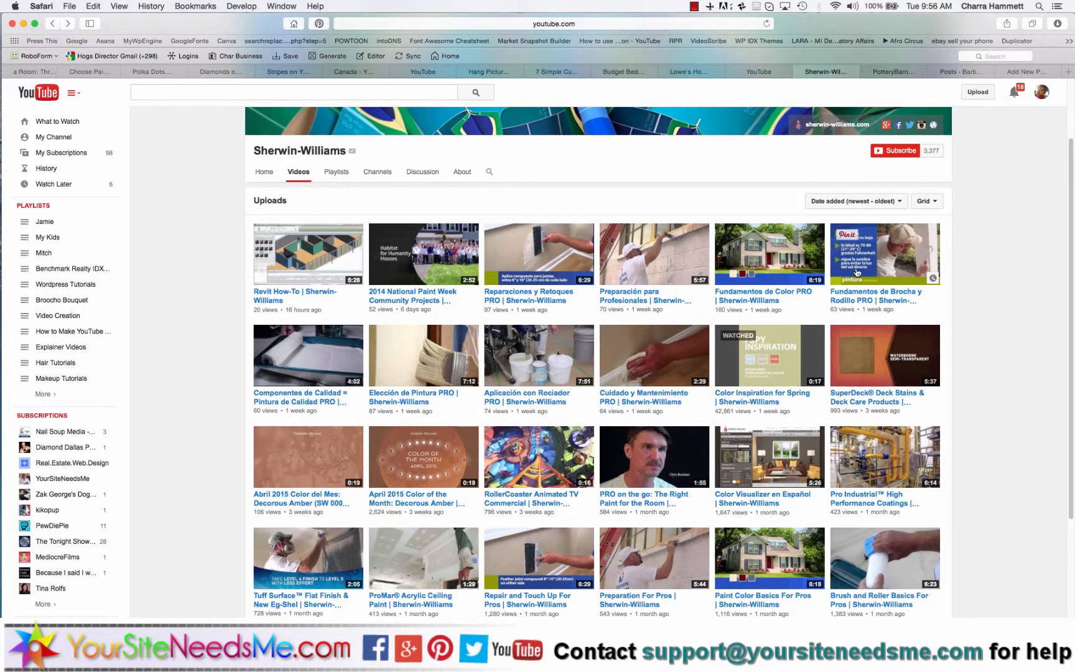
# Sort the uploads by Most popular and open 'How to Paint Stripes on Your Walls'.
pyautogui.click(855, 201)
pyautogui.click(840, 221)
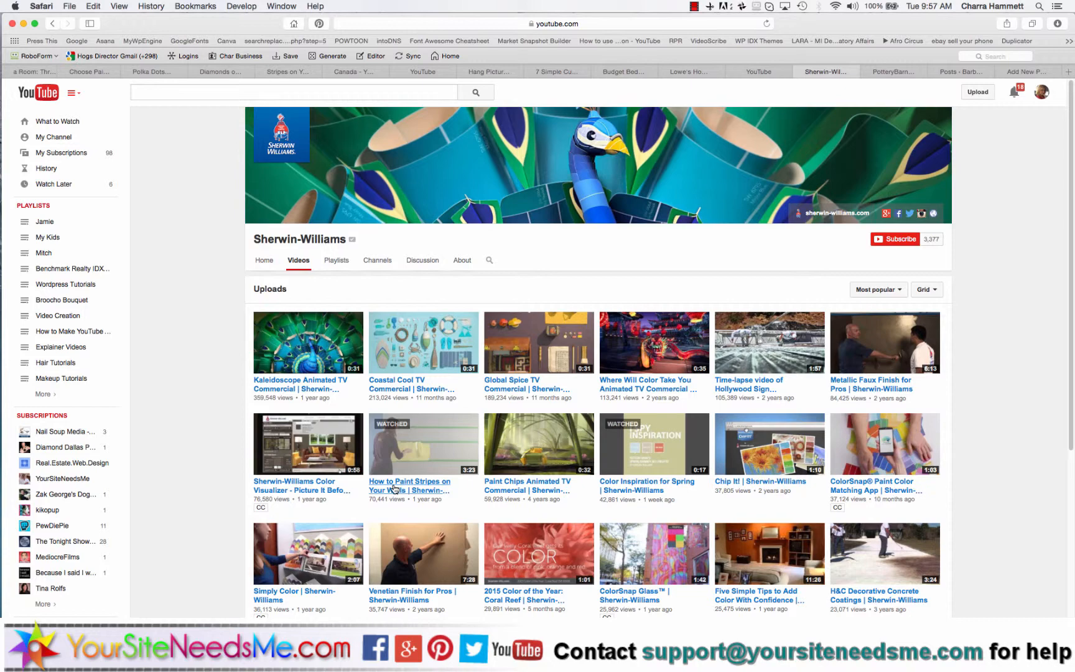
pyautogui.click(415, 490)
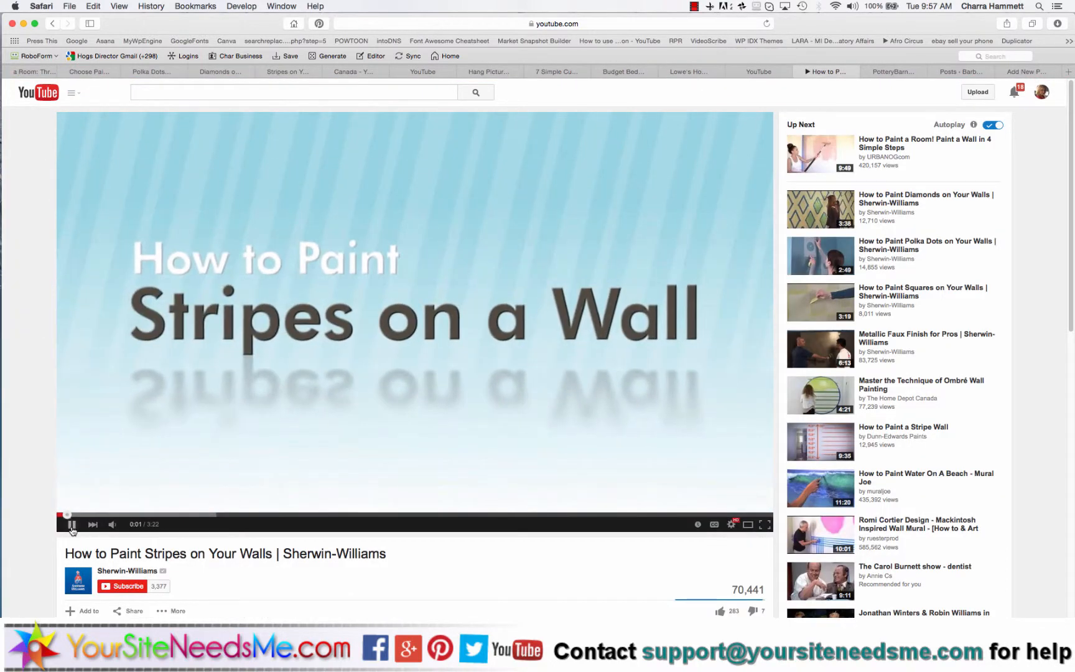
# Pause the stripes video on its title card, screenshot the player region, and select the full video title.
pyautogui.click(73, 526)
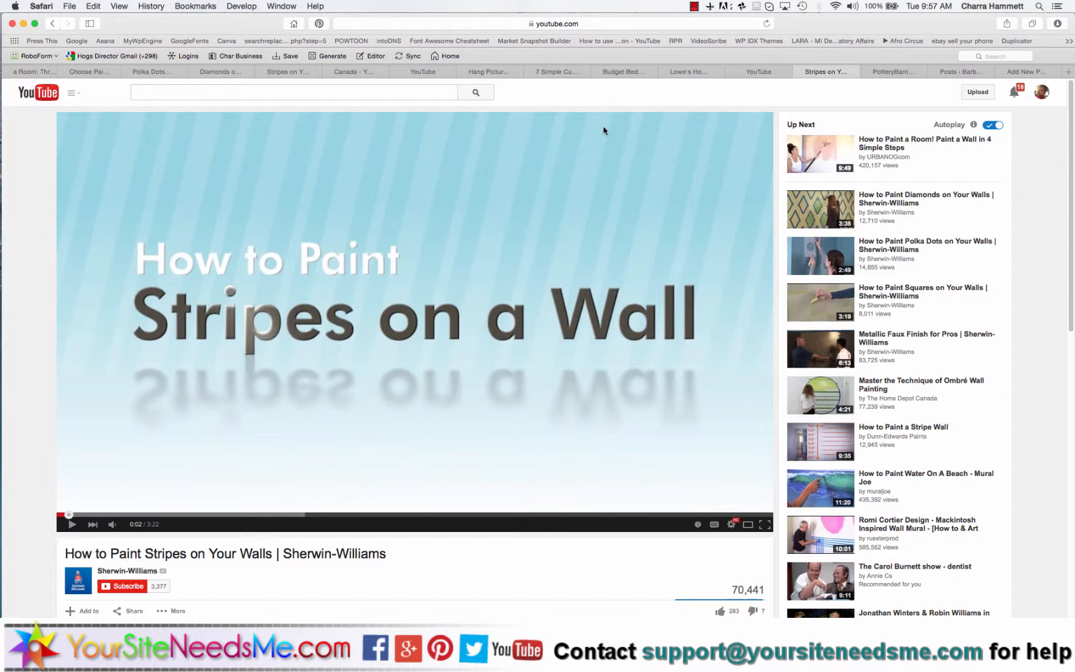
pyautogui.click(713, 6)
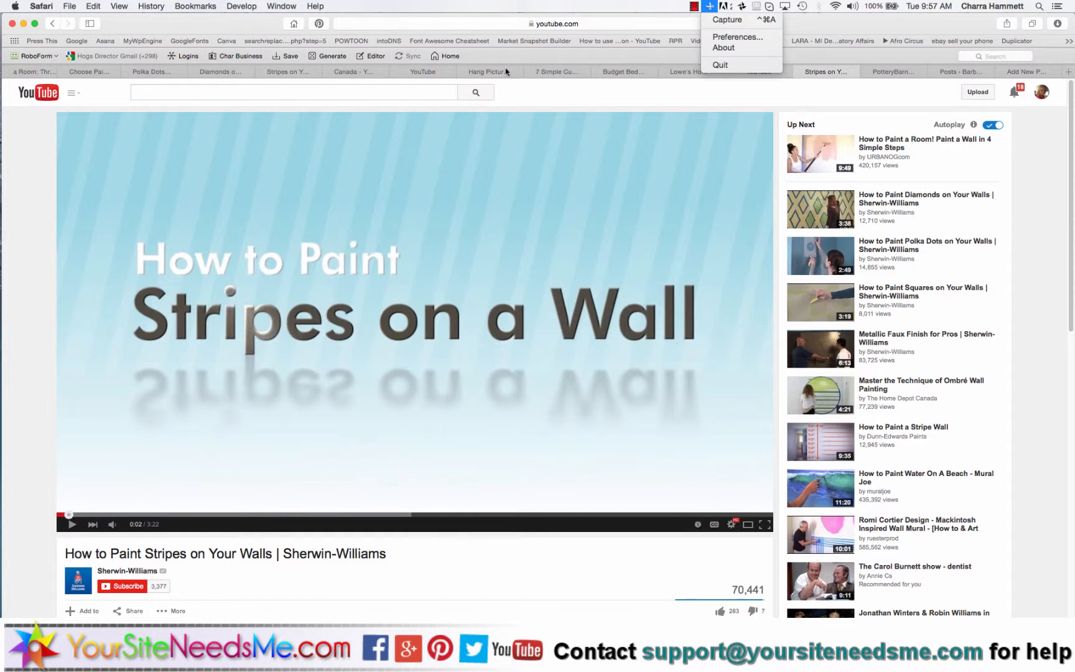
pyautogui.click(727, 19)
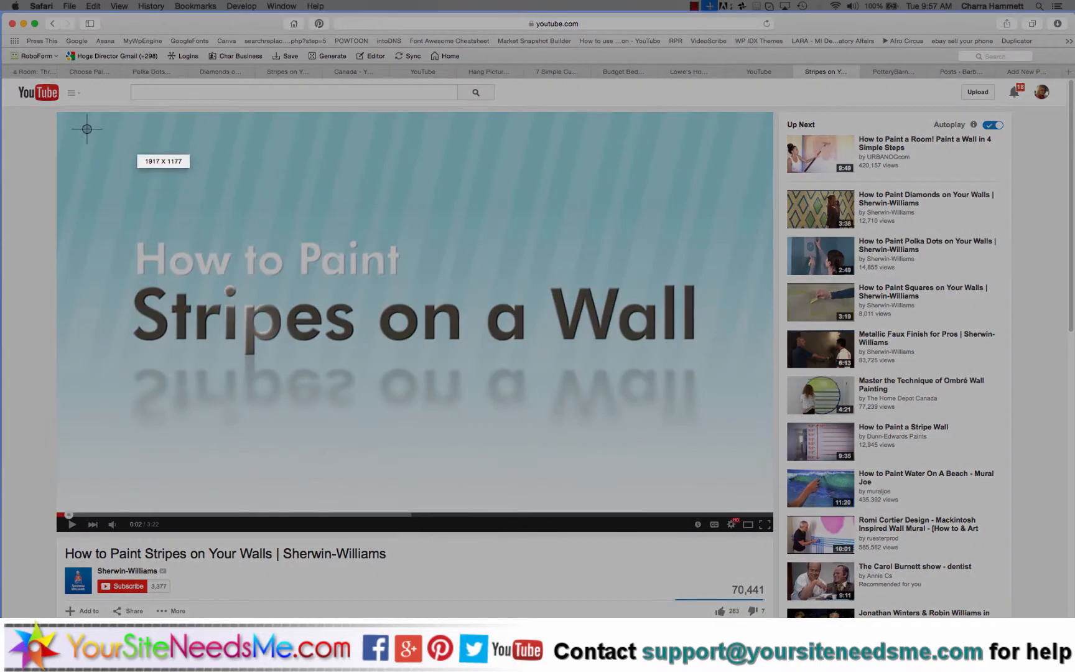
pyautogui.moveTo(57, 112)
pyautogui.mouseDown()
pyautogui.moveTo(729, 534)
pyautogui.moveTo(771, 507)
pyautogui.moveTo(771, 532)
pyautogui.mouseUp()
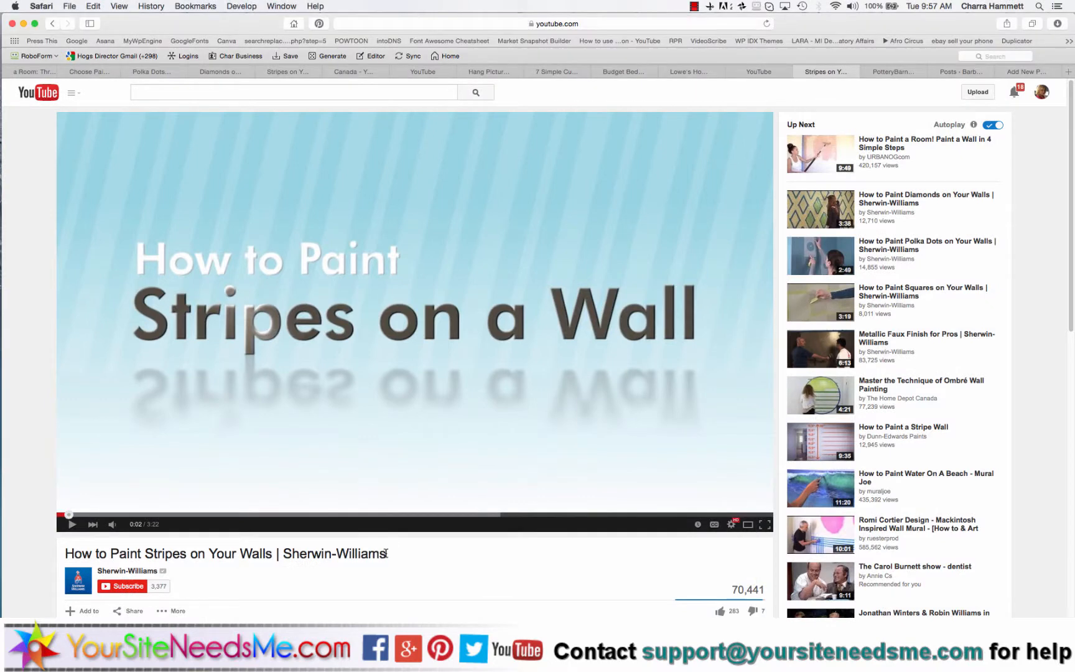
pyautogui.moveTo(387, 552); pyautogui.dragTo(66, 551)
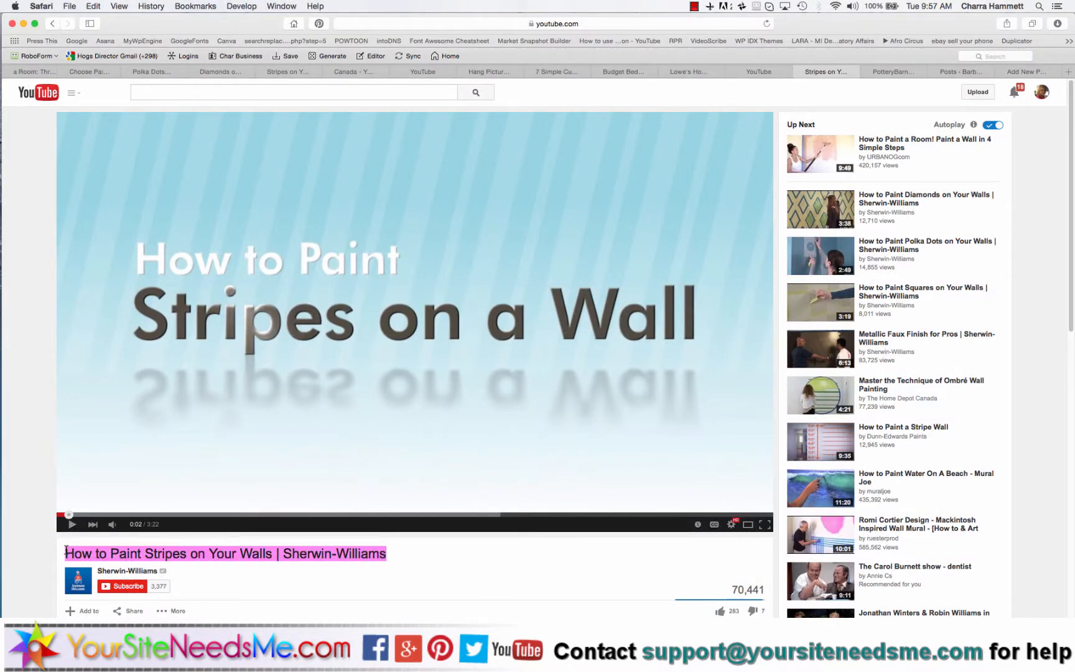
# Copy the title and rename the Downloads screenshot to 'How to Paint Stripes on Your Walls.png'.
pyautogui.press('super+c')
pyautogui.press('super+Tab')
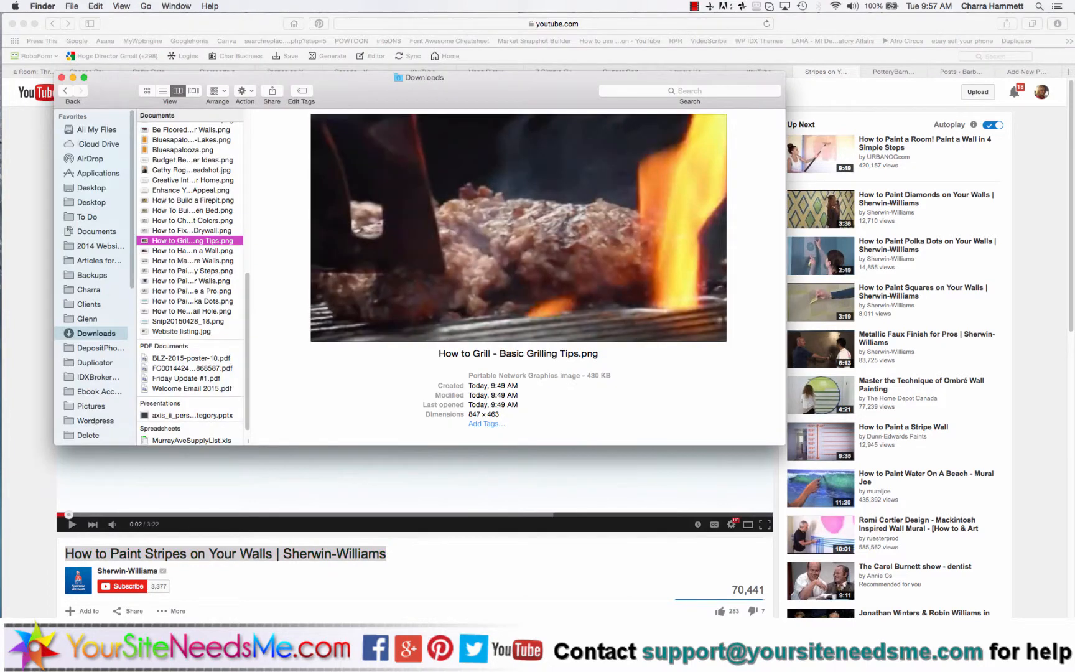
pyautogui.scroll(-1, 183, 268)
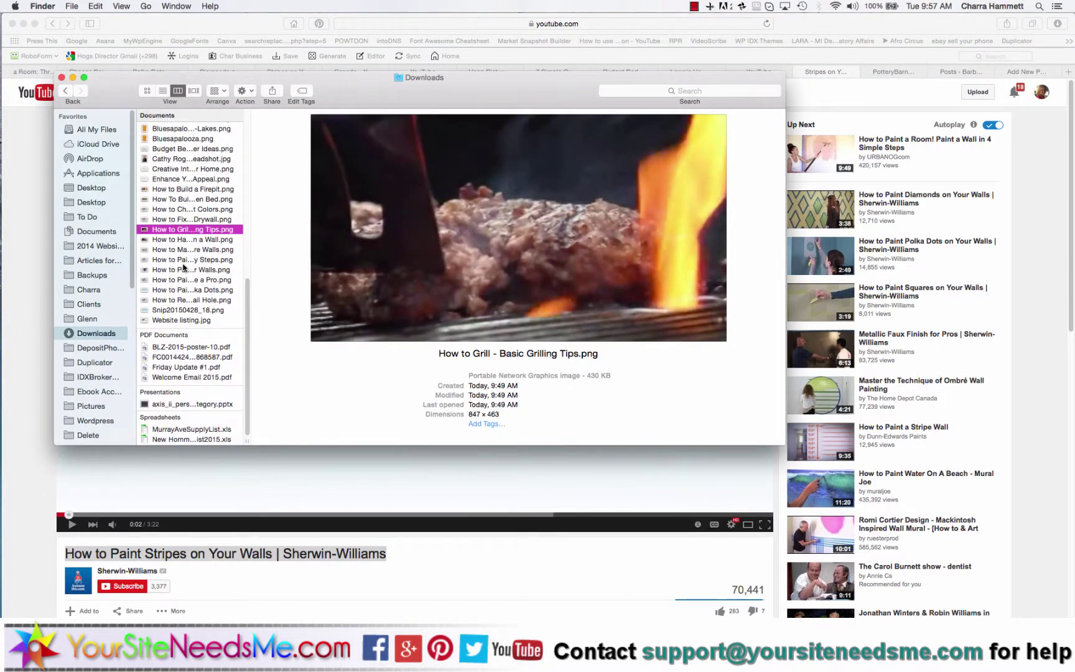
pyautogui.click(185, 310)
pyautogui.click(185, 310)
pyautogui.press('super+v')
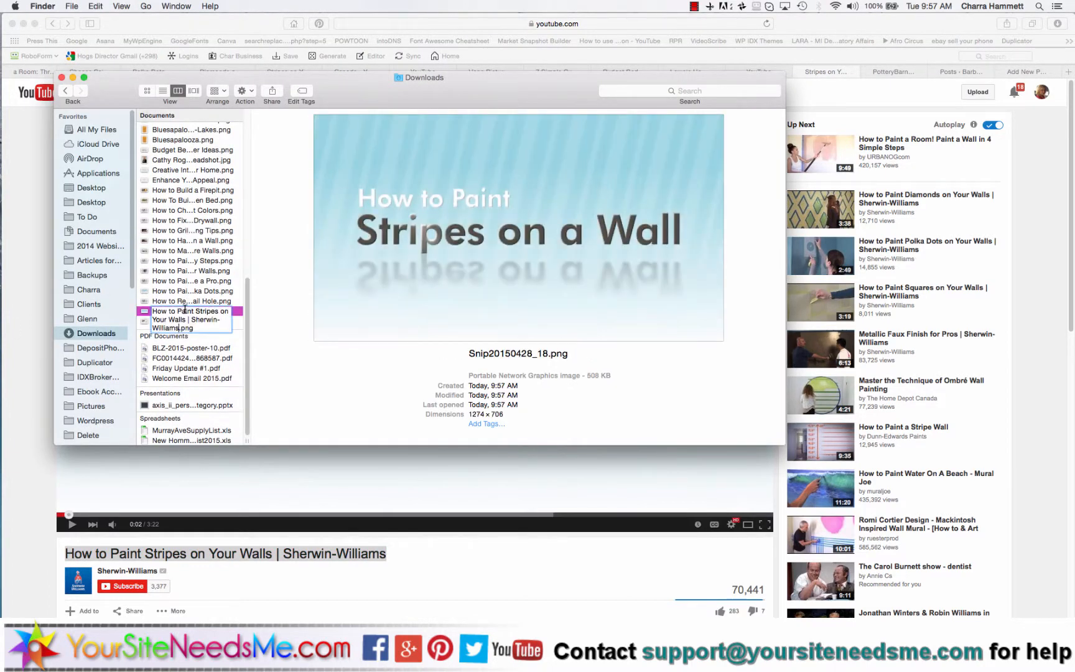
pyautogui.press('BackSpace')
pyautogui.press('BackSpace')
pyautogui.press('BackSpace')
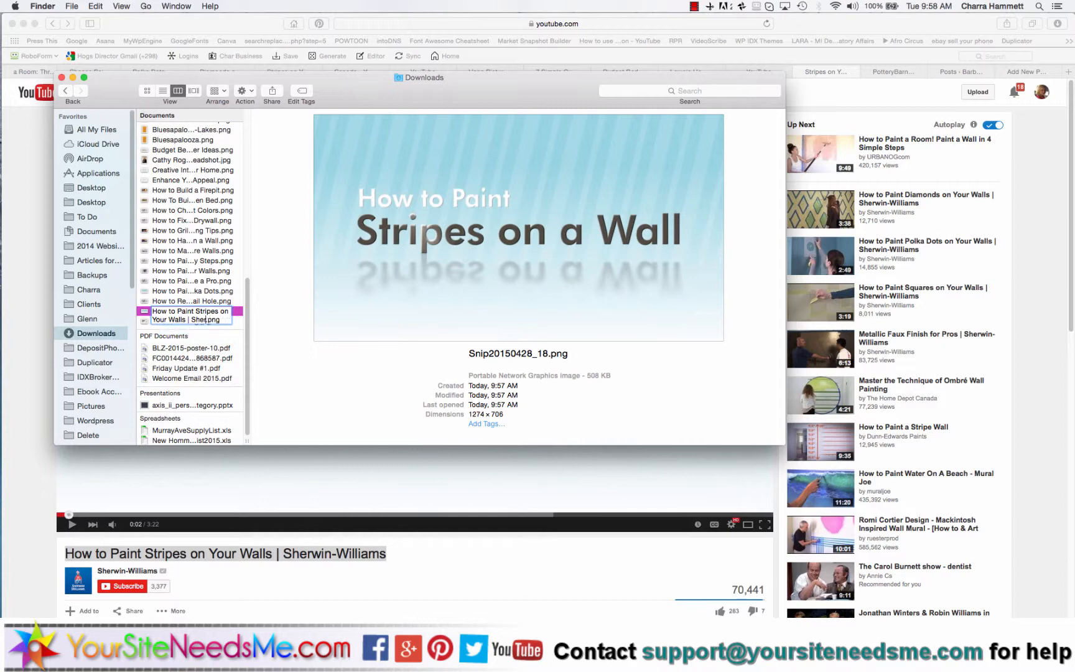
pyautogui.press('BackSpace')
pyautogui.press('BackSpace')
pyautogui.press('Return')
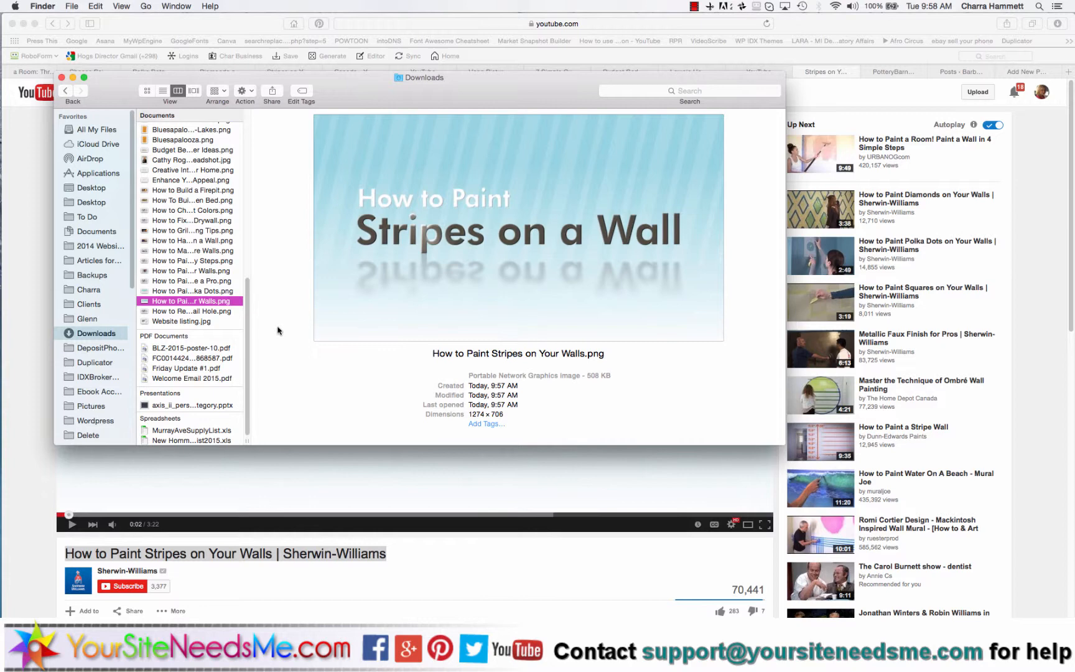
# Return to Safari's WordPress Posts list.
pyautogui.click(898, 101)
pyautogui.click(970, 73)
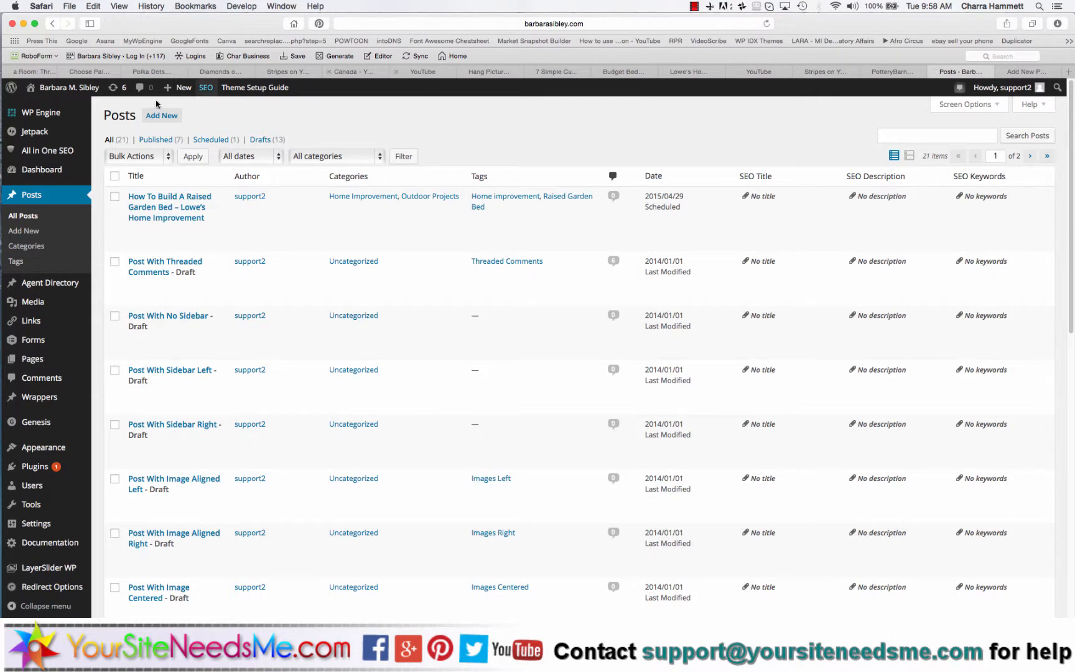
# Create a new WordPress post titled 'How to Paint Stripes on Your Walls | Sherwin-Williams', then go back to the video.
pyautogui.click(24, 231)
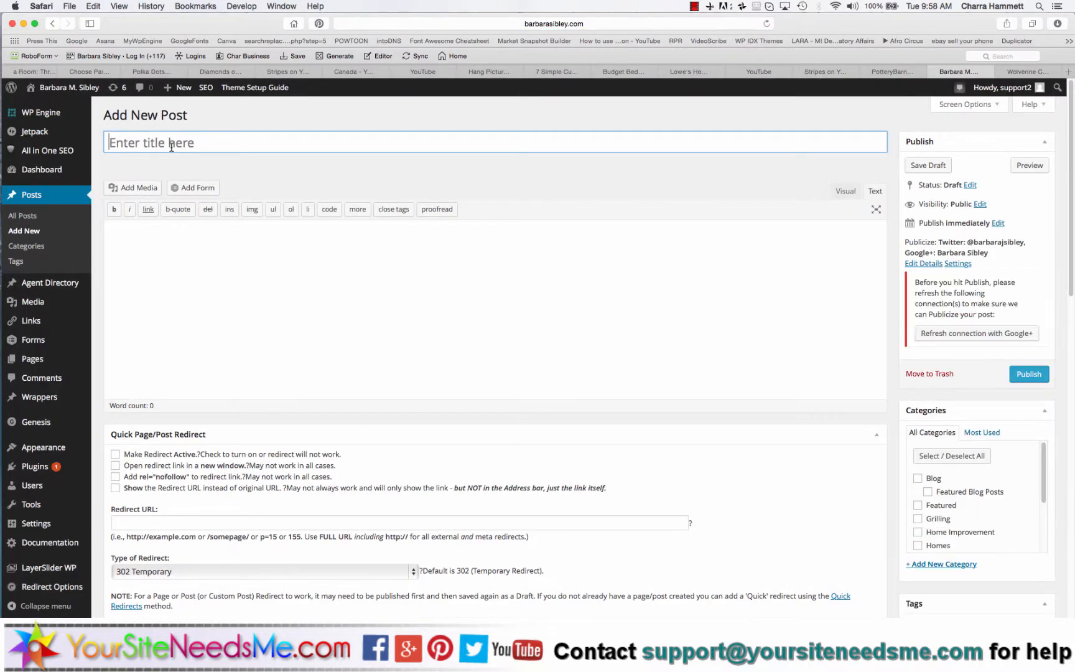
pyautogui.click(172, 147)
pyautogui.press('super+v')
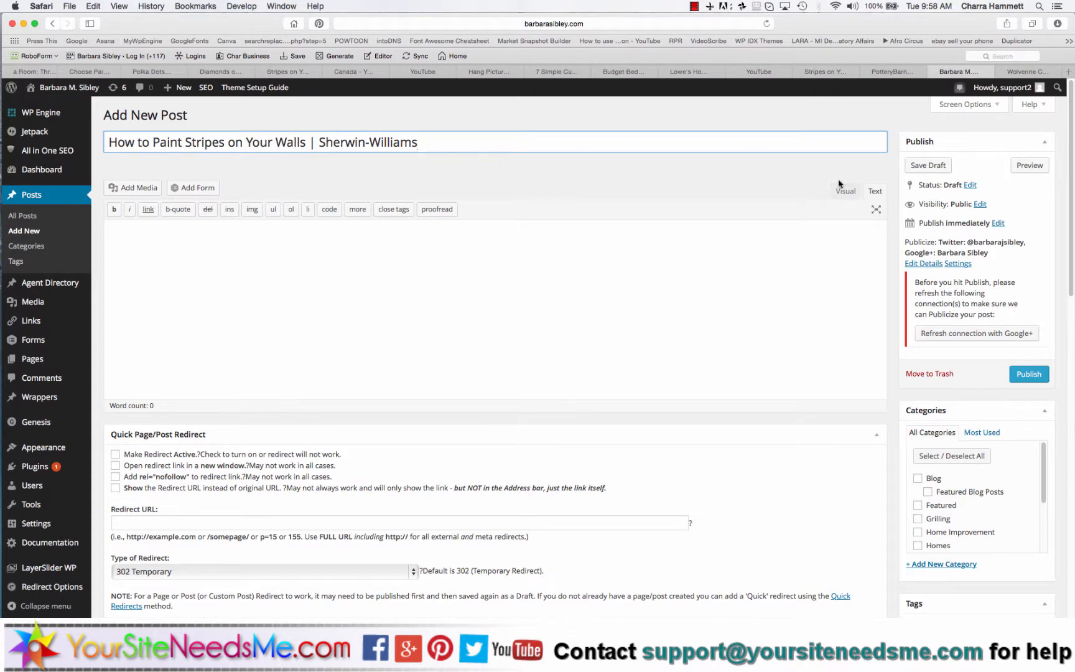
pyautogui.scroll(-4, 893, 277)
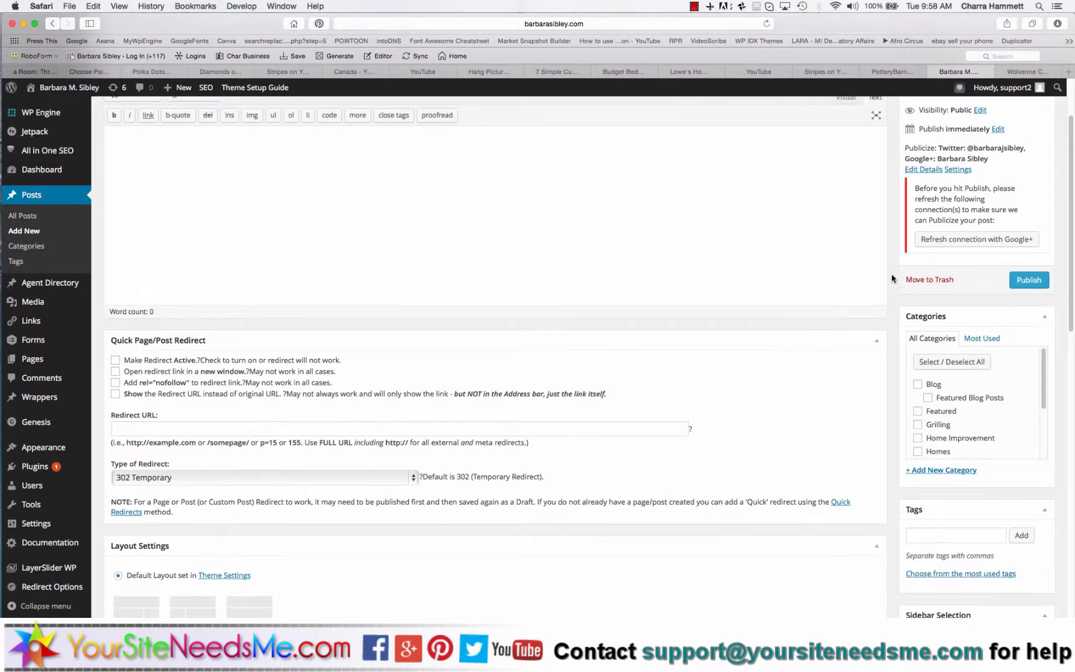
pyautogui.scroll(3, 893, 277)
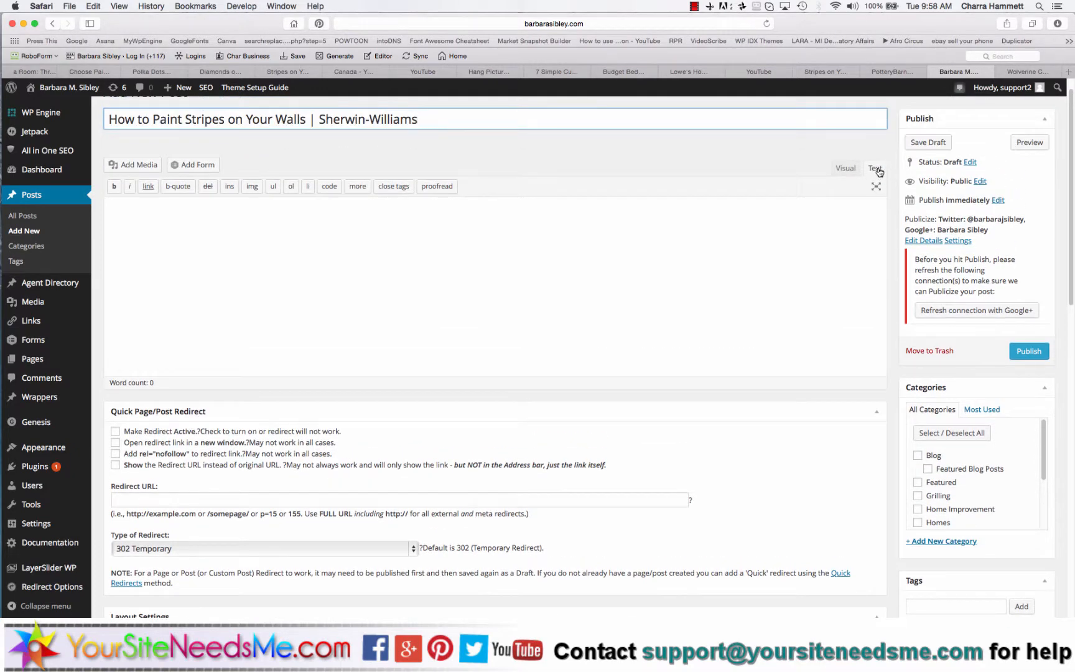
pyautogui.click(820, 72)
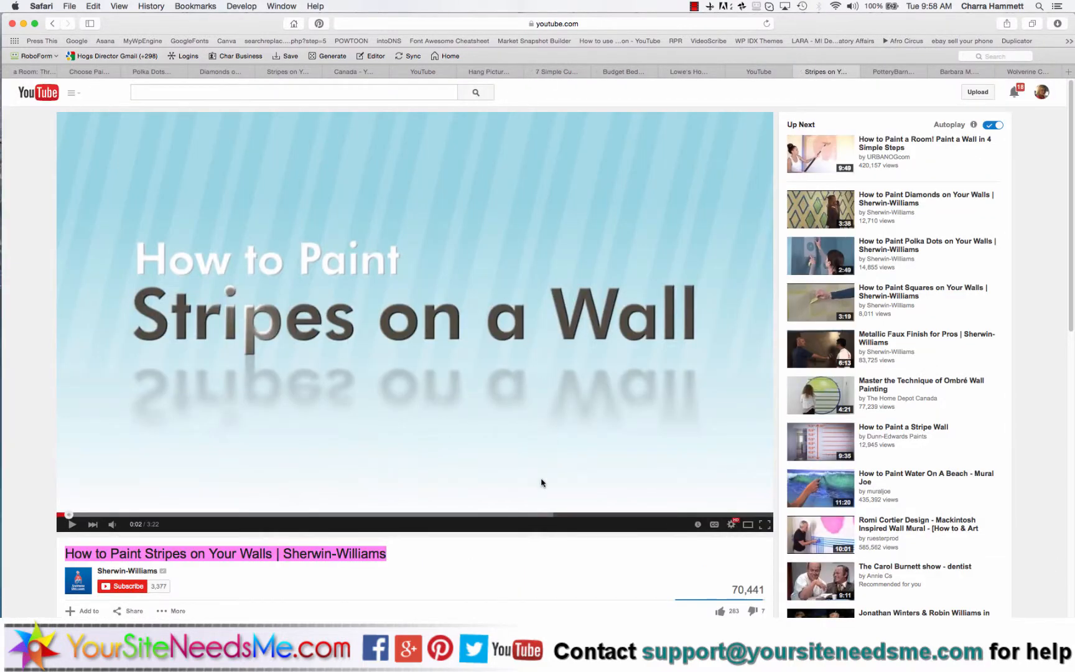
pyautogui.scroll(-3, 510, 609)
pyautogui.scroll(-3, 510, 609)
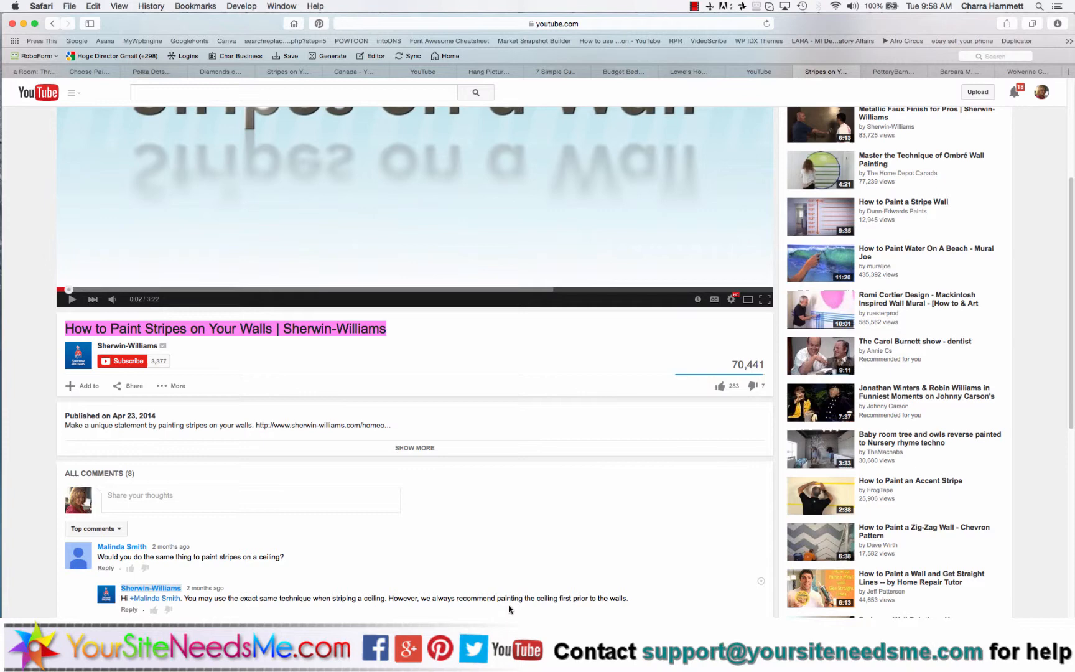
pyautogui.scroll(-1, 510, 609)
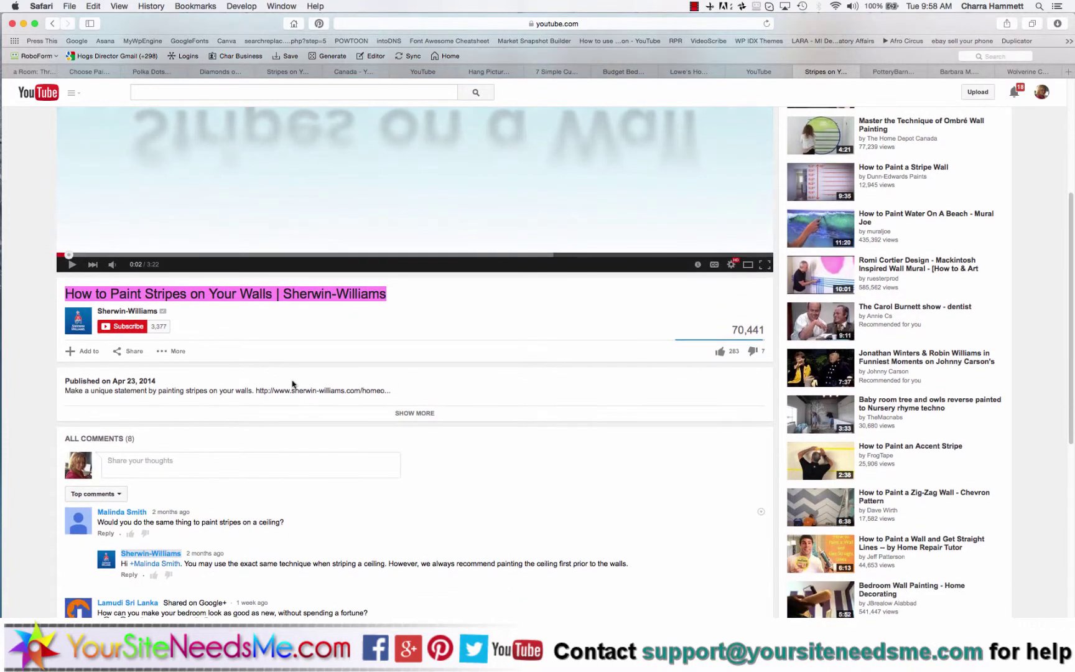
# Get the stripes video's embed code from Share, keep the 640 × 360 size, and select the whole iframe code.
pyautogui.click(133, 353)
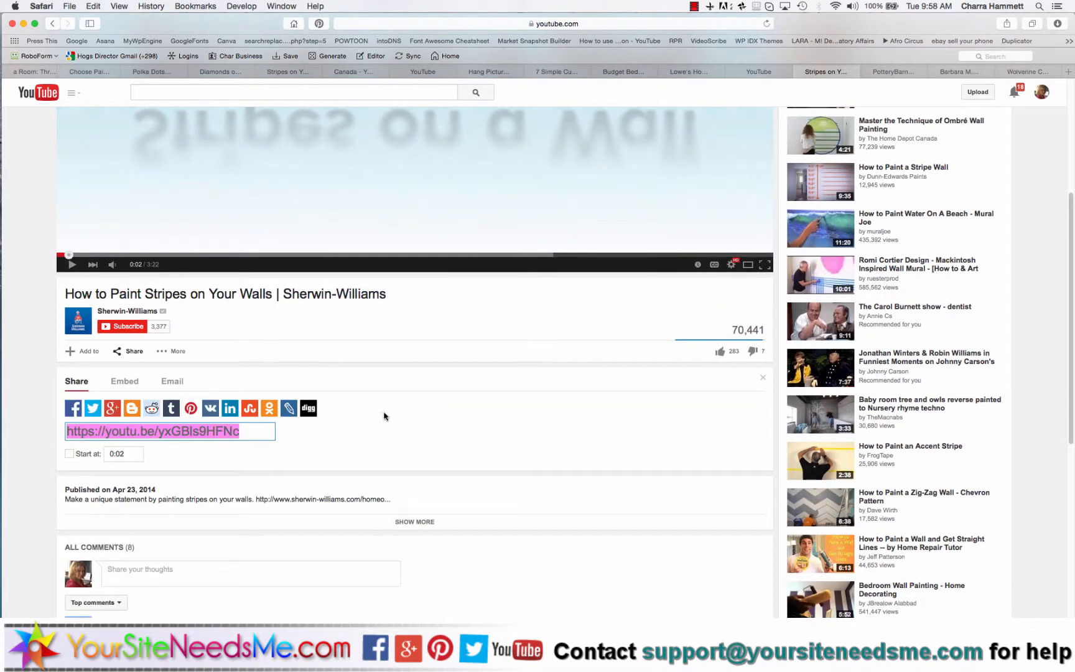
pyautogui.click(125, 382)
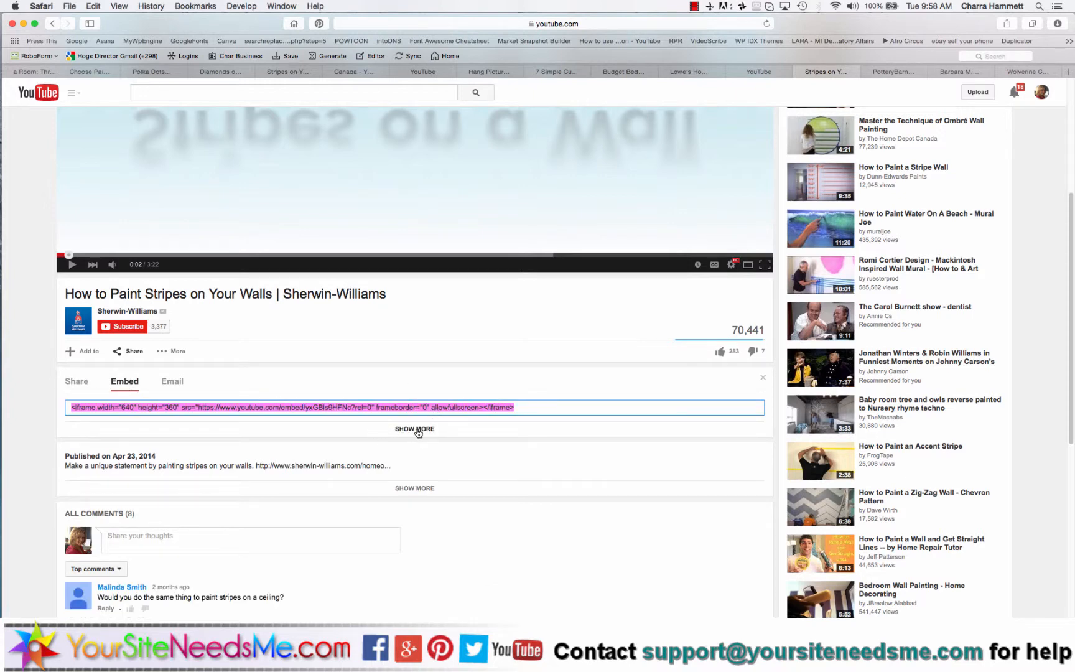
pyautogui.click(414, 430)
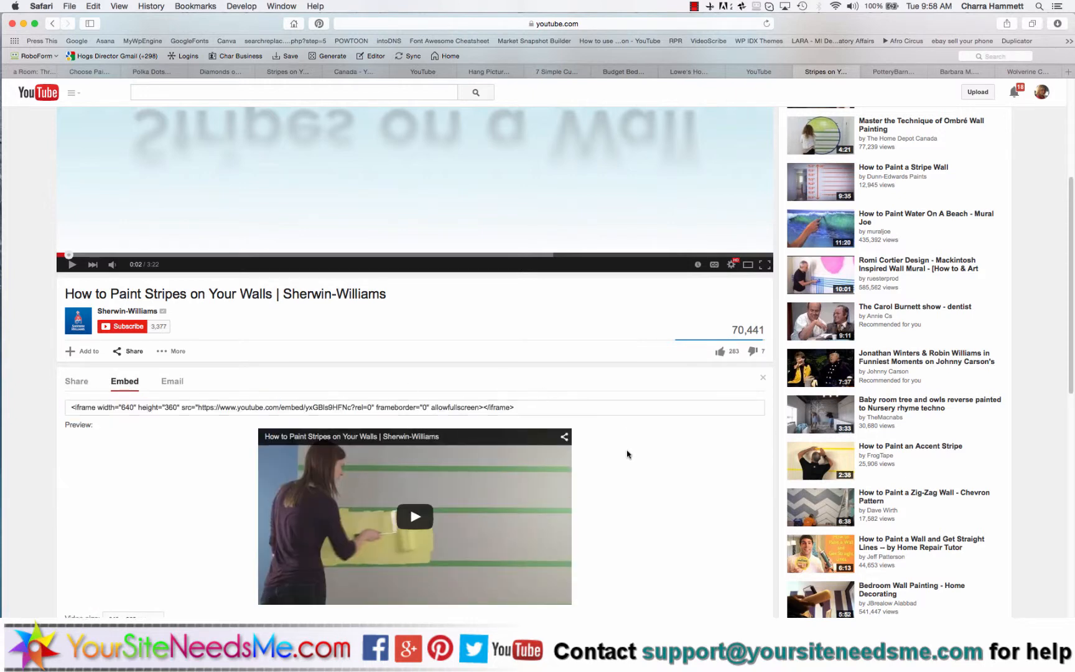
pyautogui.scroll(-4, 614, 445)
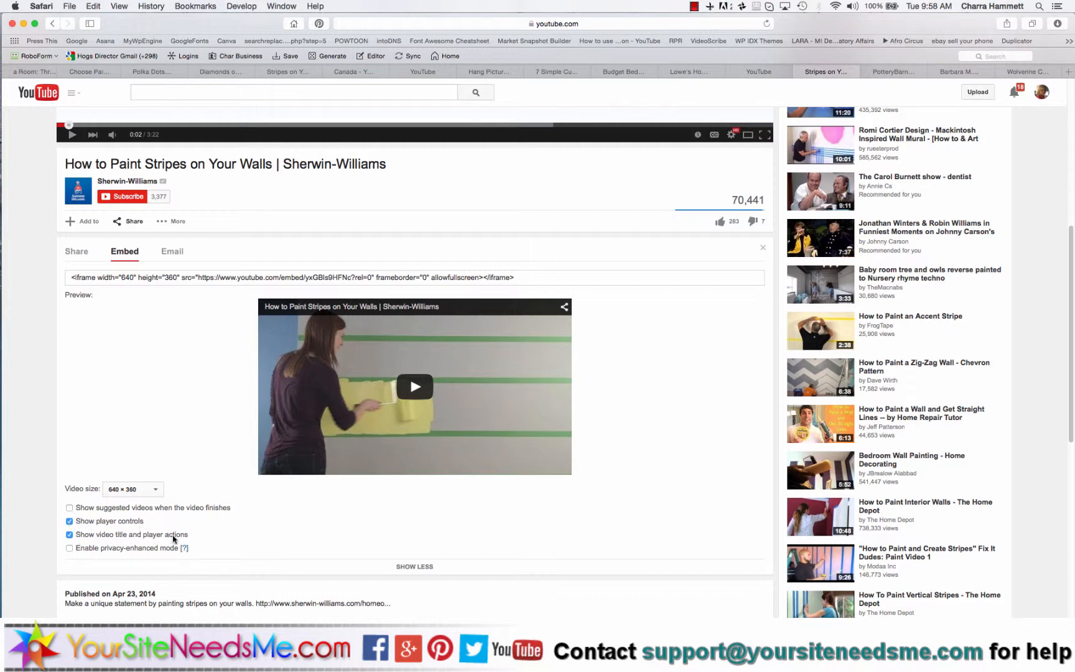
pyautogui.click(151, 489)
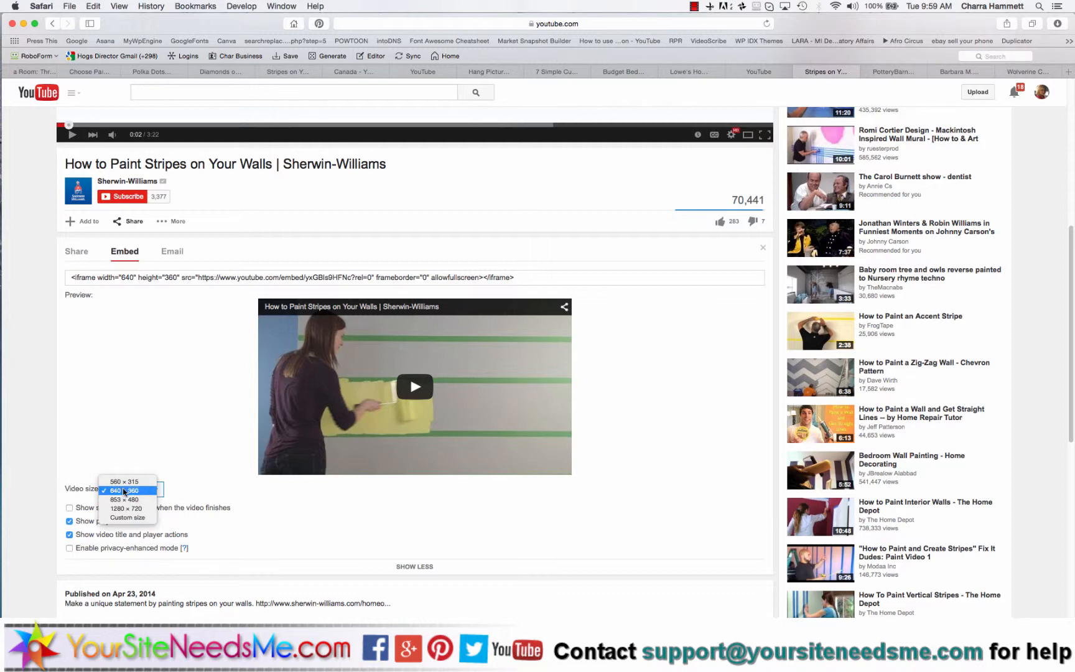
pyautogui.click(123, 492)
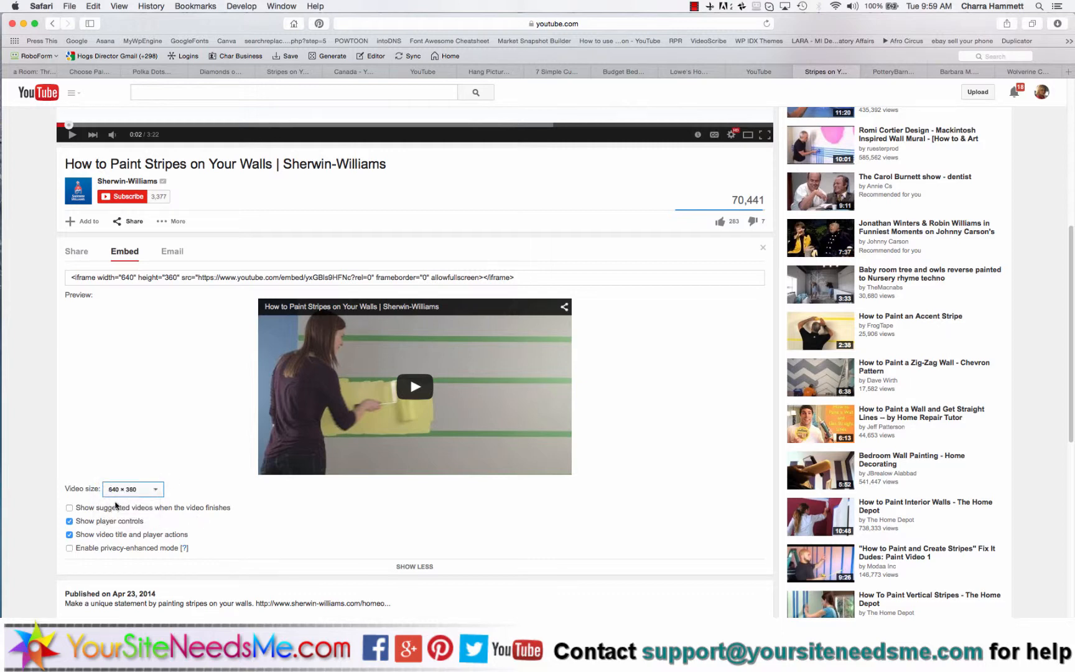
pyautogui.click(262, 277)
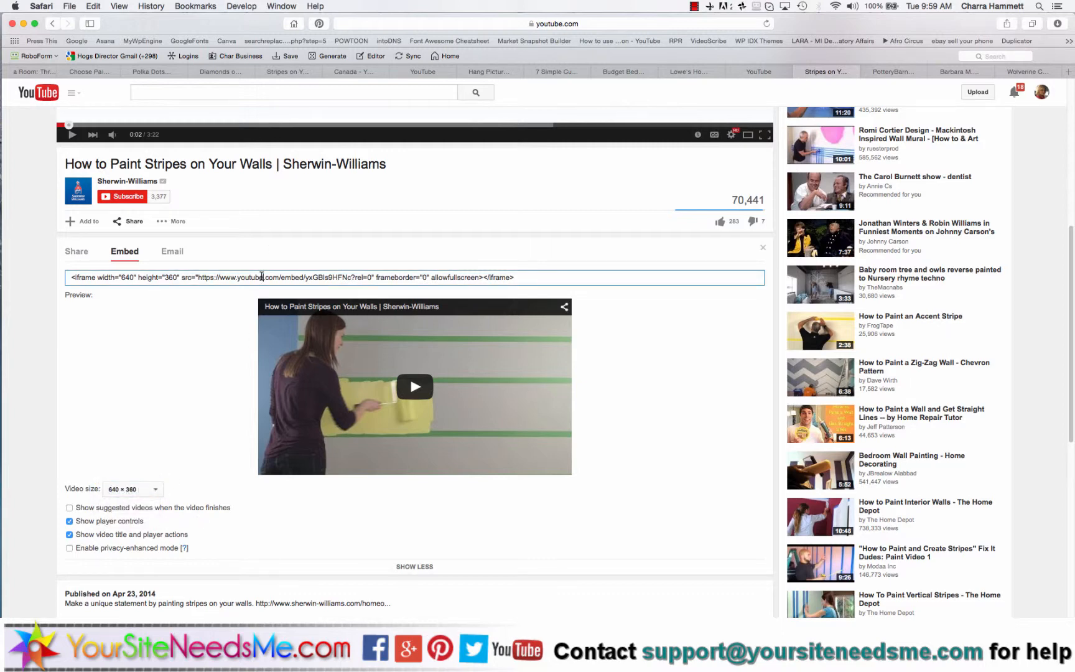
pyautogui.click(262, 276)
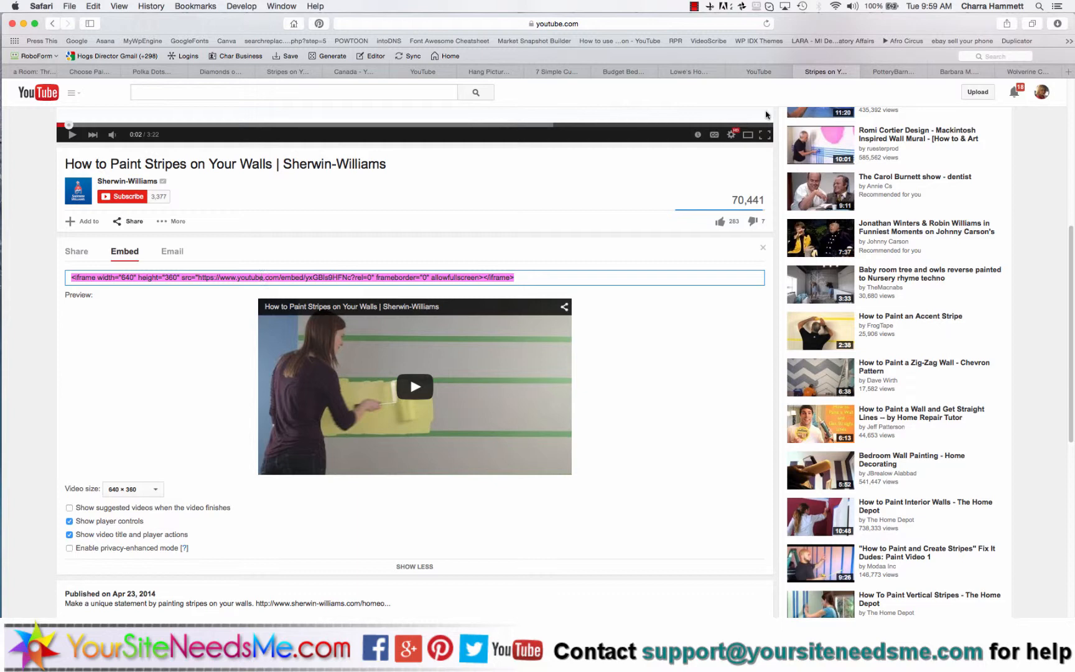
# Paste the YouTube iframe embed code into the WordPress post body.
pyautogui.click(949, 72)
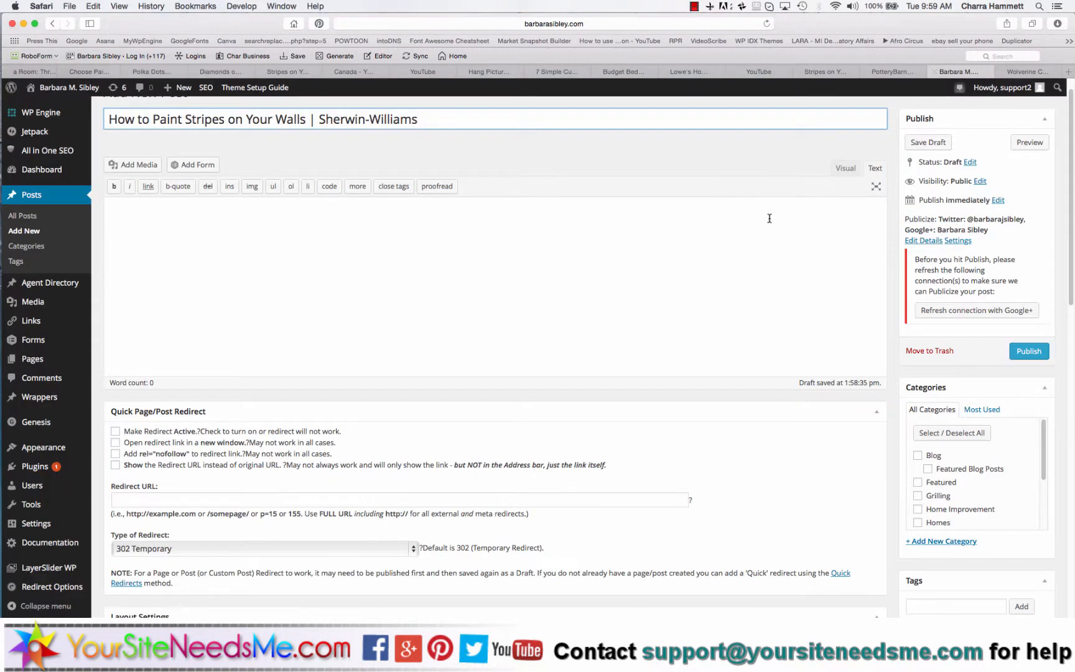
pyautogui.click(830, 231)
pyautogui.write('<iframe width="640" height="360" src="https://www.youtube.com/embed/yxGBls9HFNc?rel=0" frameborder="0" allowfullscreen></iframe>')
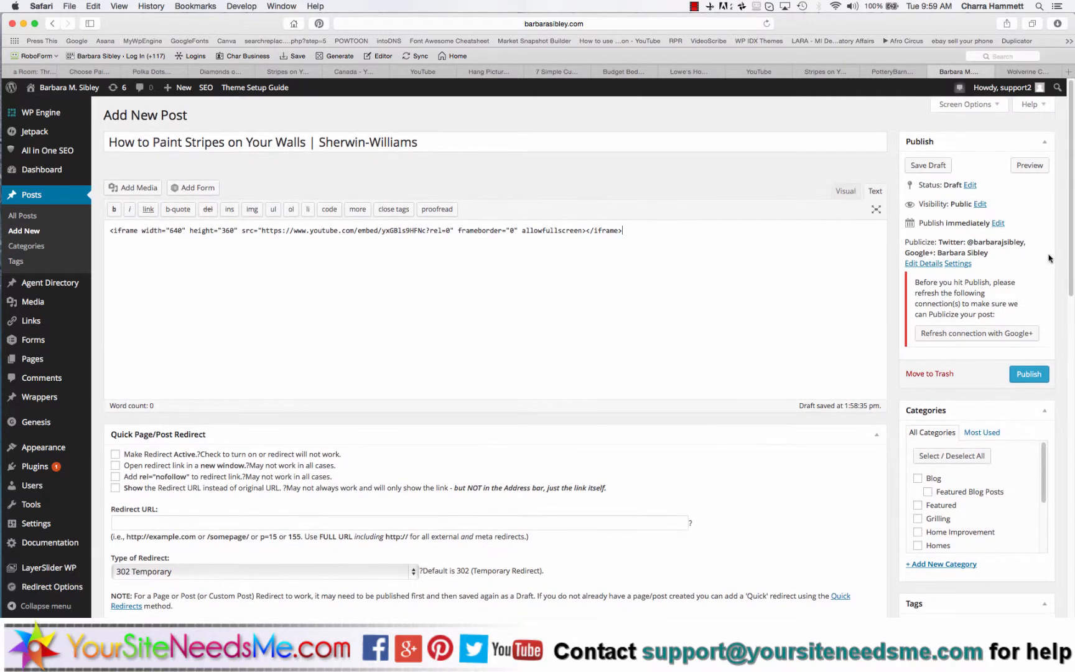
pyautogui.scroll(-5, 975, 306)
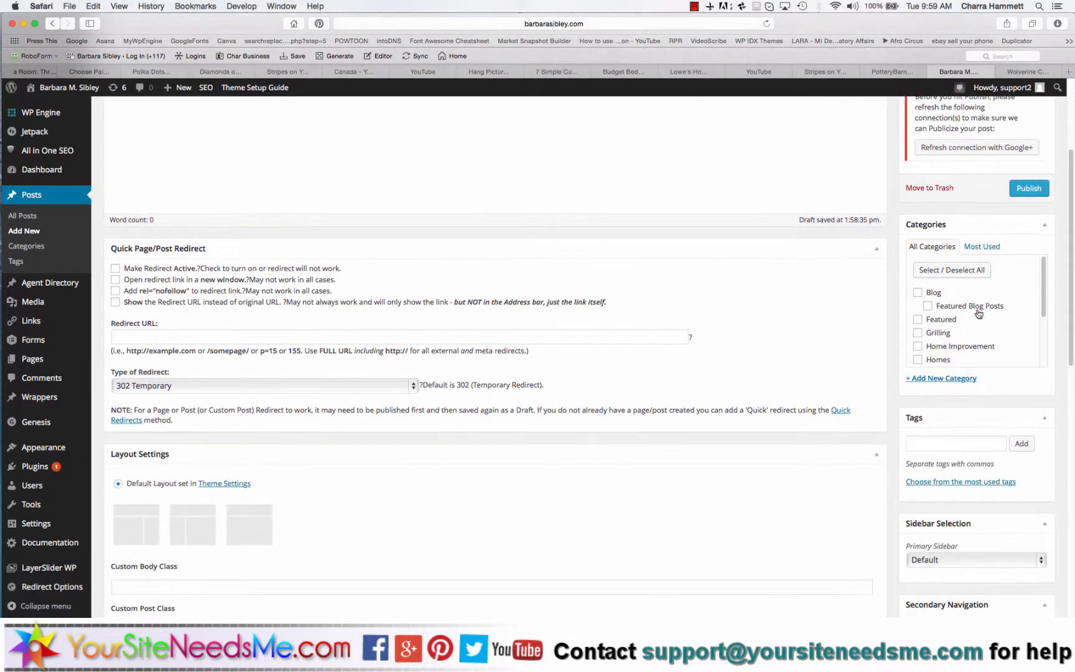
pyautogui.scroll(-1, 931, 327)
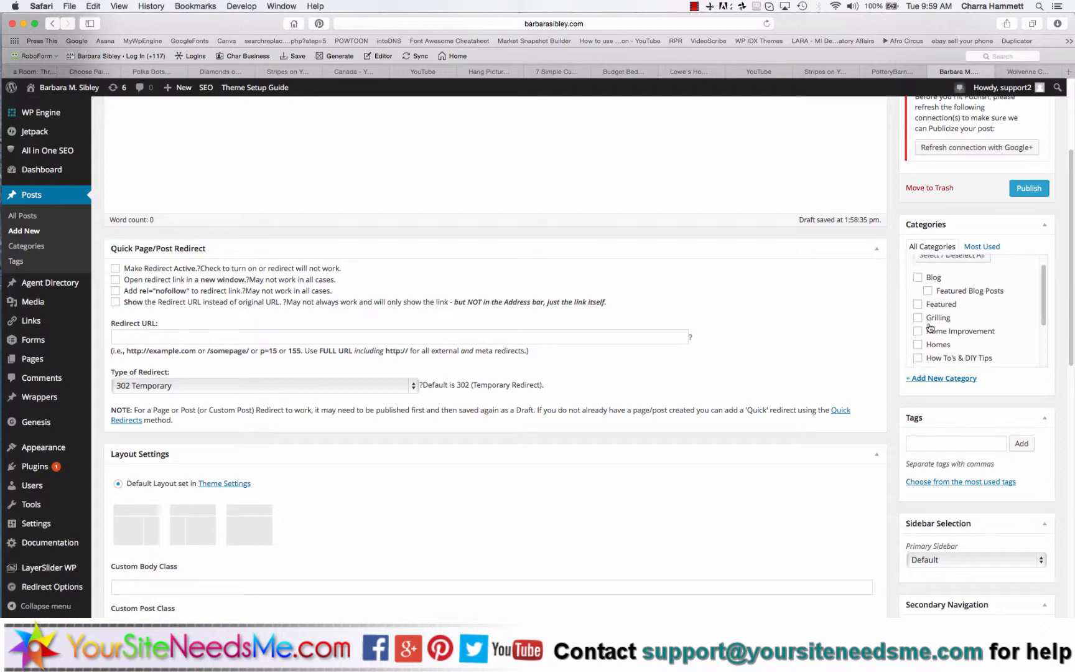
pyautogui.scroll(-1, 931, 326)
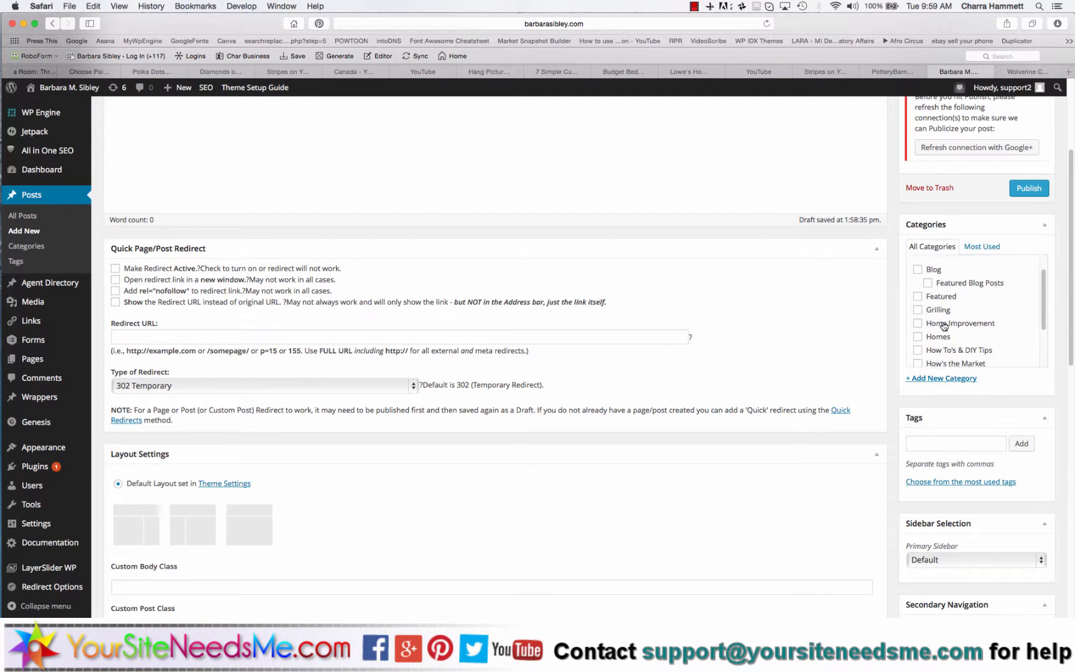
pyautogui.scroll(-1, 944, 324)
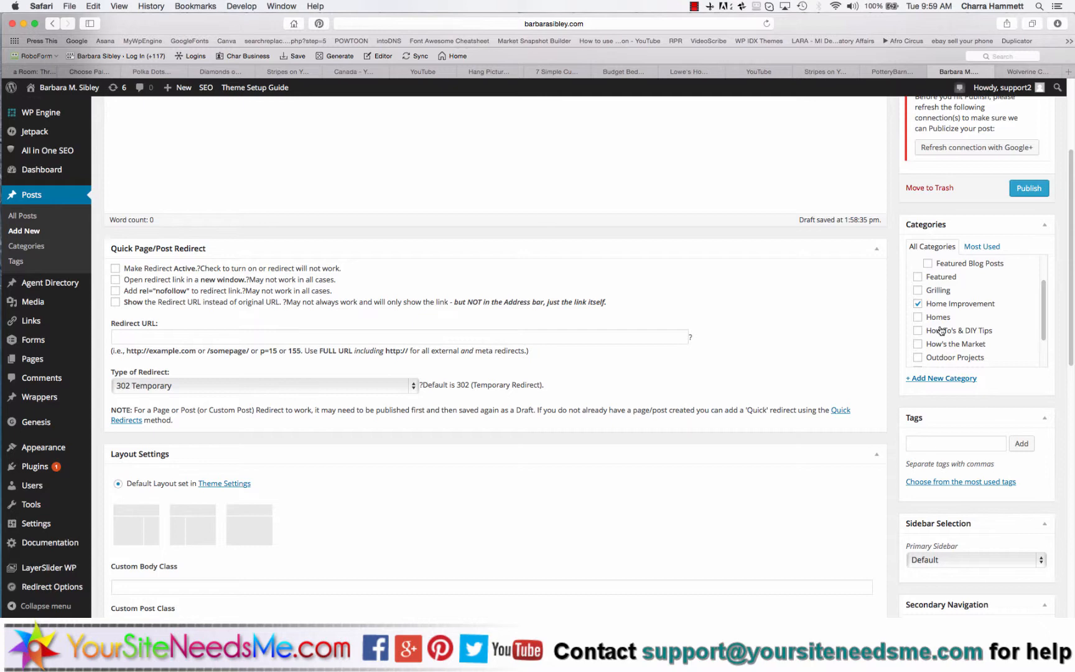
pyautogui.scroll(-3, 941, 328)
pyautogui.scroll(3, 942, 328)
pyautogui.scroll(2, 942, 329)
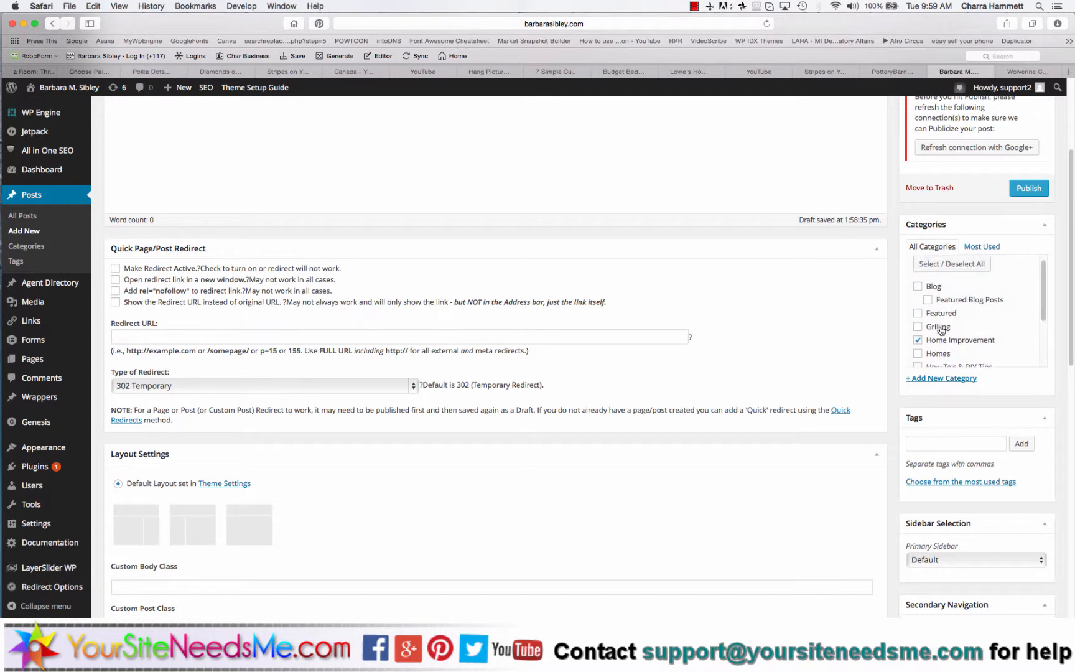
pyautogui.scroll(-4, 942, 329)
# File the post under Home Improvement, a new Interior Projects category, and Blog.
pyautogui.click(949, 444)
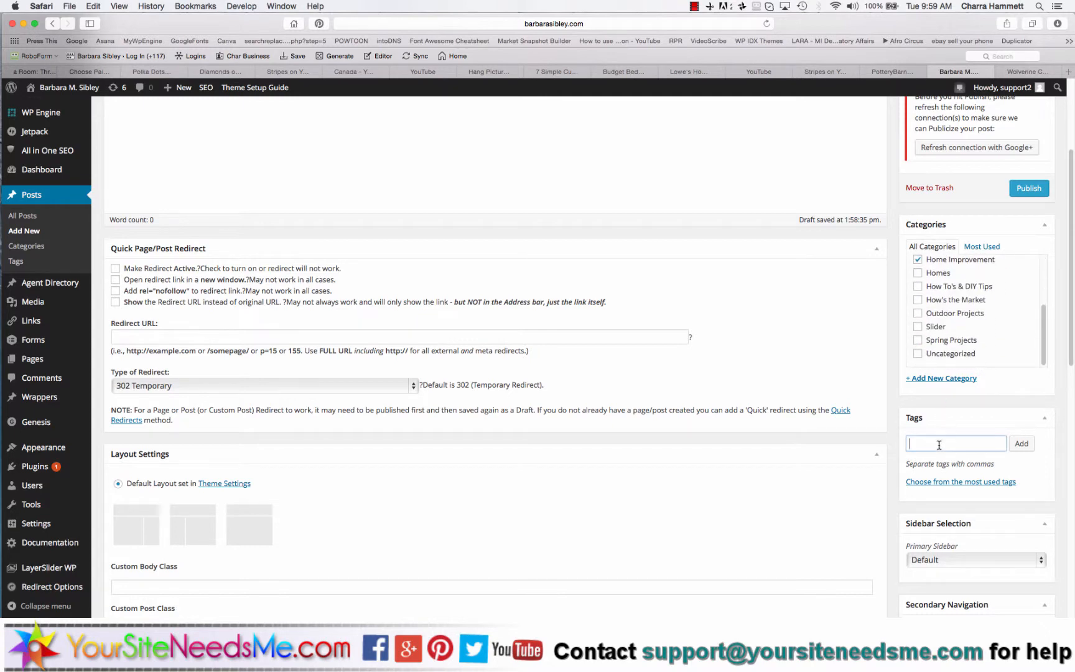
pyautogui.click(943, 379)
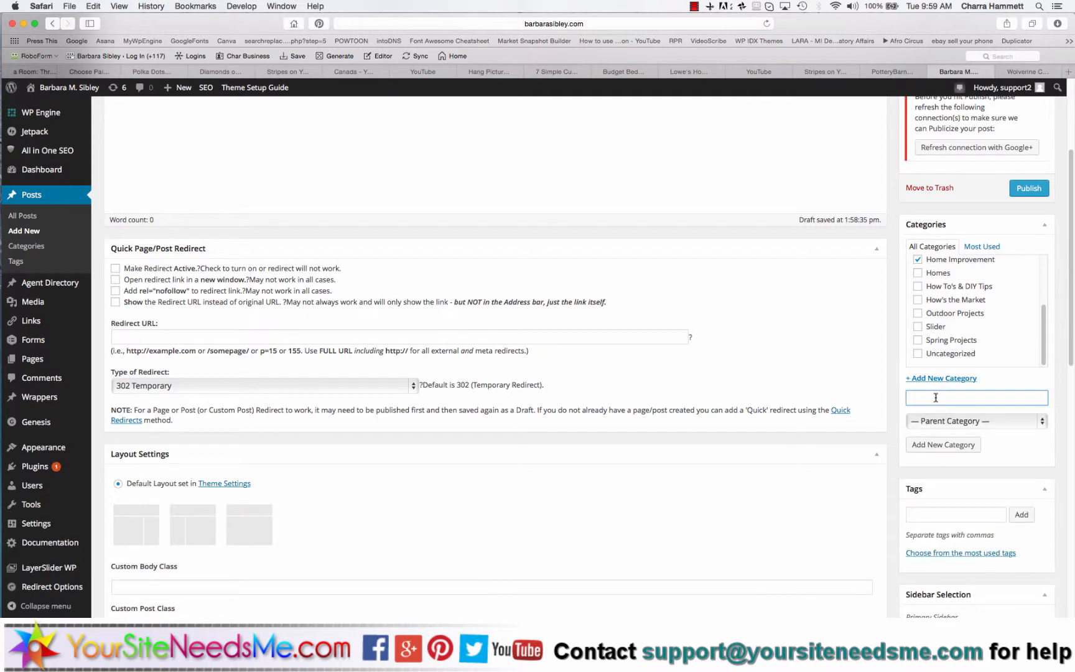
pyautogui.write('Interior Projects')
pyautogui.press('Return')
pyautogui.scroll(4, 923, 303)
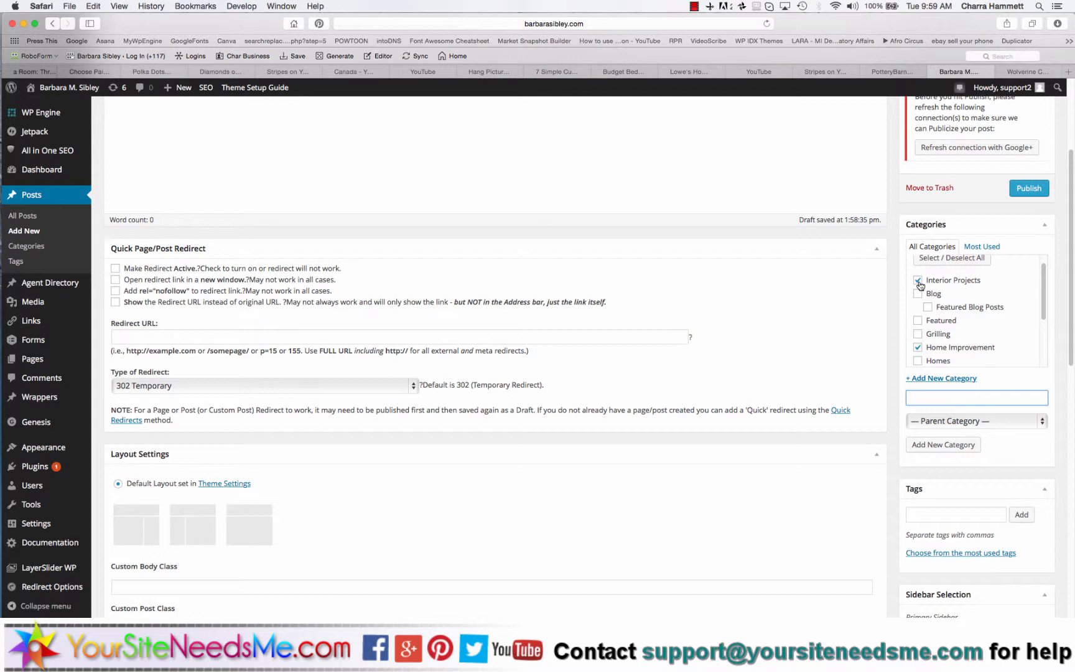
pyautogui.click(918, 293)
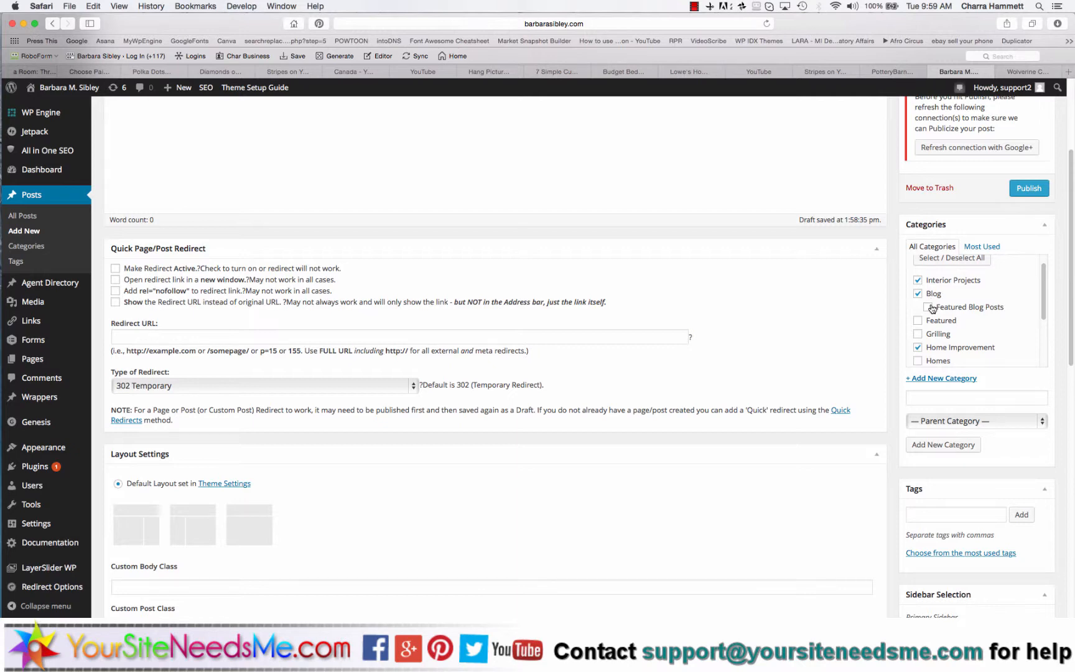
pyautogui.scroll(-4, 1058, 458)
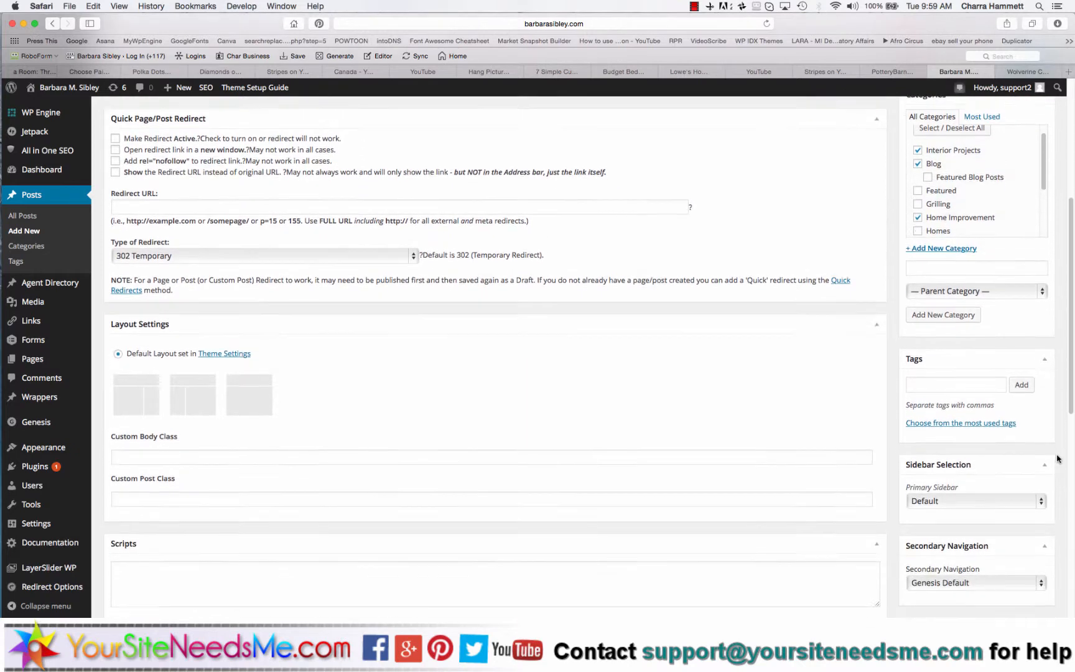
# Tag the post with interior painting, tips, painting stripes, paint techniques and tutorial.
pyautogui.click(983, 382)
pyautogui.write('interior pain')
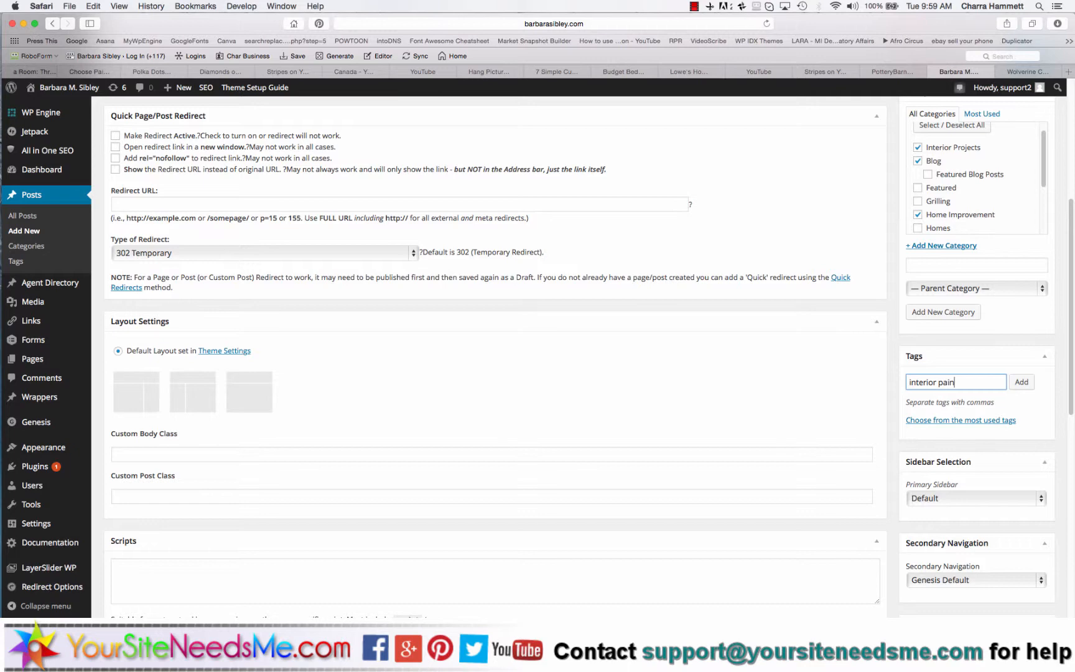
pyautogui.write('ting')
pyautogui.press('Return')
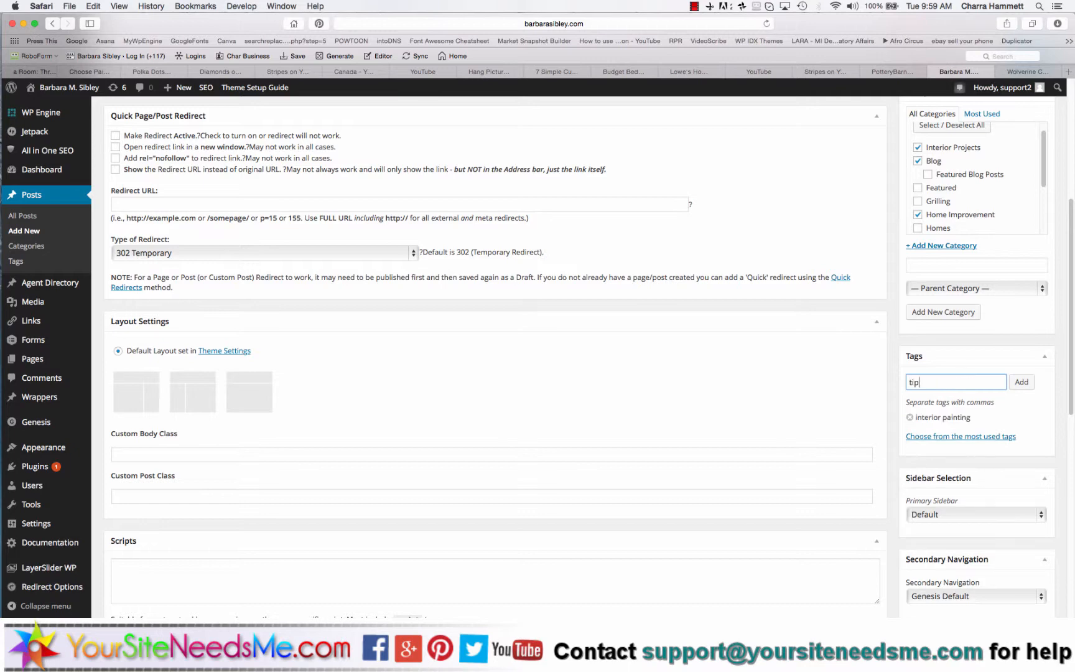
pyautogui.write('s')
pyautogui.press('Return')
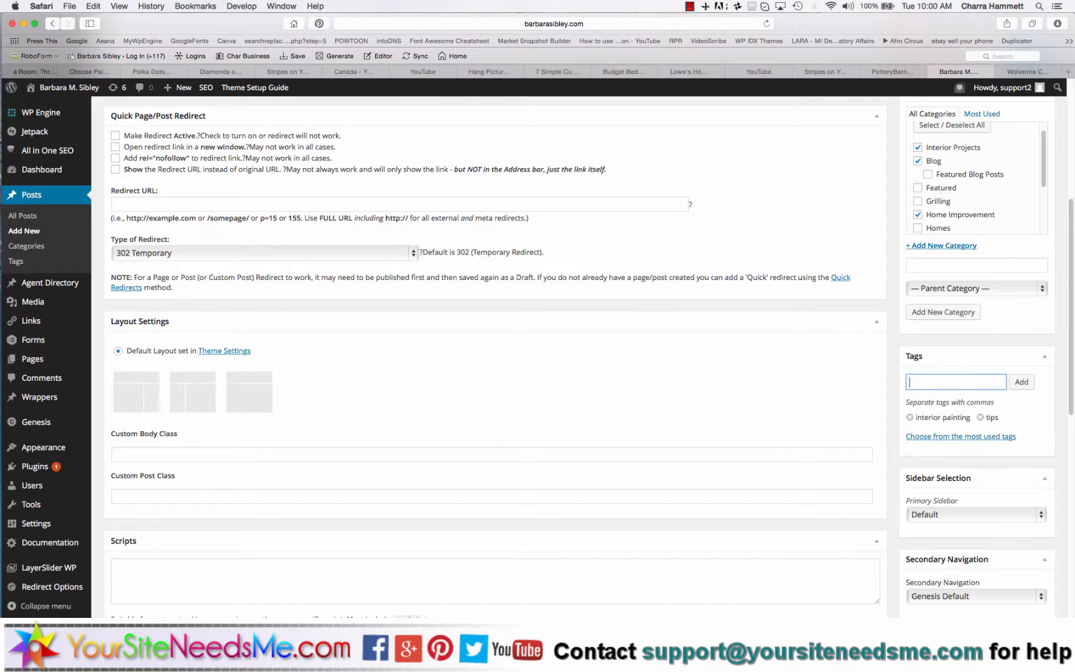
pyautogui.scroll(10, 496, 336)
pyautogui.scroll(-5, 495, 336)
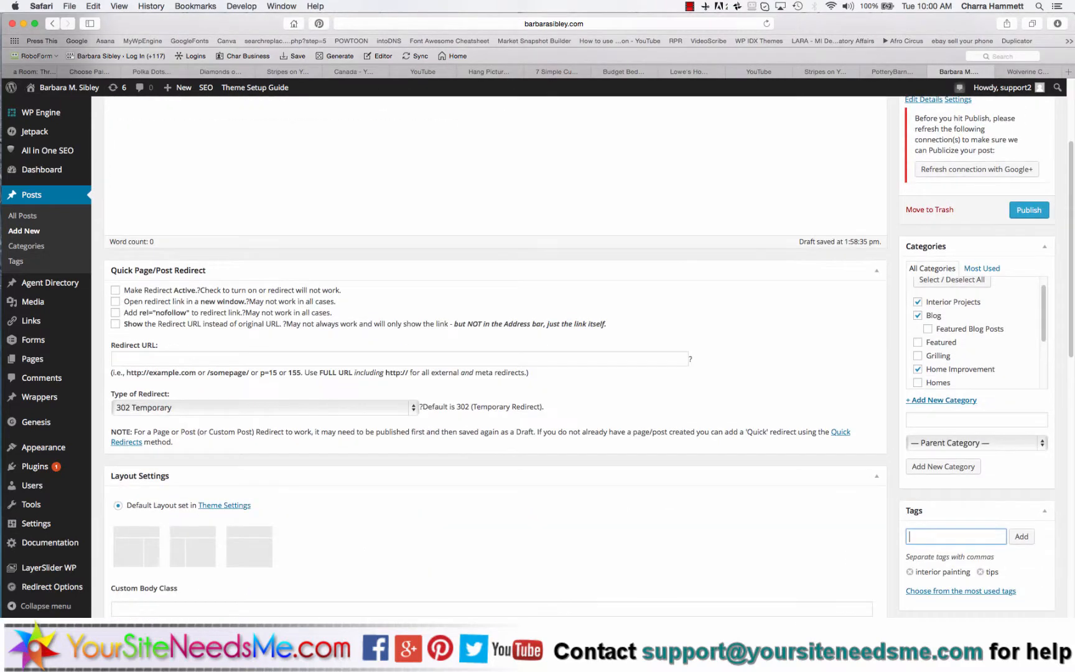
pyautogui.scroll(-3, 974, 336)
pyautogui.write('painting stripes')
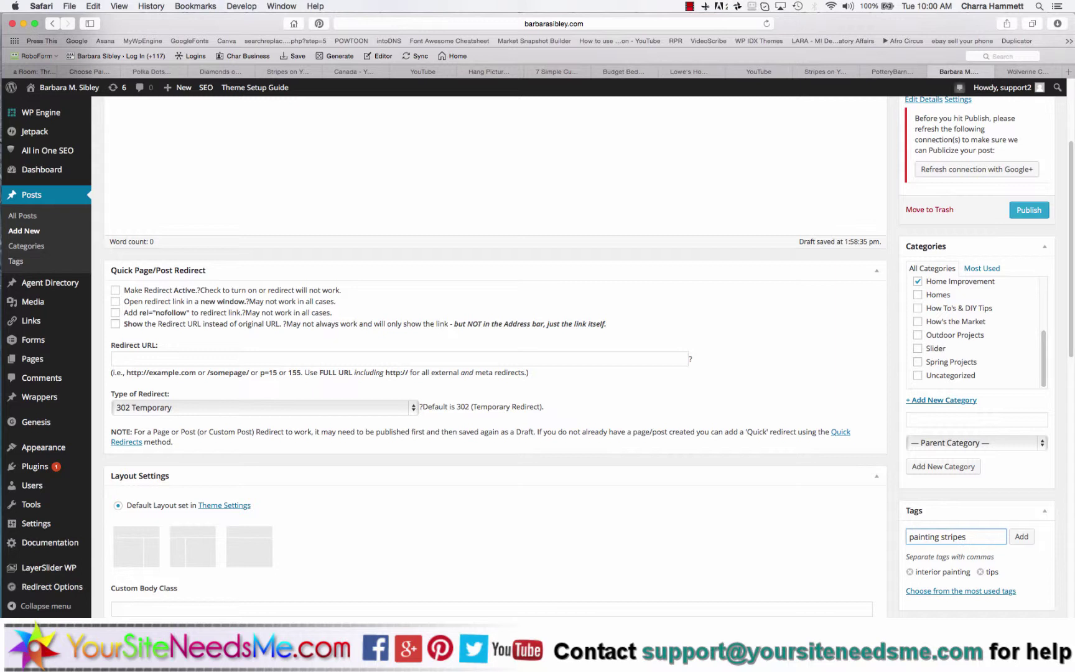
pyautogui.press('Return')
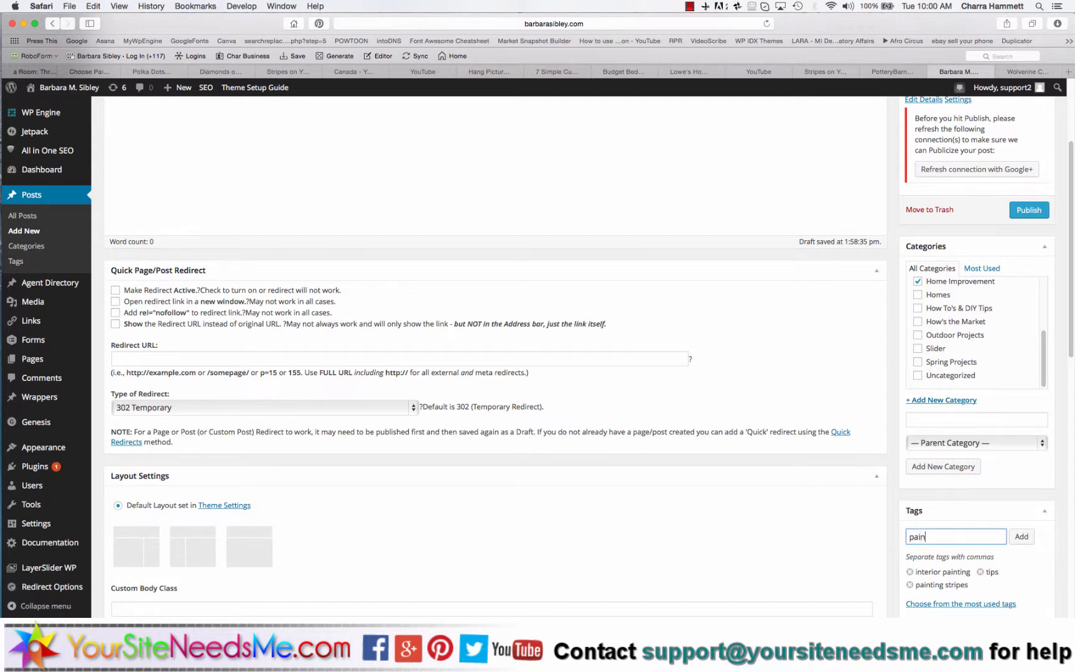
pyautogui.write('t techniques')
pyautogui.press('Return')
pyautogui.scroll(-2, 991, 488)
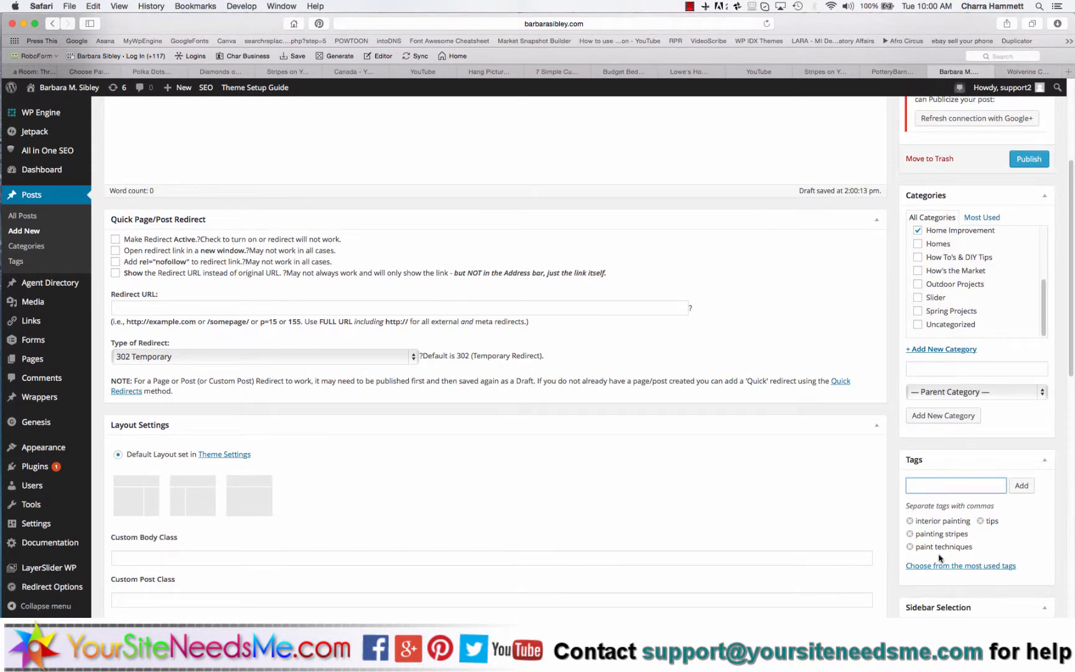
pyautogui.write('tutorial')
pyautogui.press('Return')
pyautogui.scroll(2, 937, 527)
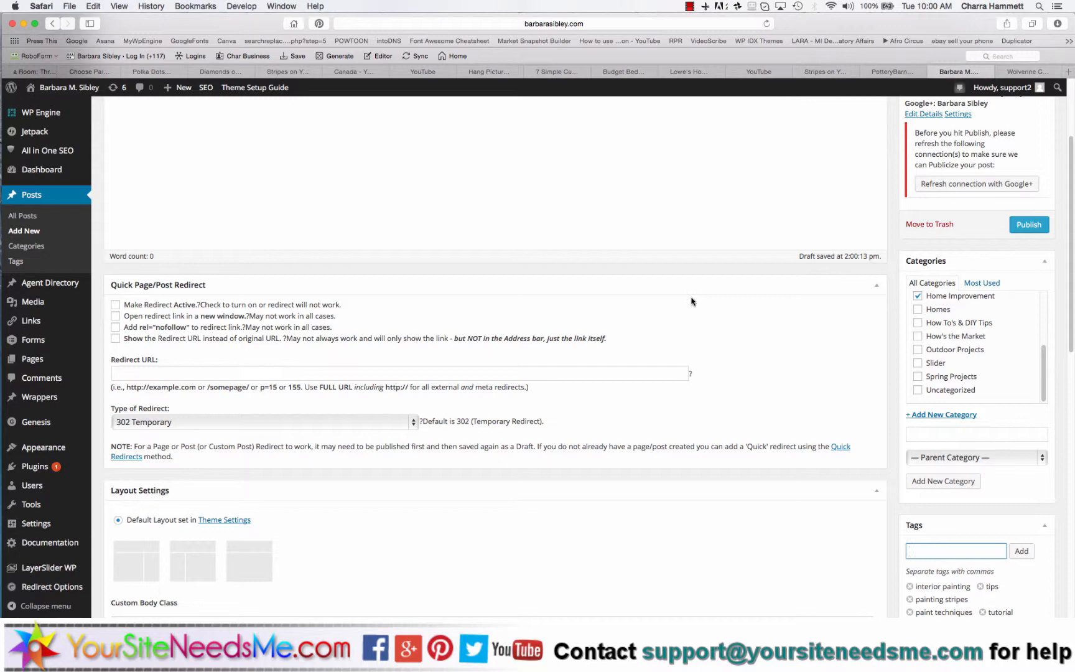
pyautogui.scroll(5, 673, 315)
pyautogui.scroll(-5, 963, 565)
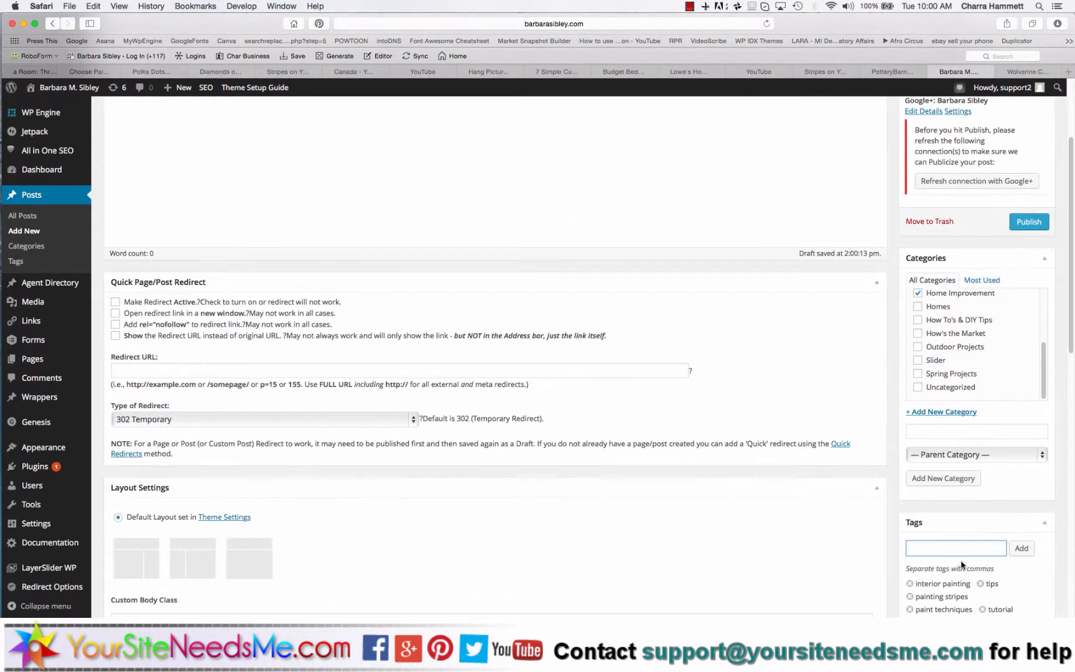
pyautogui.scroll(-10, 1049, 510)
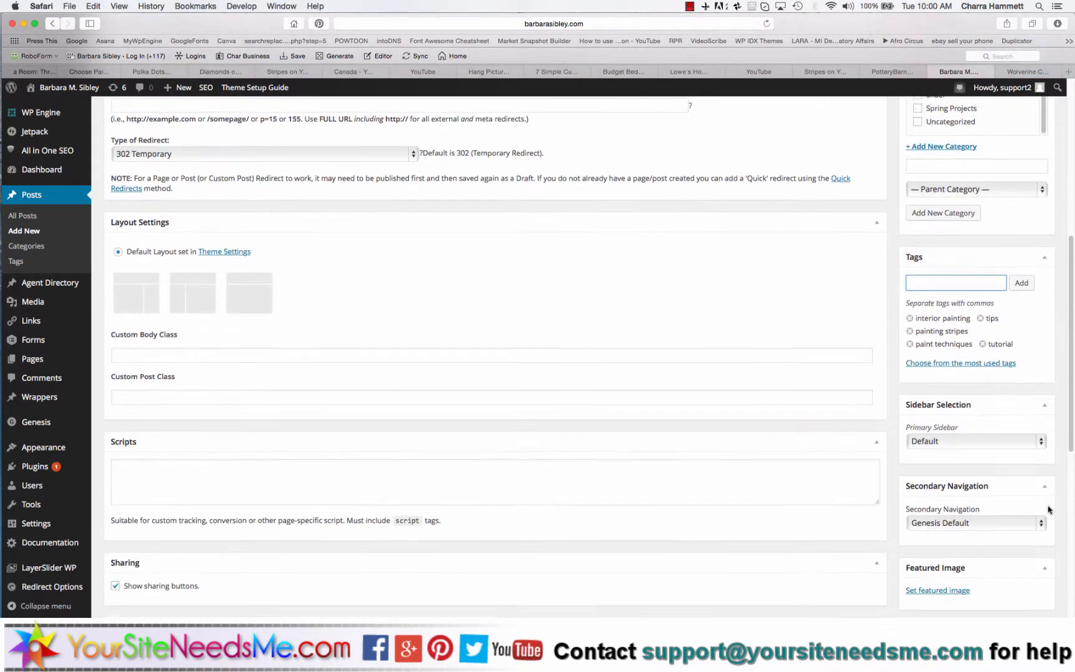
# For the featured image, upload a file and pick How to Paint Stripes on Your Walls.png in Downloads.
pyautogui.click(939, 429)
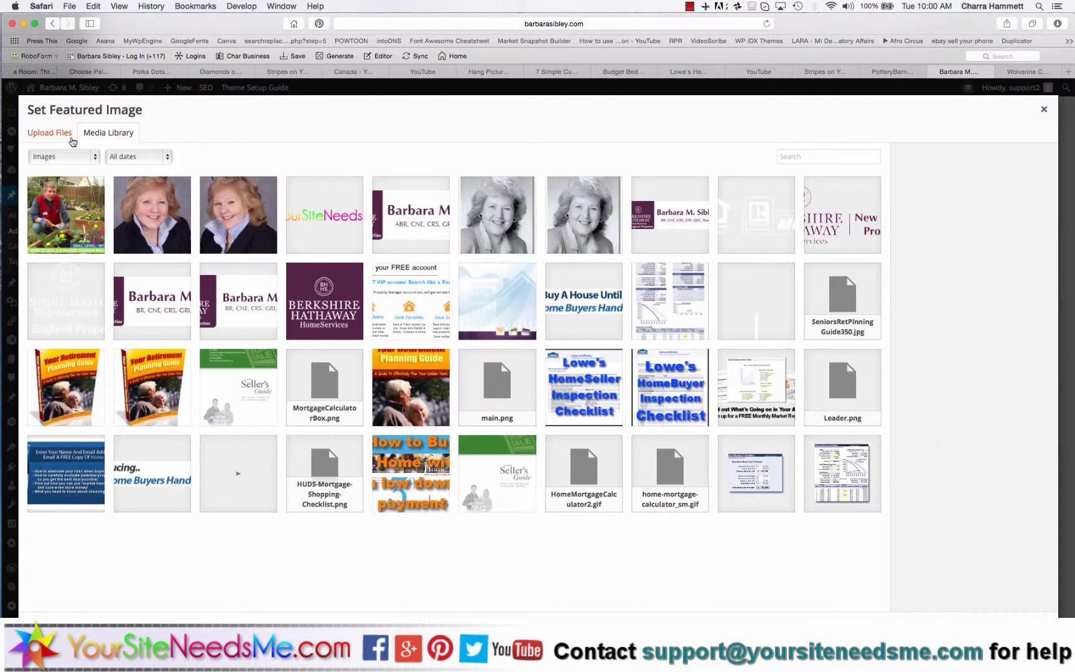
pyautogui.click(52, 133)
pyautogui.click(529, 342)
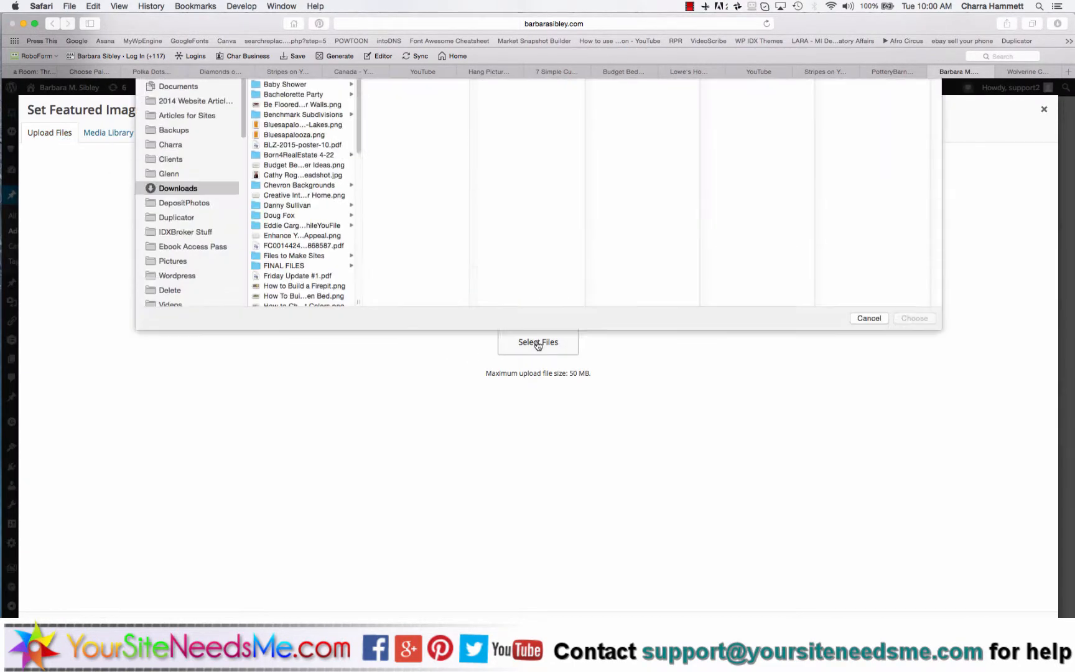
pyautogui.scroll(-3, 305, 352)
pyautogui.scroll(-5, 304, 357)
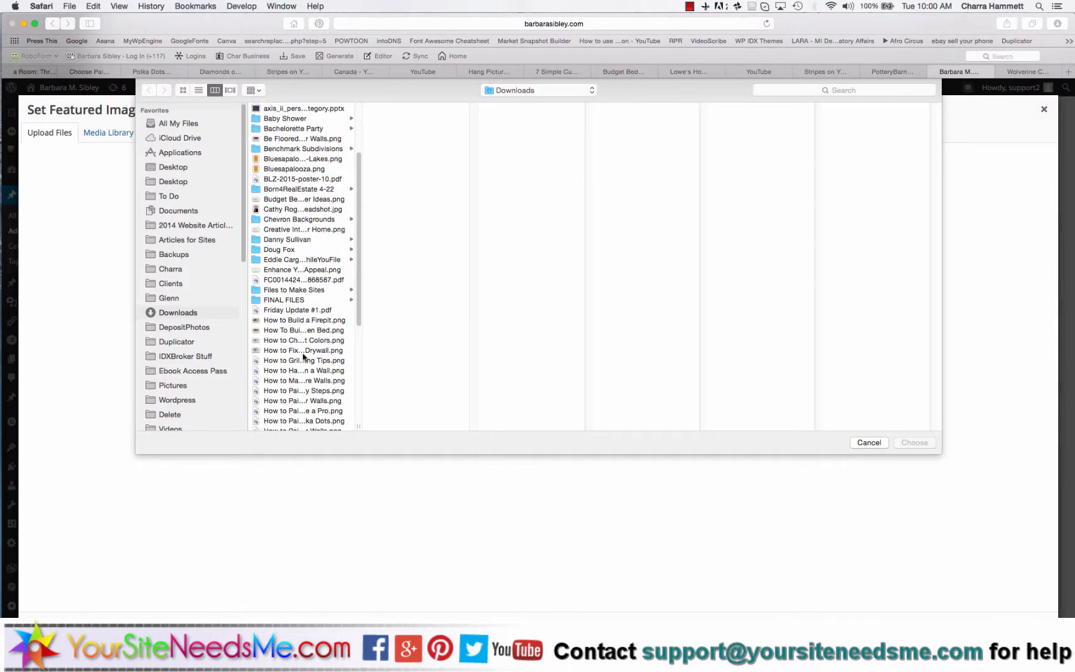
pyautogui.click(304, 401)
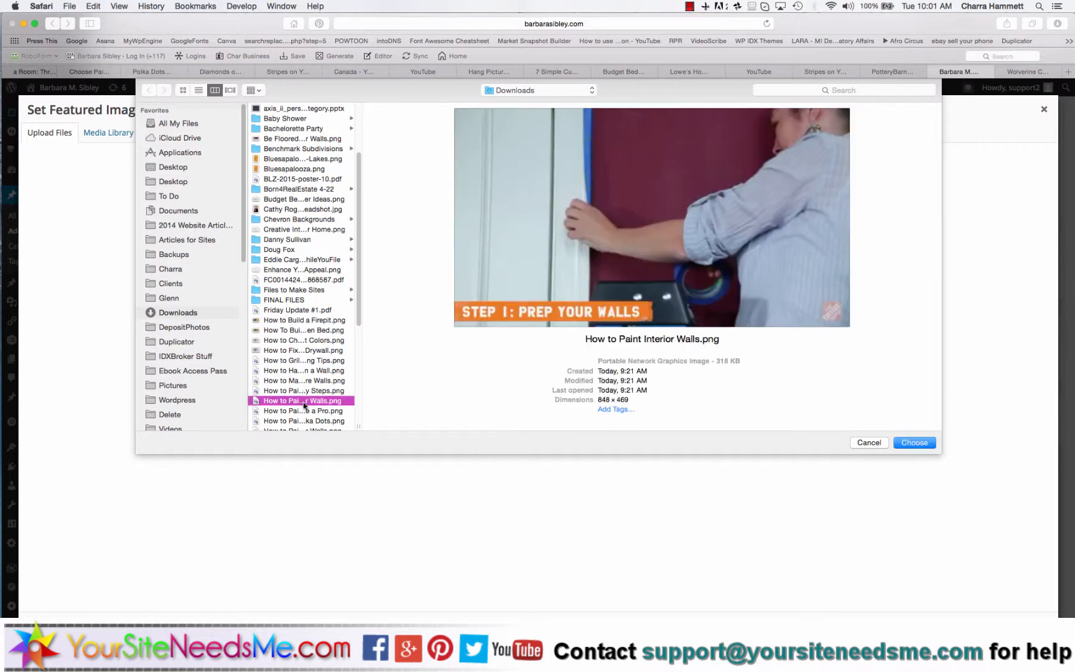
pyautogui.press('Down')
pyautogui.press('Down')
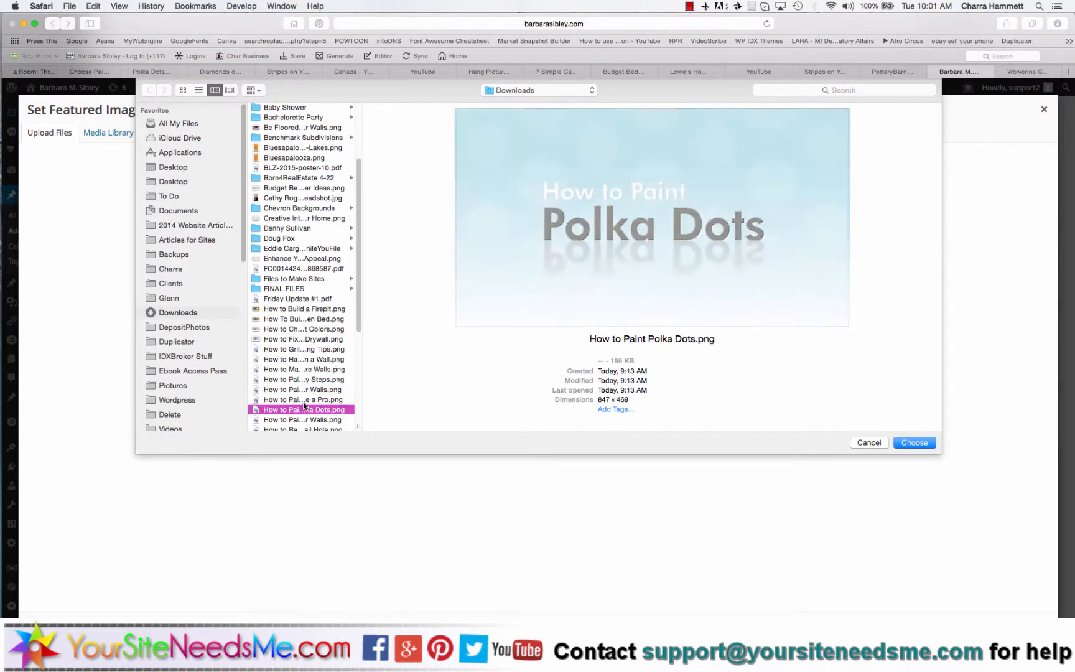
pyautogui.press('Down')
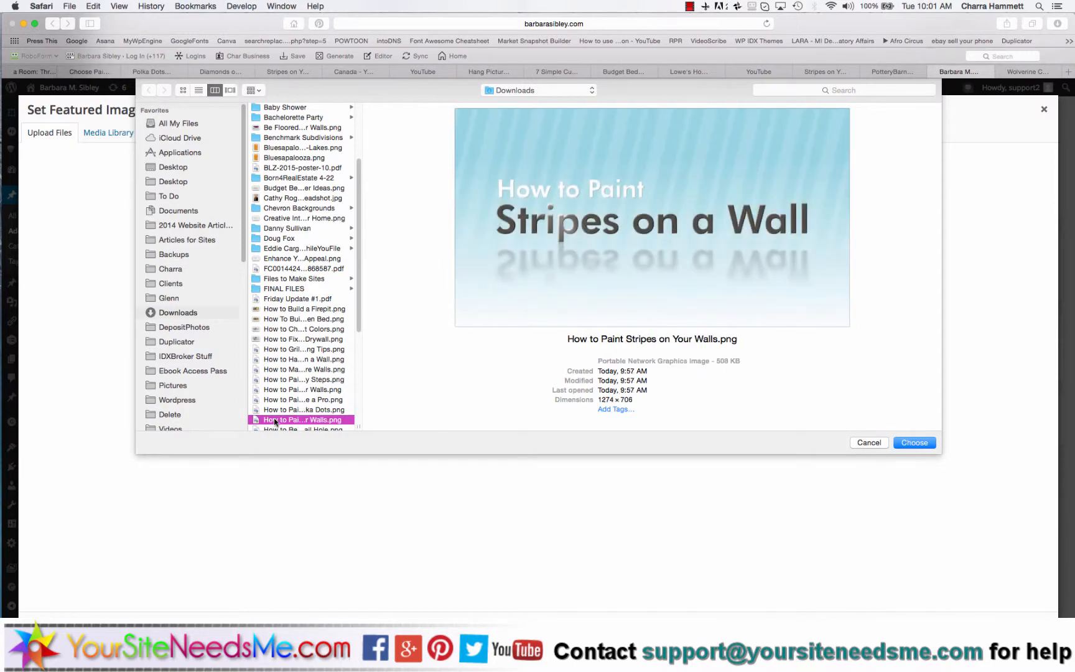
# Upload the stripes image, reuse its title as alt text and description, and set it as featured image.
pyautogui.click(915, 443)
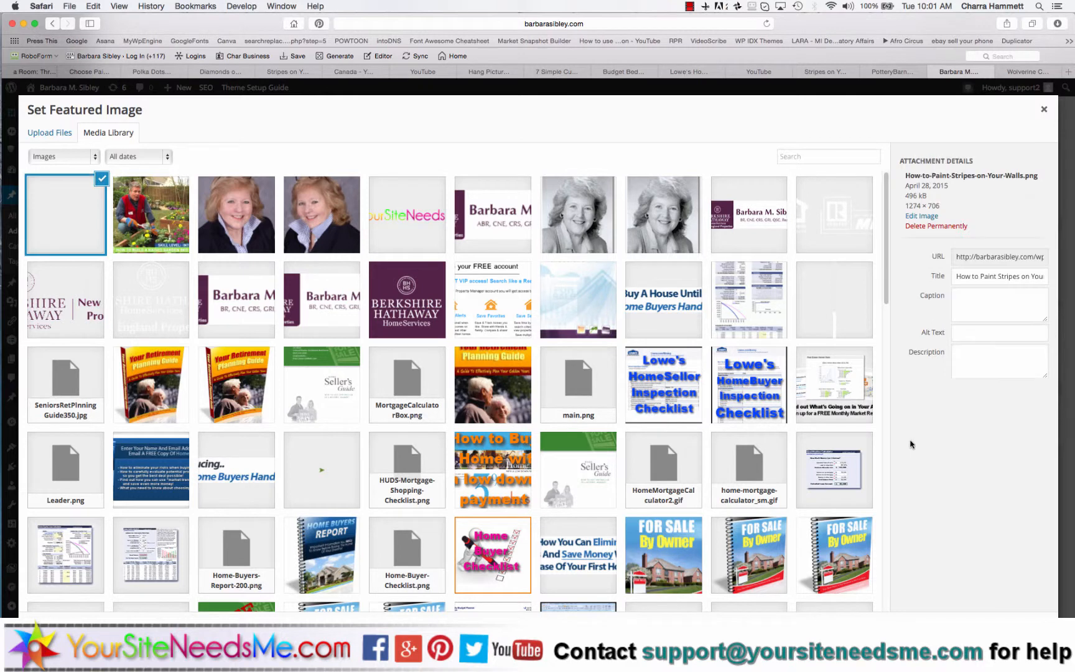
pyautogui.tripleClick(1017, 321)
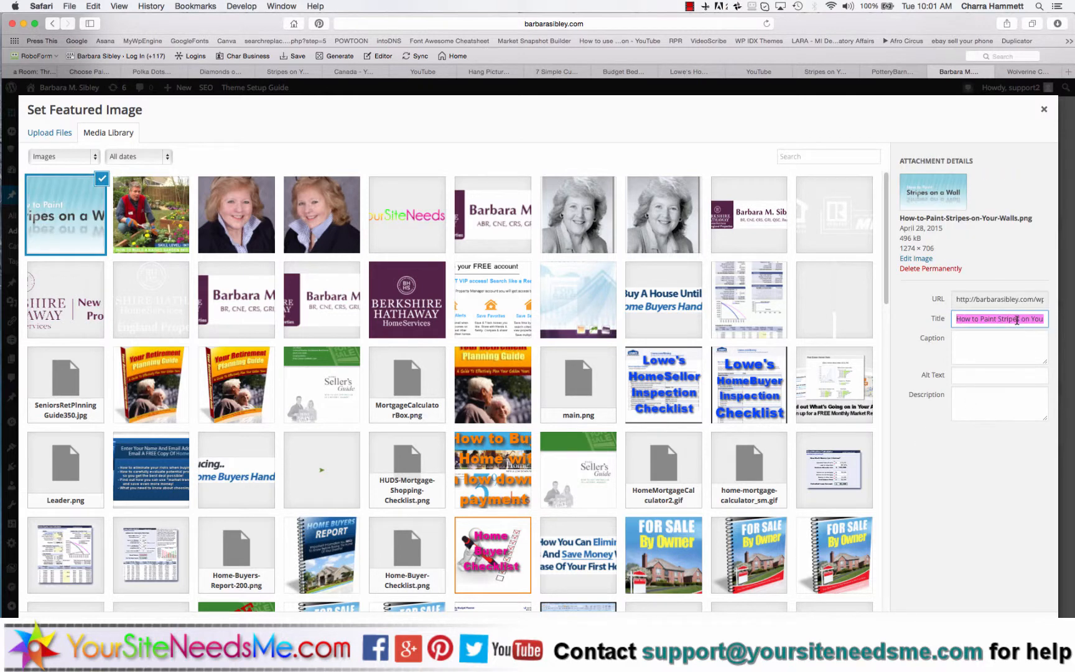
pyautogui.press('super+c')
pyautogui.click(964, 373)
pyautogui.press('super+v')
pyautogui.click(964, 396)
pyautogui.press('super+v')
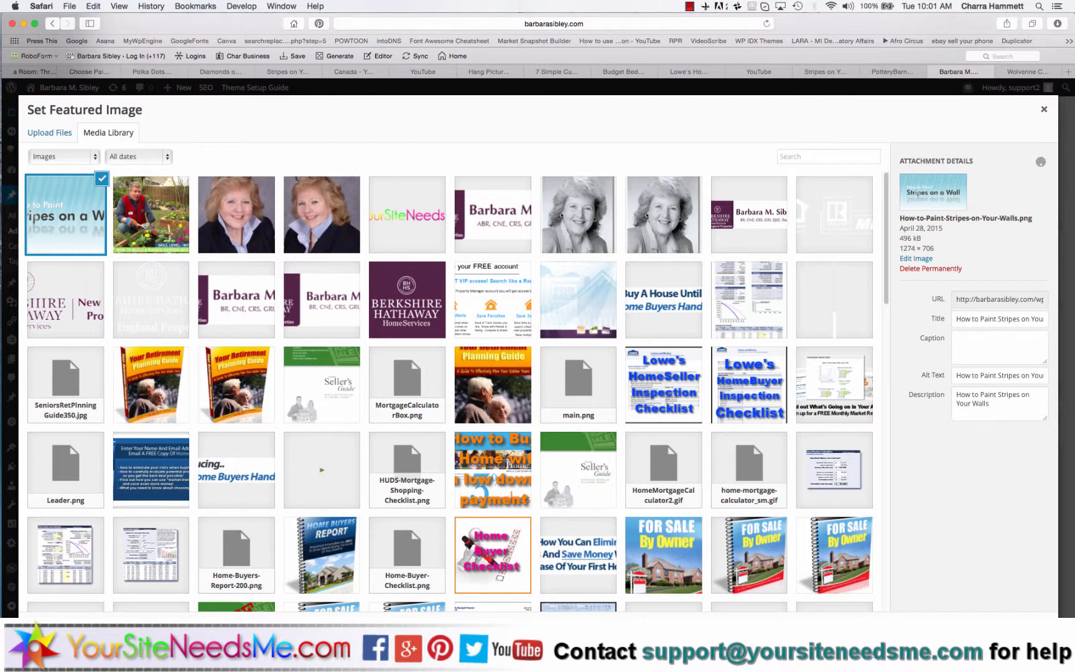
pyautogui.click(1000, 613)
pyautogui.scroll(10, 1065, 391)
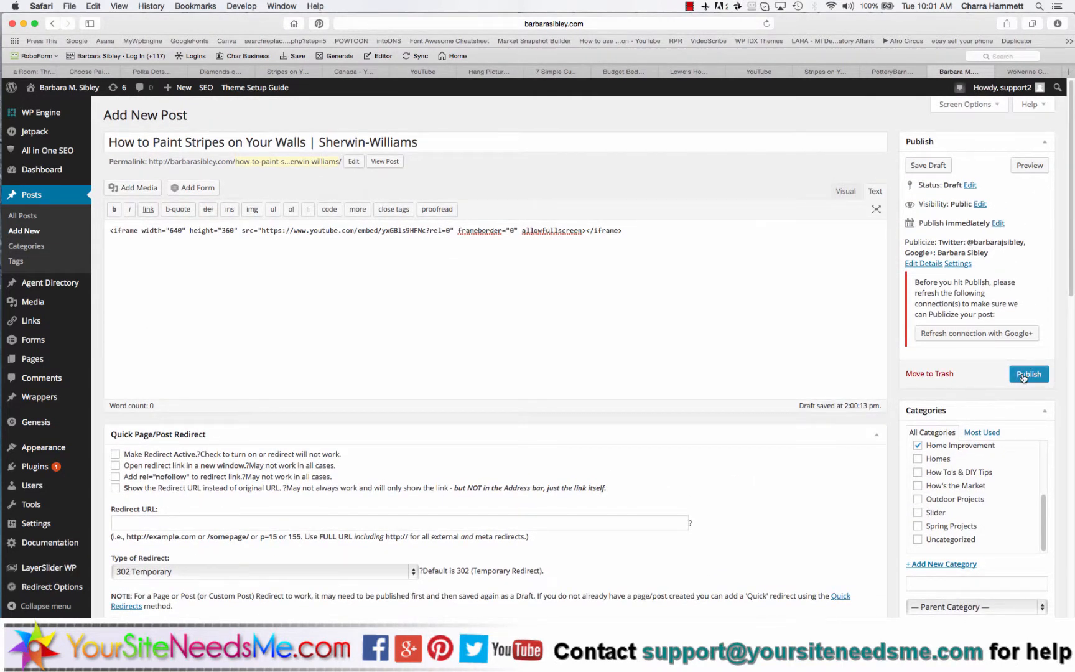
# Schedule the Stripes post to publish on April 30, 2015 at 7:00.
pyautogui.click(998, 224)
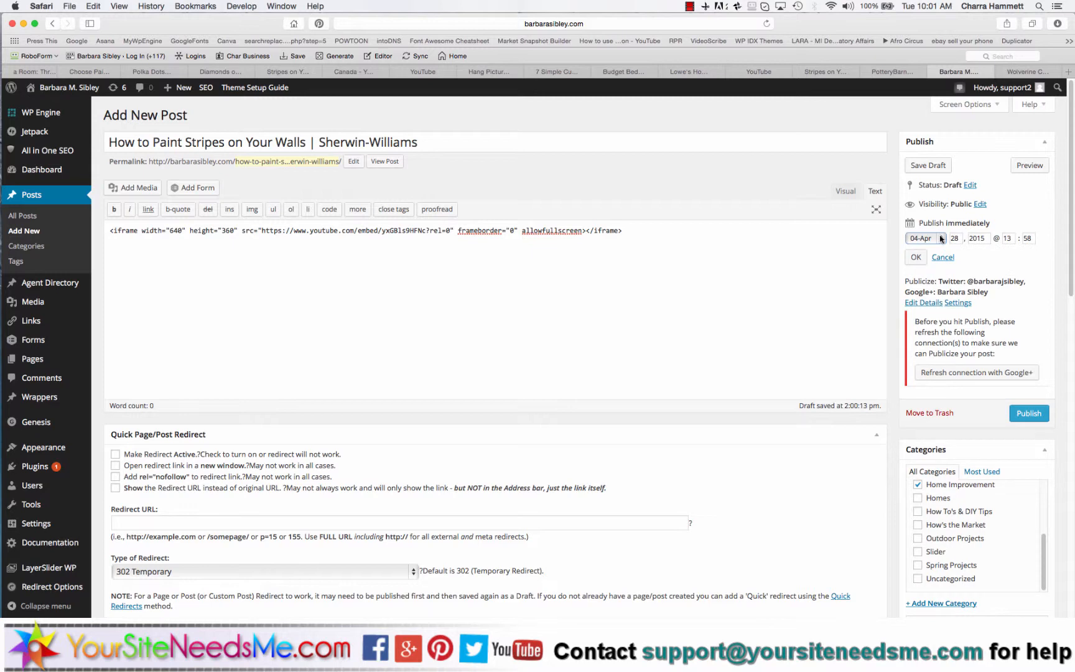
pyautogui.moveTo(959, 239); pyautogui.dragTo(939, 237)
pyautogui.write('30')
pyautogui.doubleClick(1014, 239)
pyautogui.write('6')
pyautogui.doubleClick(1027, 239)
pyautogui.doubleClick(1006, 238)
pyautogui.press('Tab')
pyautogui.write('0')
pyautogui.click(917, 257)
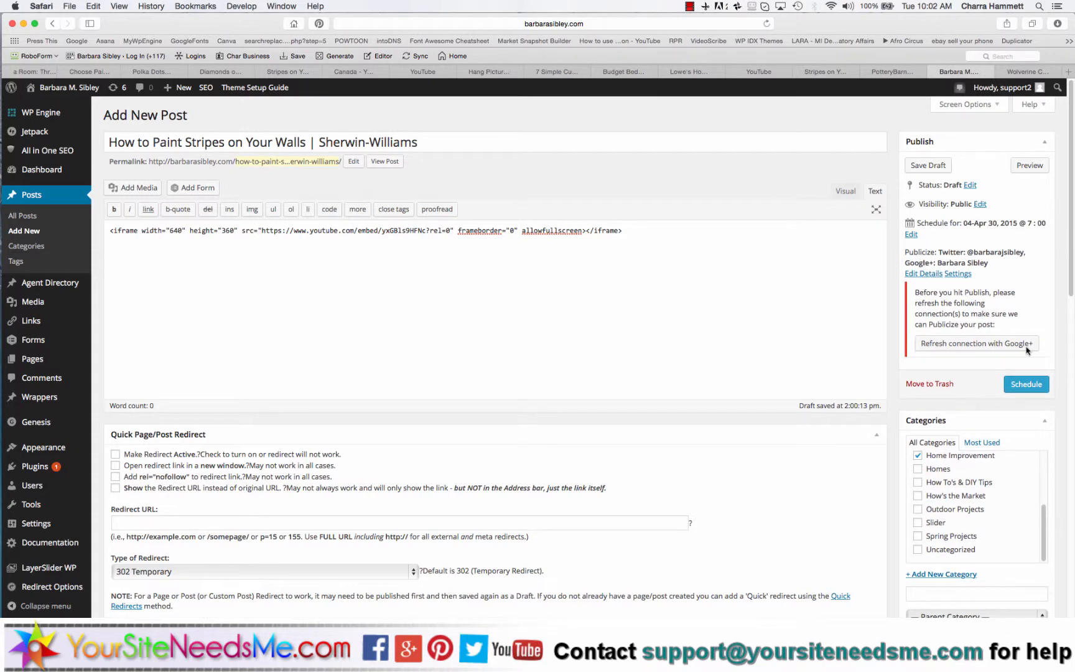
pyautogui.click(1029, 388)
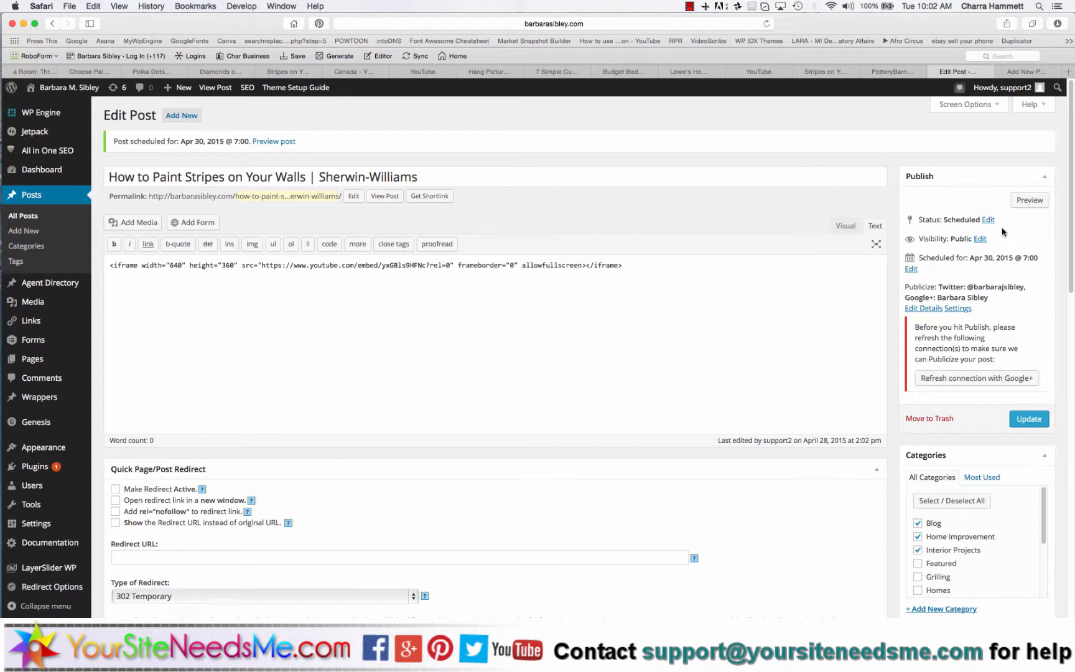
# Check the WordPress post tabs, then switch to the PotteryBarn YouTube tab.
pyautogui.click(1023, 71)
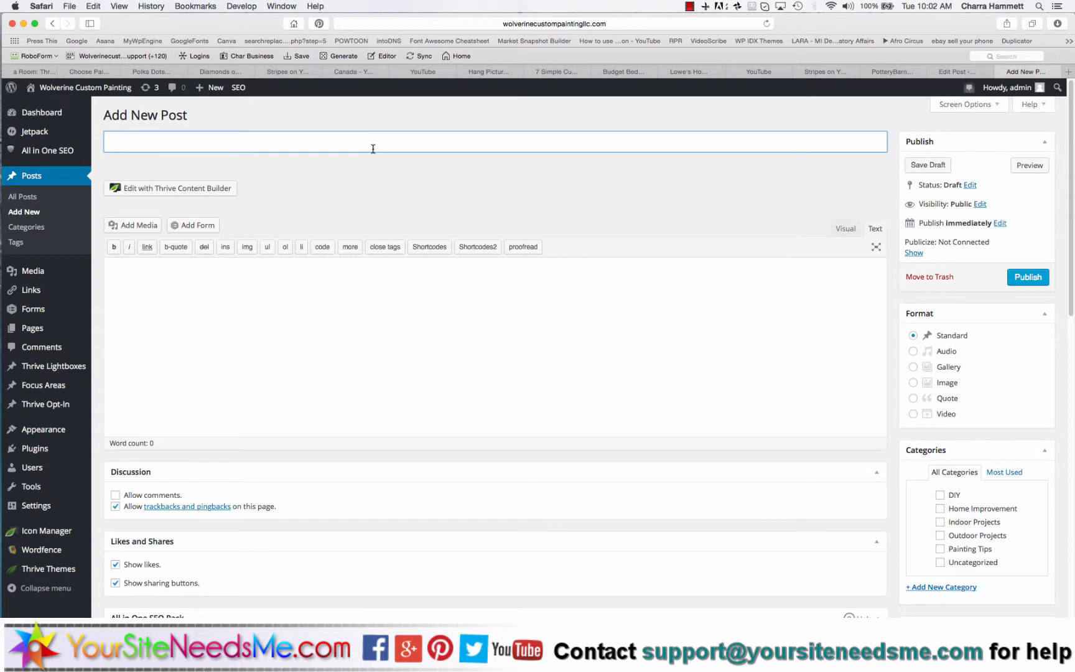
pyautogui.click(964, 74)
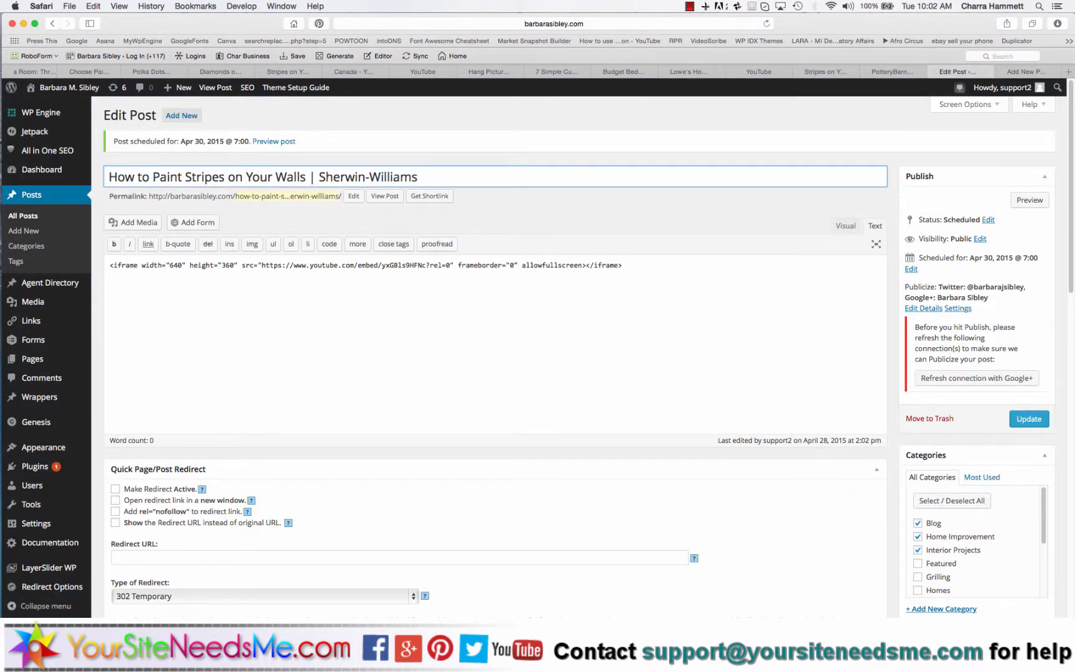
pyautogui.press('super+a')
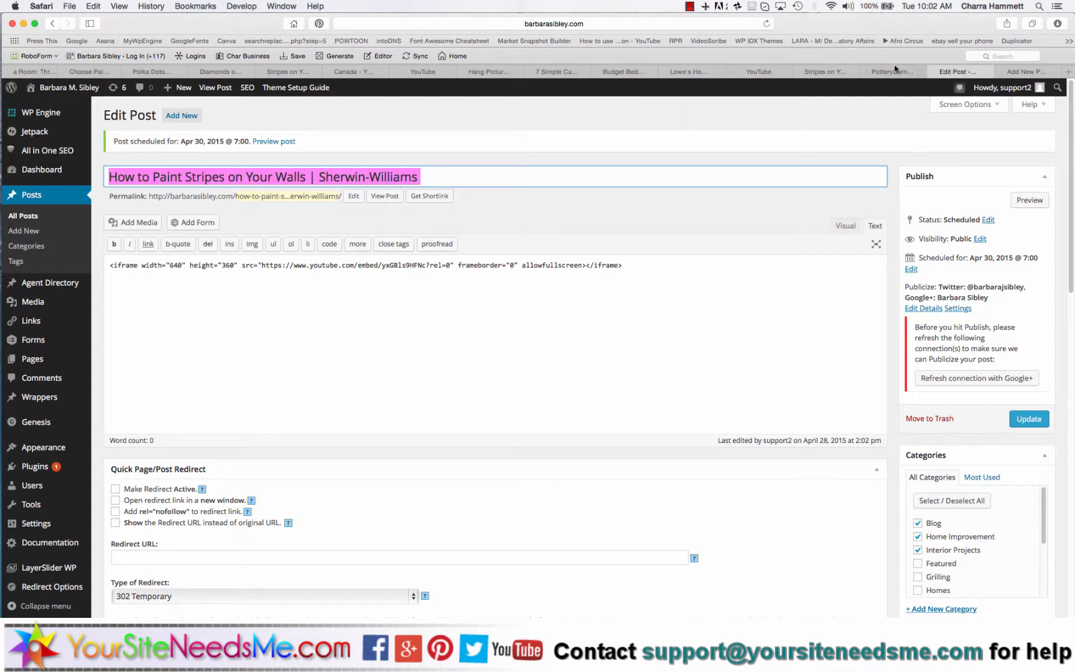
pyautogui.click(894, 71)
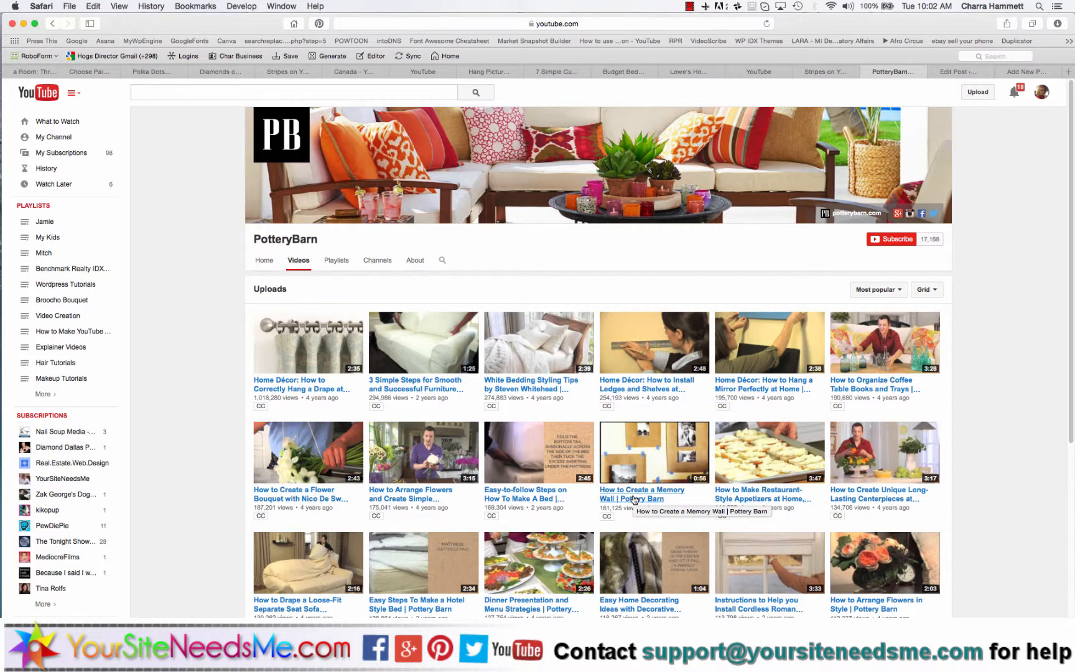
# Pause the Decorative Throws video on its title card and save a snip of the player frame.
pyautogui.click(635, 605)
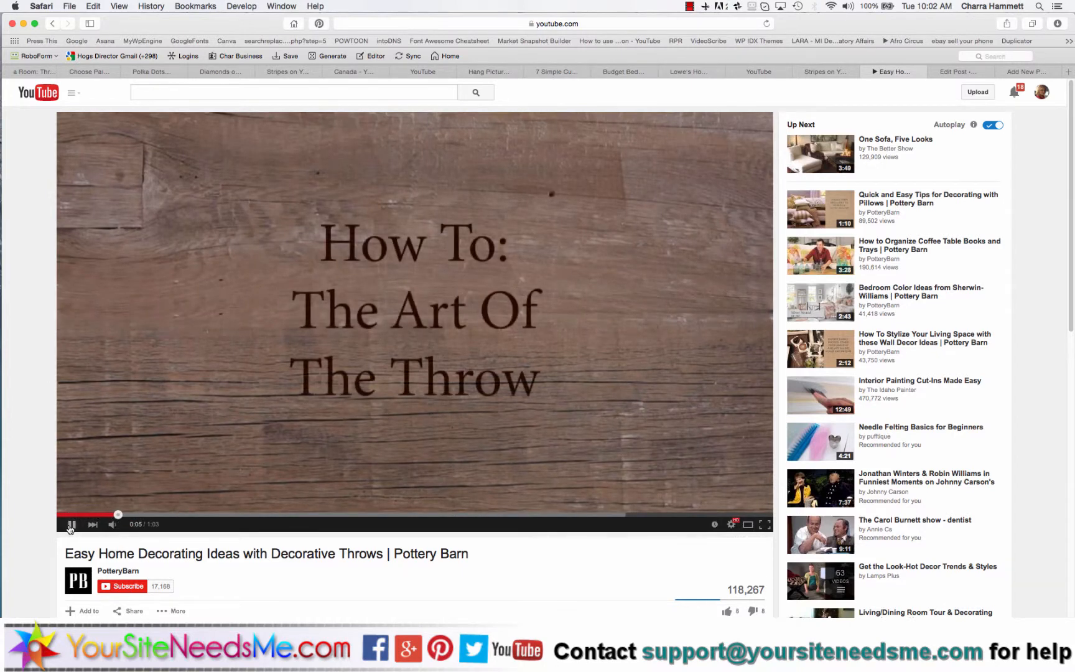
pyautogui.click(71, 524)
pyautogui.click(706, 7)
pyautogui.click(733, 18)
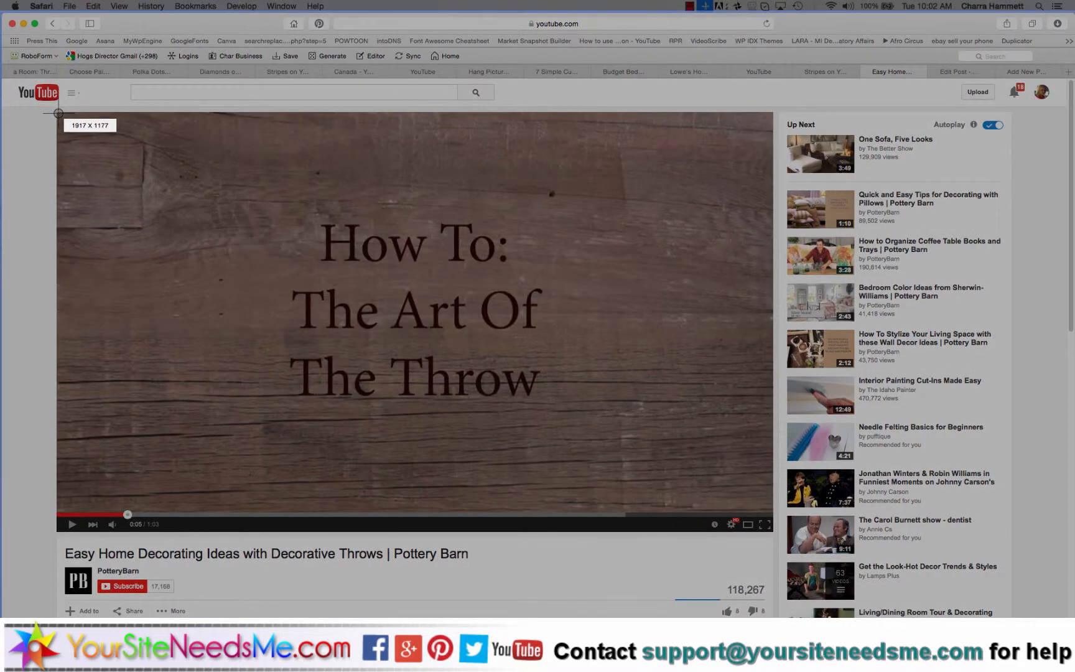
pyautogui.moveTo(57, 112); pyautogui.dragTo(781, 544)
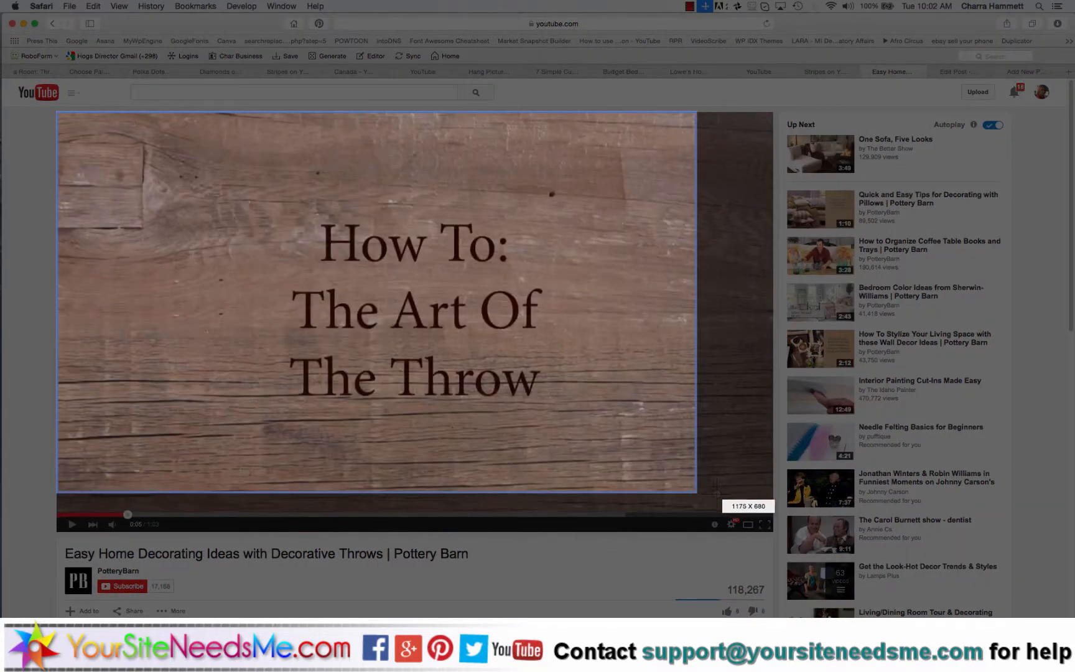
pyautogui.moveTo(782, 544); pyautogui.dragTo(771, 511)
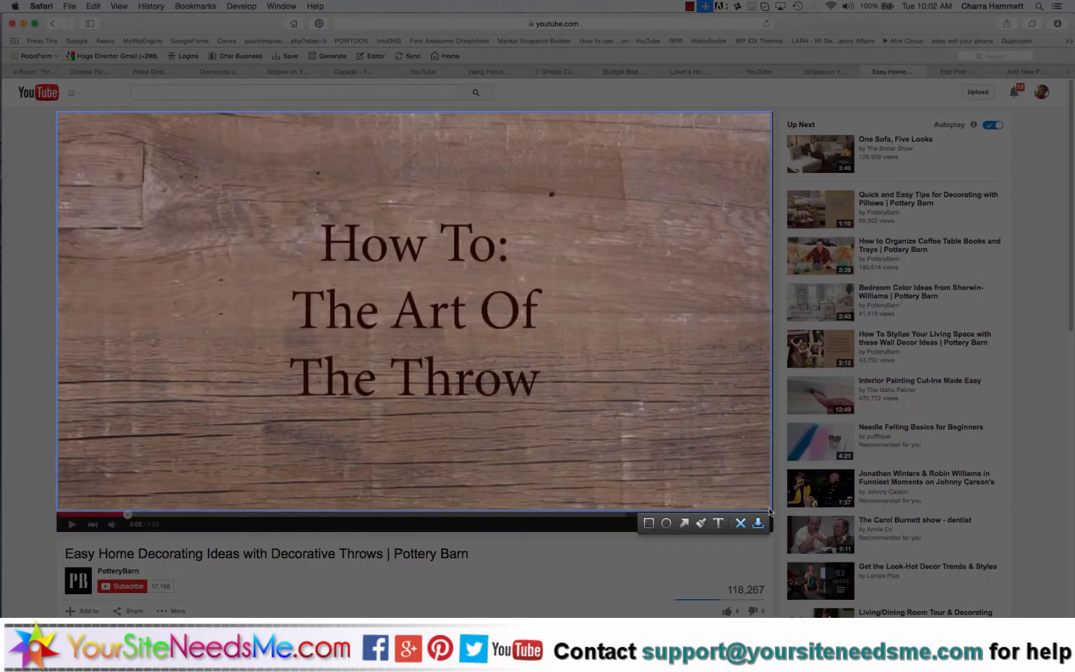
pyautogui.click(759, 523)
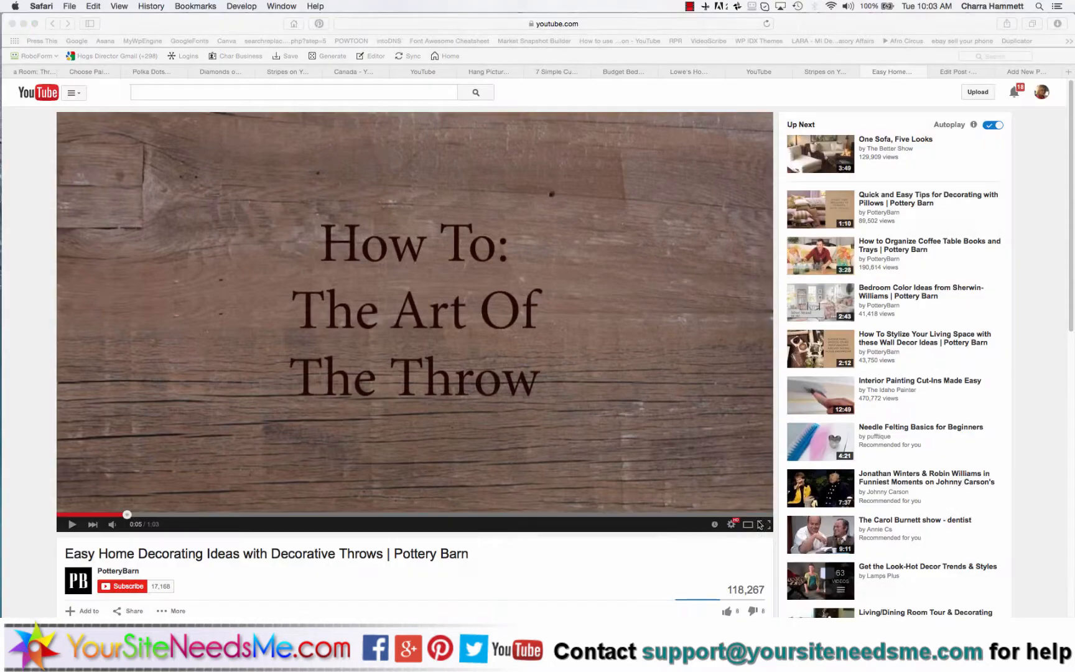
# Select and copy the full video title, including its first letter.
pyautogui.moveTo(471, 554); pyautogui.dragTo(77, 553)
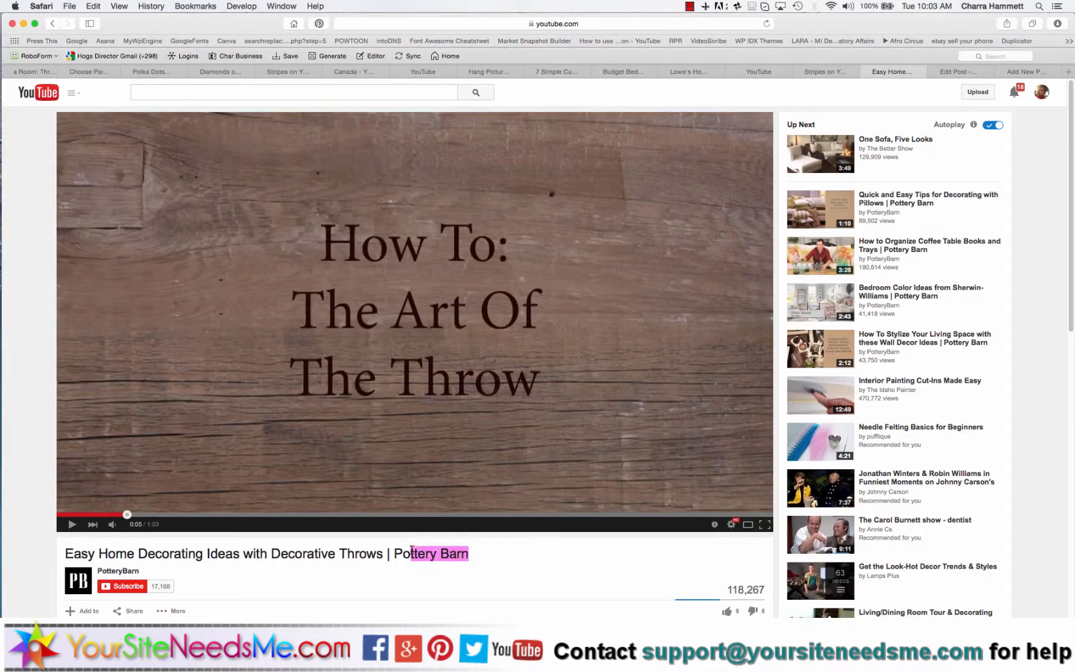
pyautogui.press('super+c')
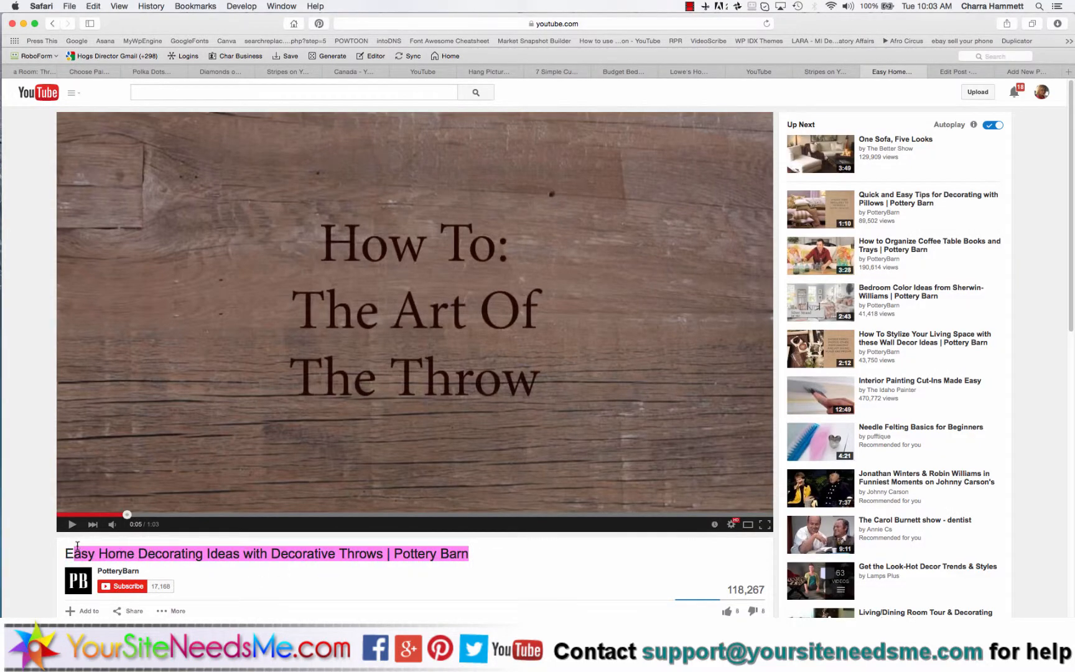
pyautogui.moveTo(73, 552); pyautogui.dragTo(64, 553)
pyautogui.press('super+c')
# Rename the new snip in Downloads to Easy Home Decorating Ideas with Decorative Throws.png.
pyautogui.press('super+Tab')
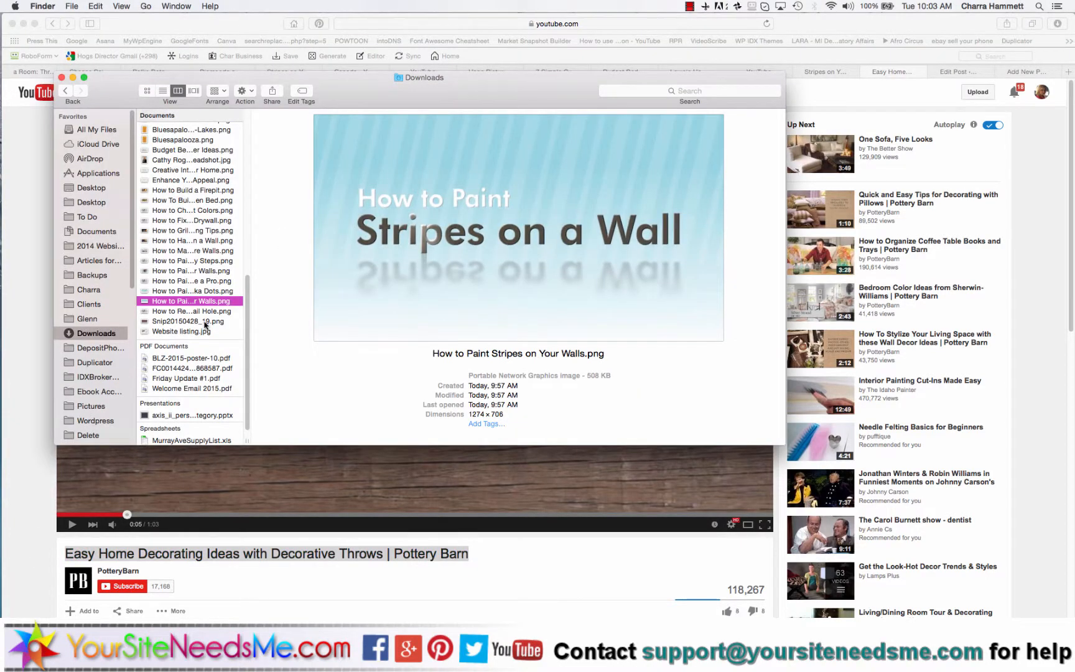
pyautogui.click(204, 322)
pyautogui.press('Return')
pyautogui.press('super+v')
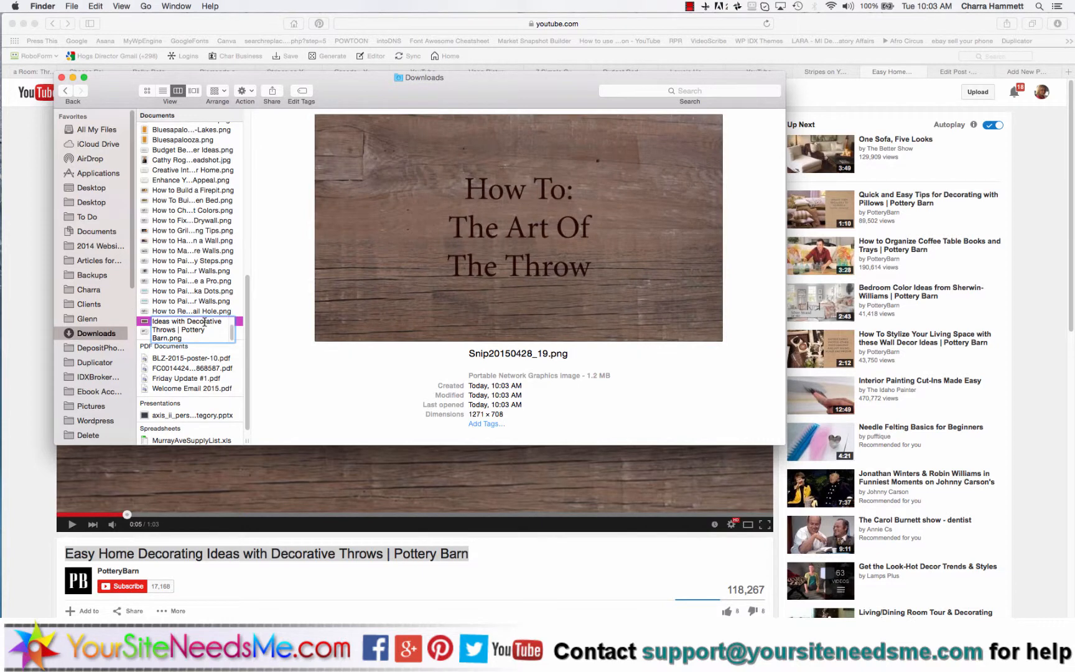
pyautogui.press('BackSpace')
pyautogui.press('BackSpace')
pyautogui.press('BackSpace')
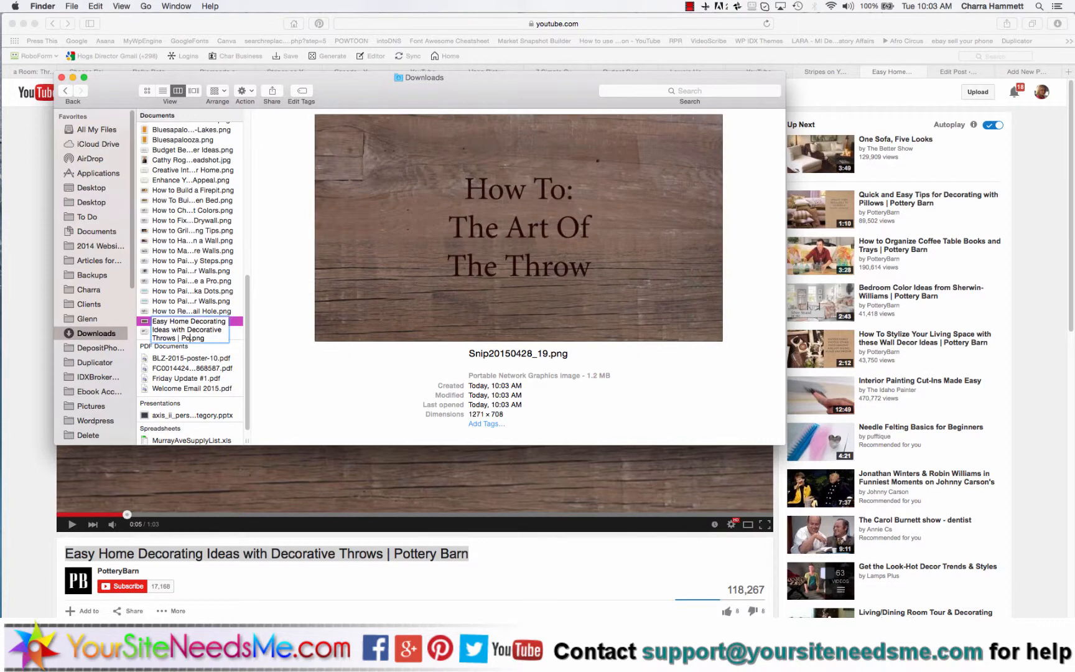
pyautogui.press('BackSpace')
pyautogui.press('BackSpace')
pyautogui.press('BackSpace')
pyautogui.press('BackSpace')
pyautogui.press('BackSpace')
pyautogui.press('Return')
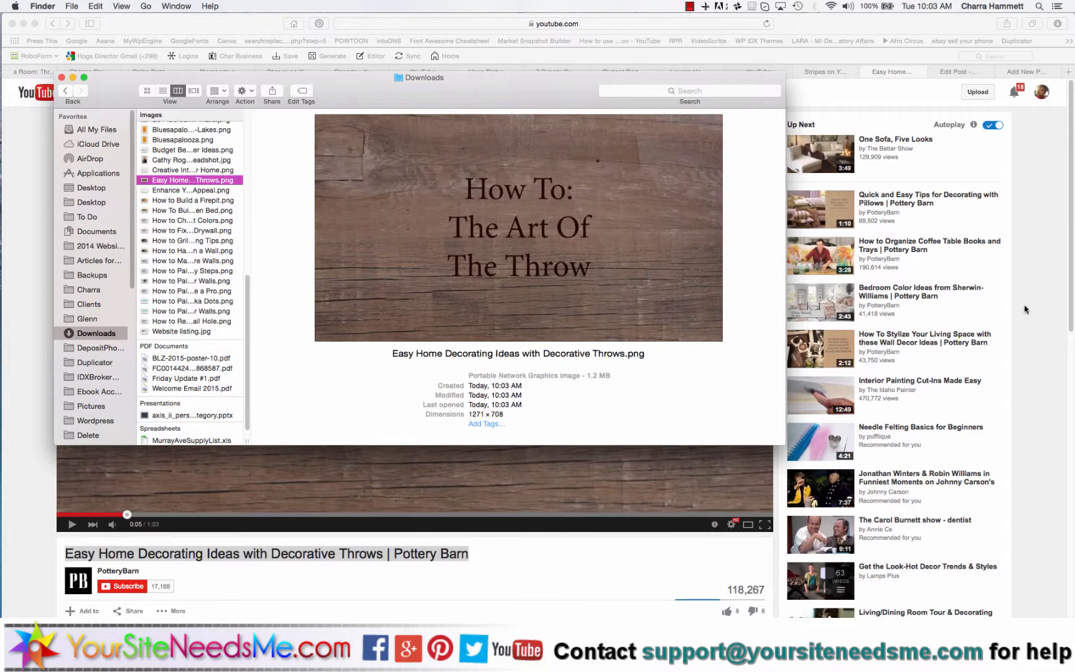
# Title the new post with the video name, Video format, Home Improvement and Indoor Projects categories.
pyautogui.click(889, 342)
pyautogui.click(1023, 71)
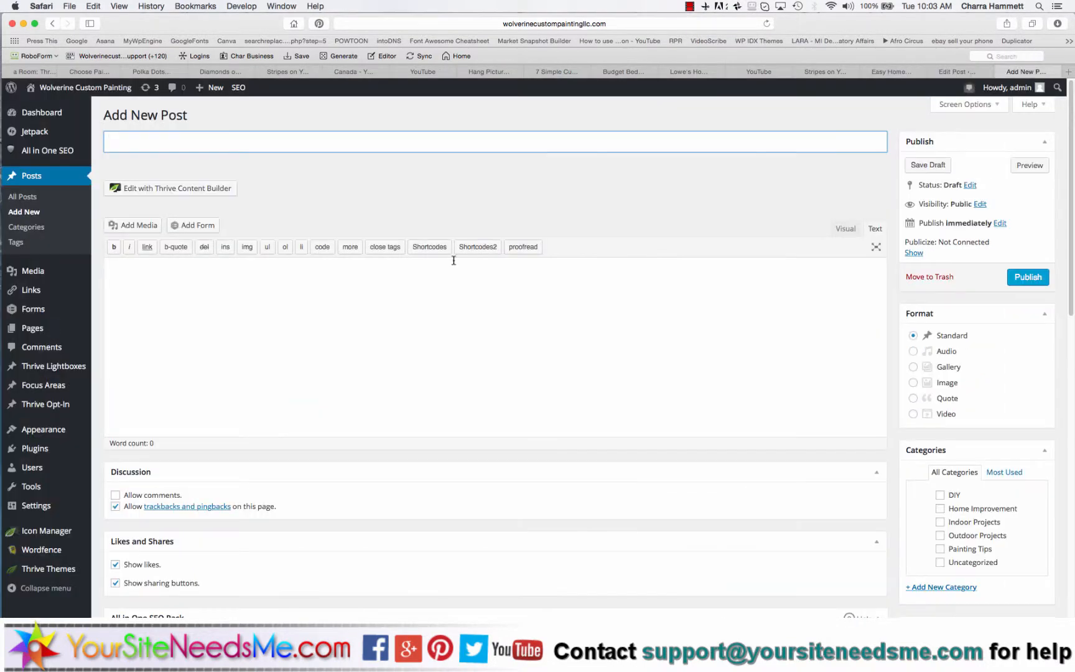
pyautogui.press('super+v')
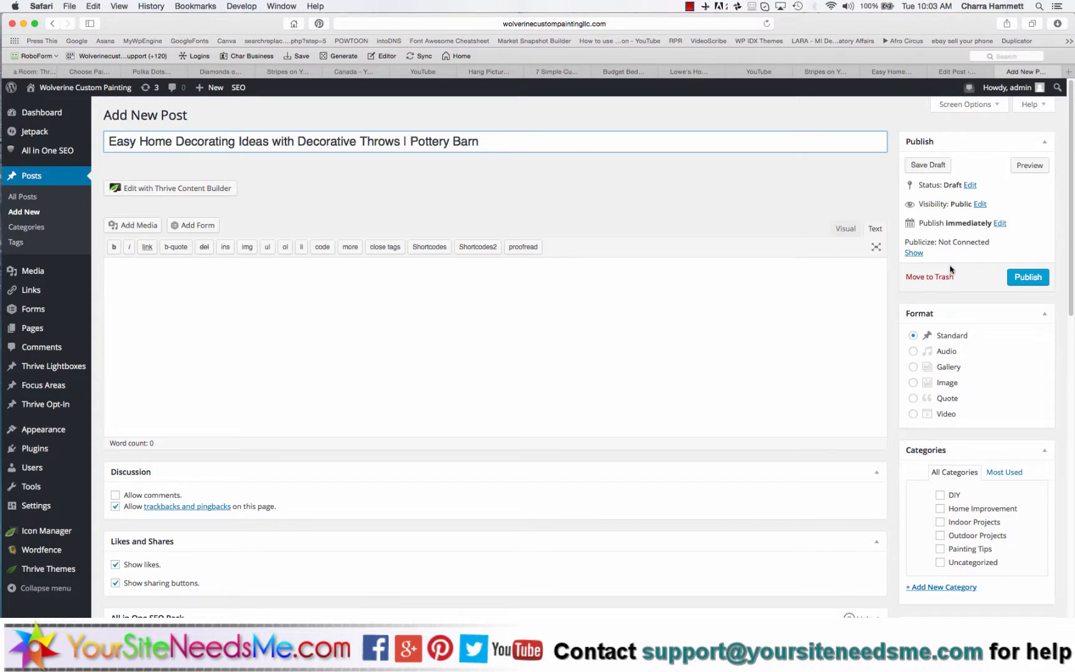
pyautogui.scroll(-3, 952, 286)
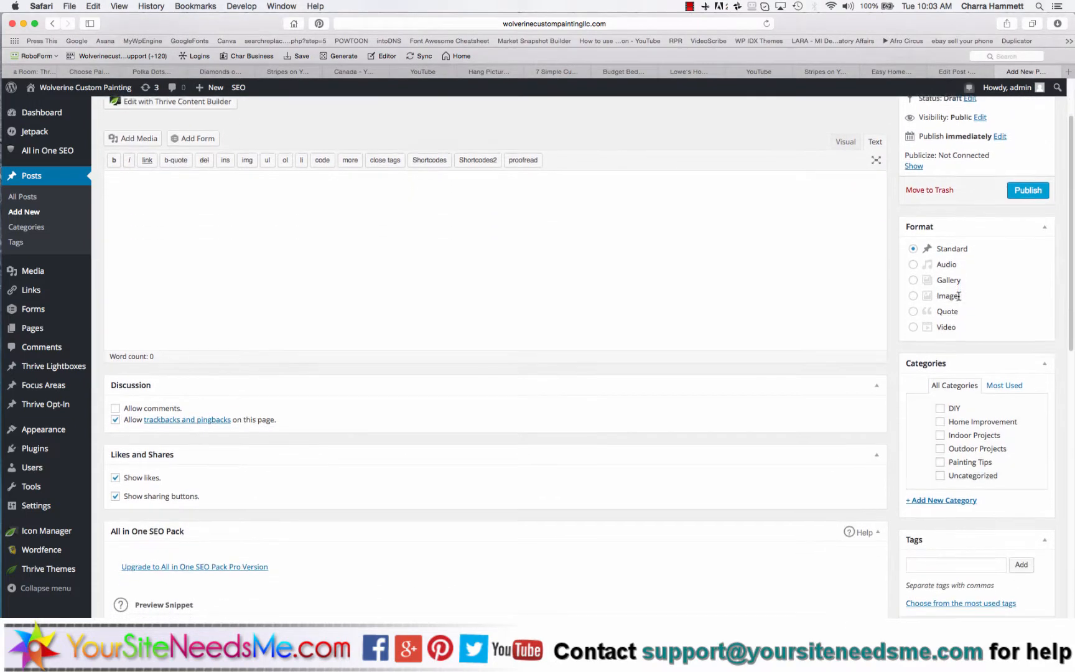
pyautogui.click(914, 326)
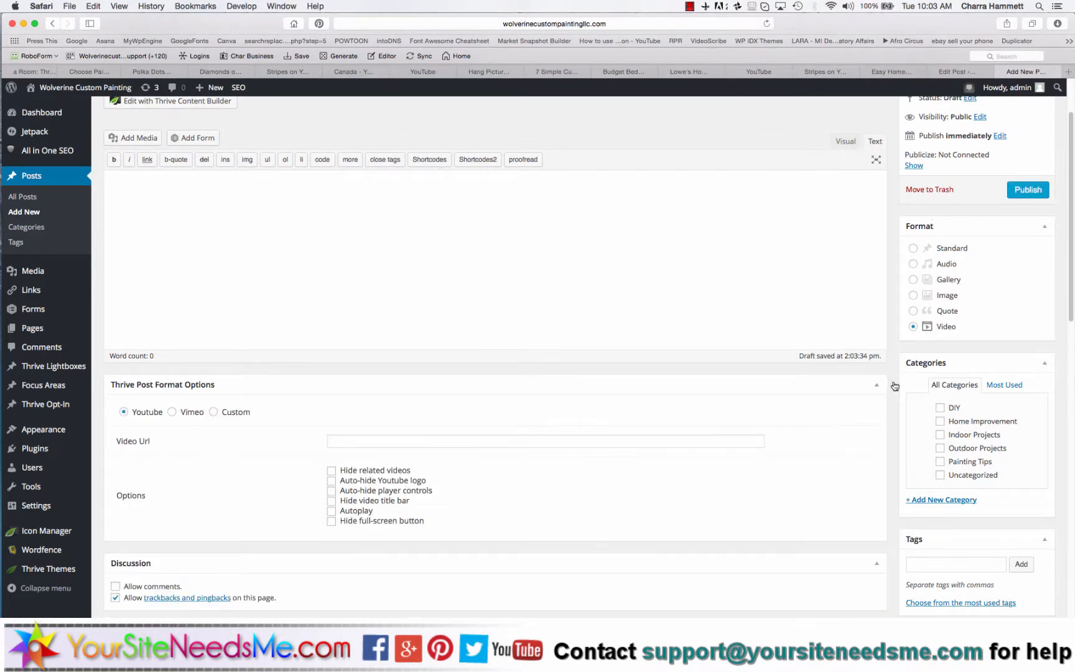
pyautogui.scroll(-1, 894, 384)
pyautogui.scroll(-3, 894, 385)
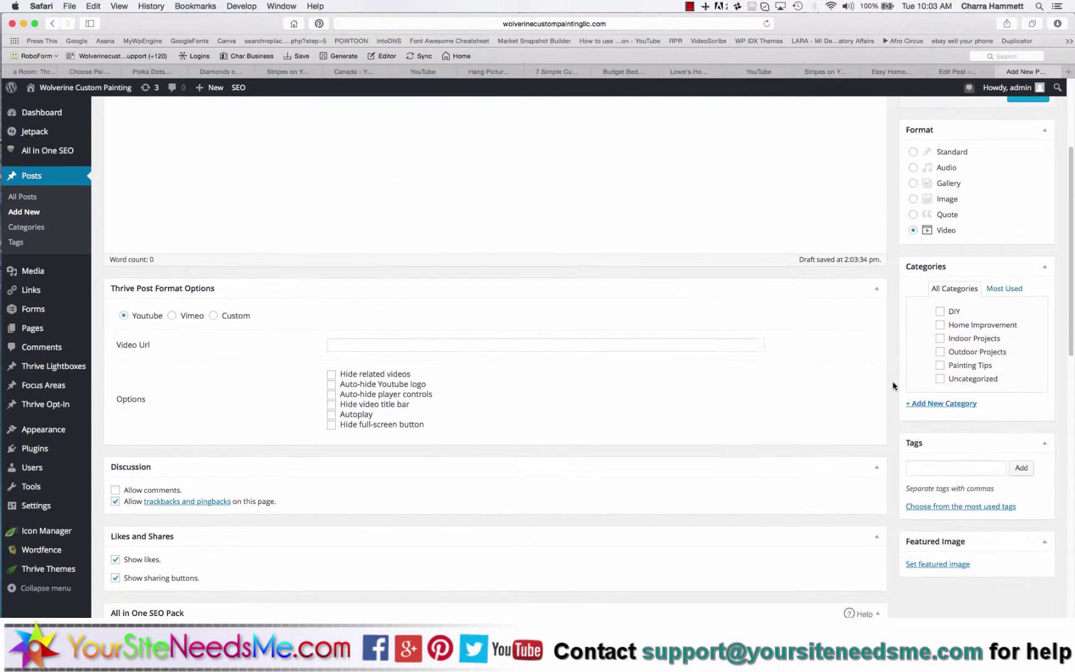
pyautogui.click(941, 339)
# Paste the YouTube URL as the video URL with Hide related videos and Auto-hide logo ticked.
pyautogui.click(891, 71)
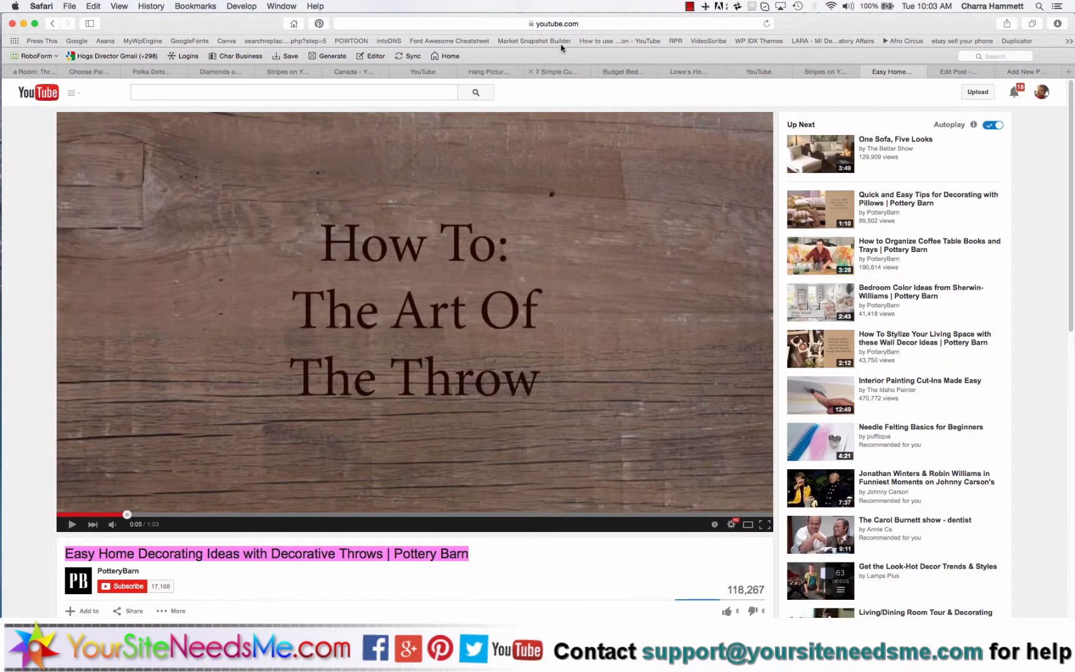
pyautogui.click(560, 24)
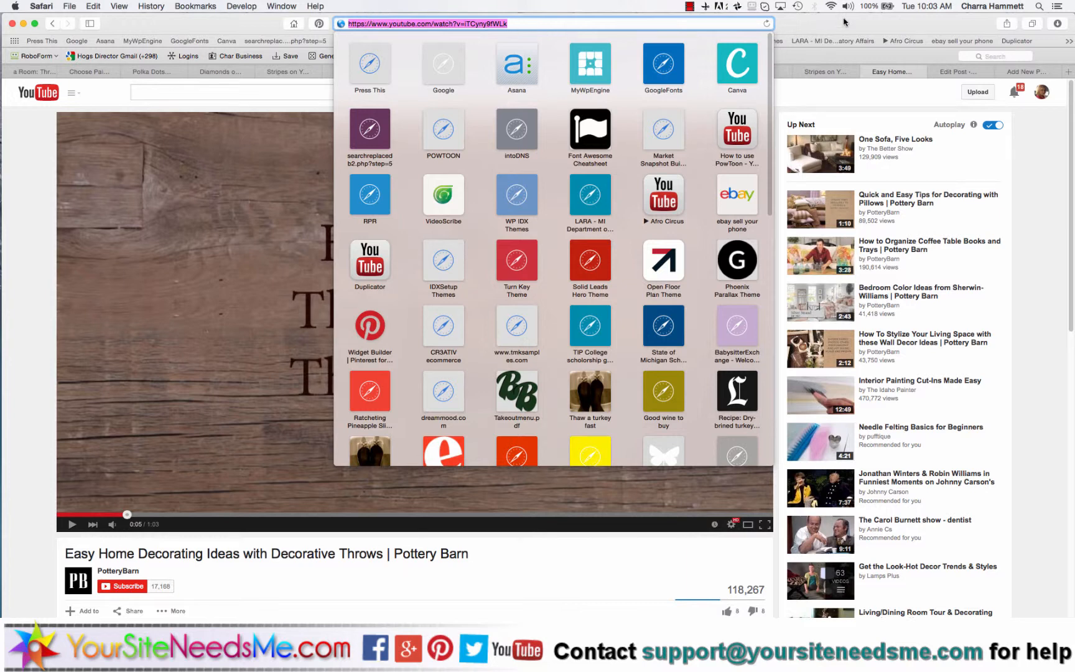
pyautogui.press('super+c')
pyautogui.click(1022, 72)
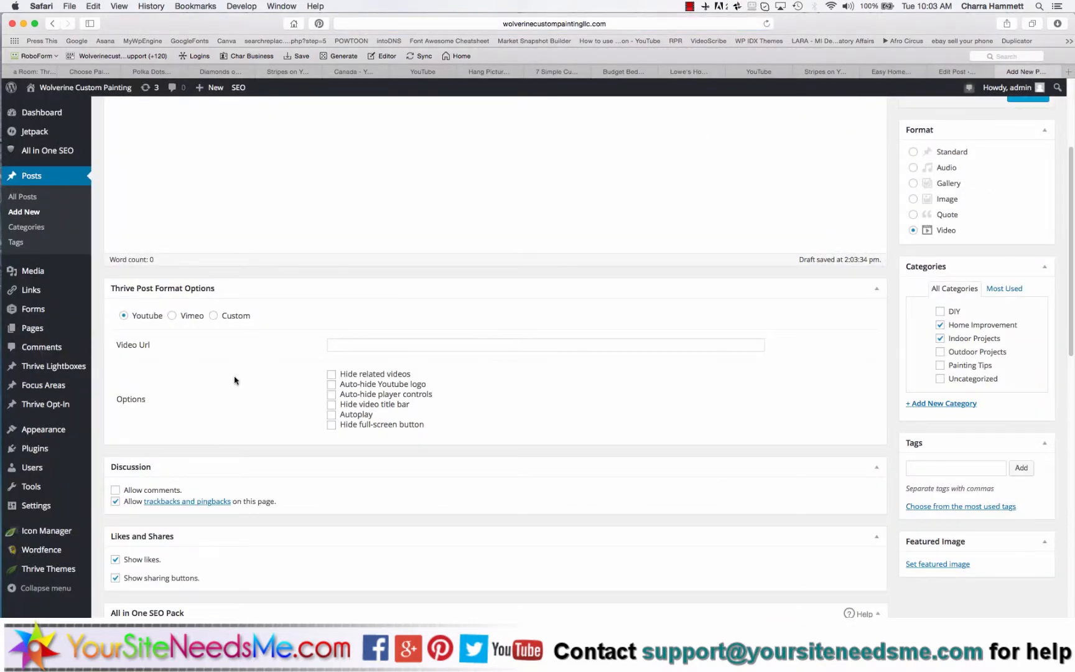
pyautogui.click(344, 343)
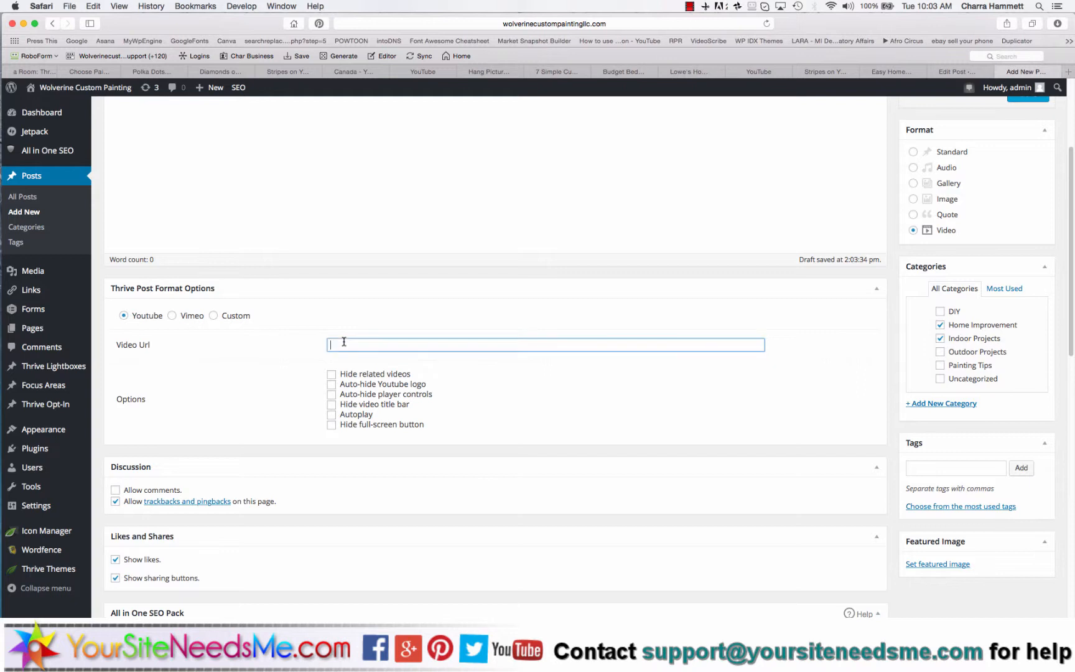
pyautogui.press('super+v')
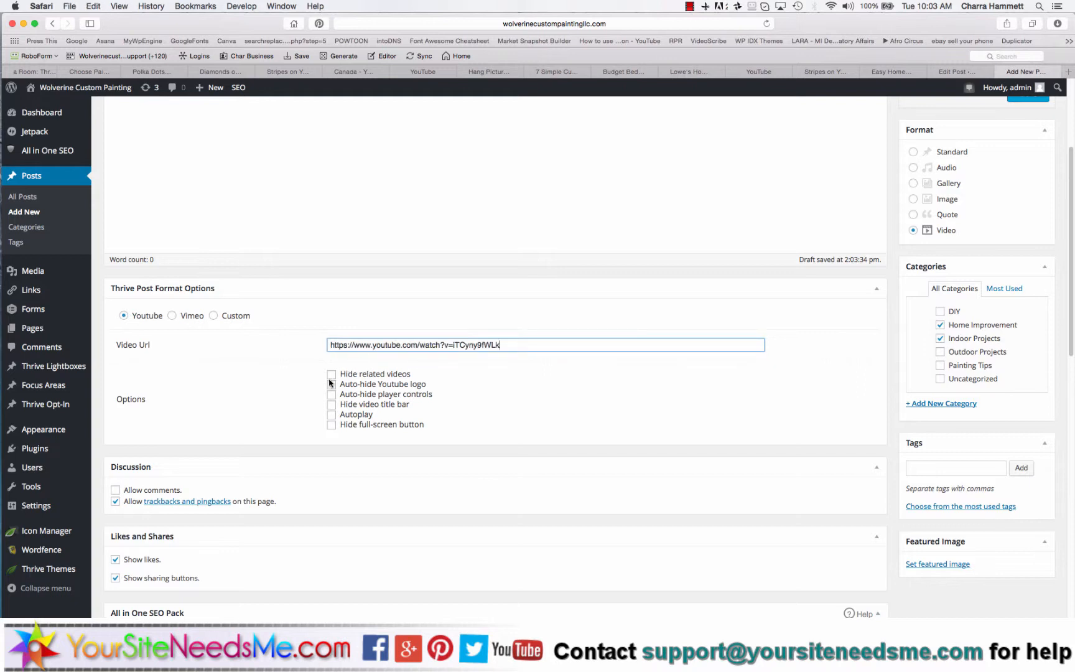
pyautogui.click(332, 375)
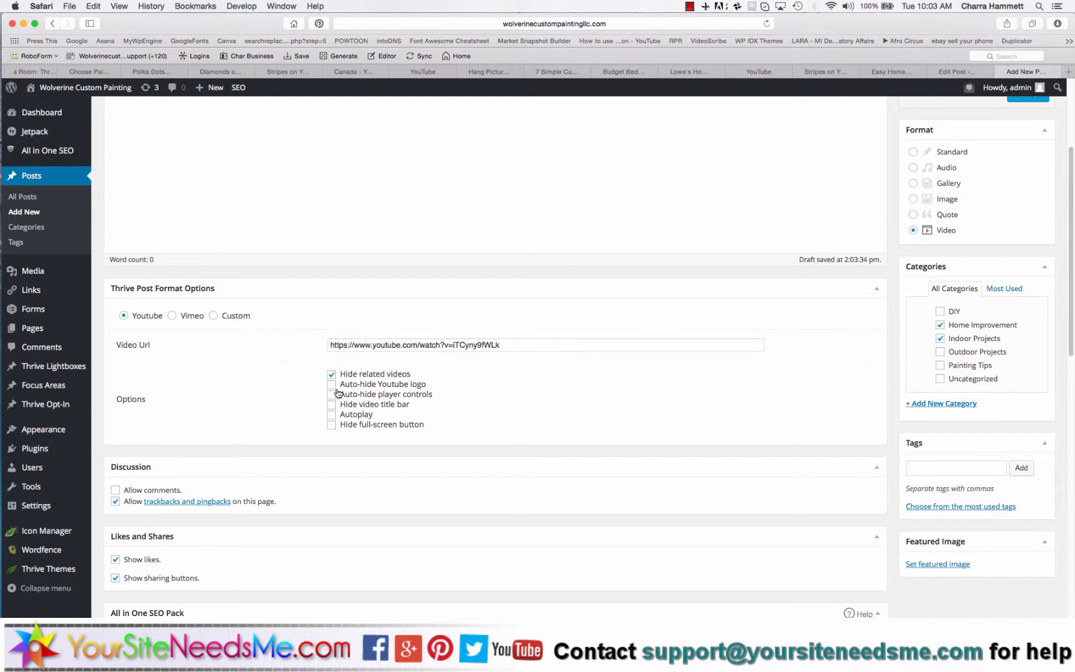
pyautogui.click(332, 384)
# Tag the post with Home Interiors and interior decorating.
pyautogui.click(950, 466)
pyautogui.write('Home Interiors')
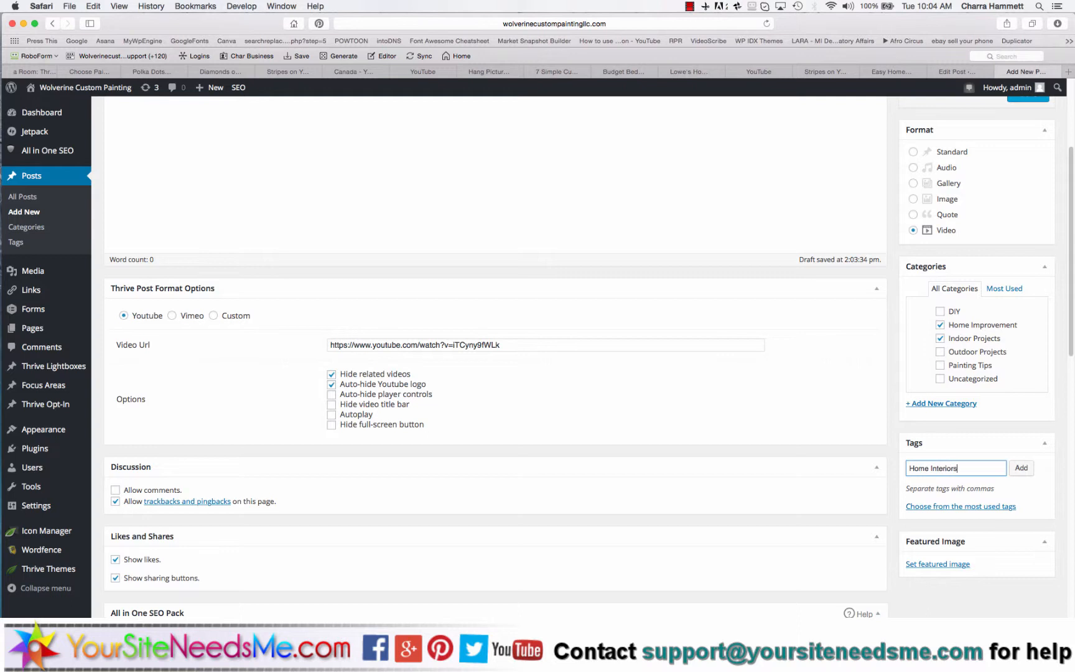
pyautogui.press('Return')
pyautogui.write('i')
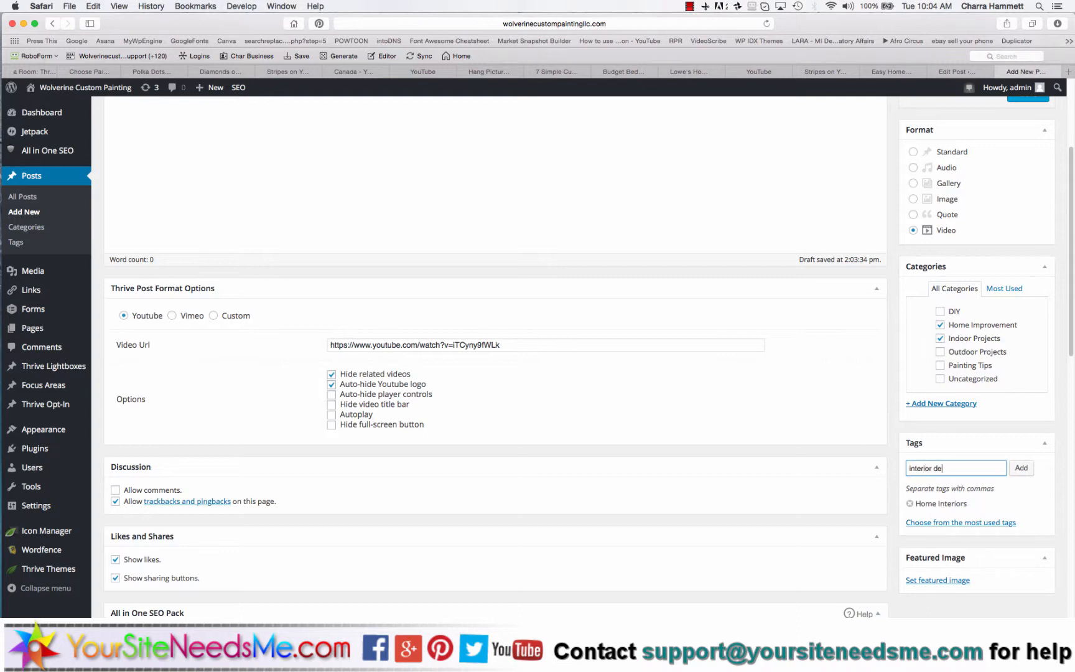
pyautogui.press('Return')
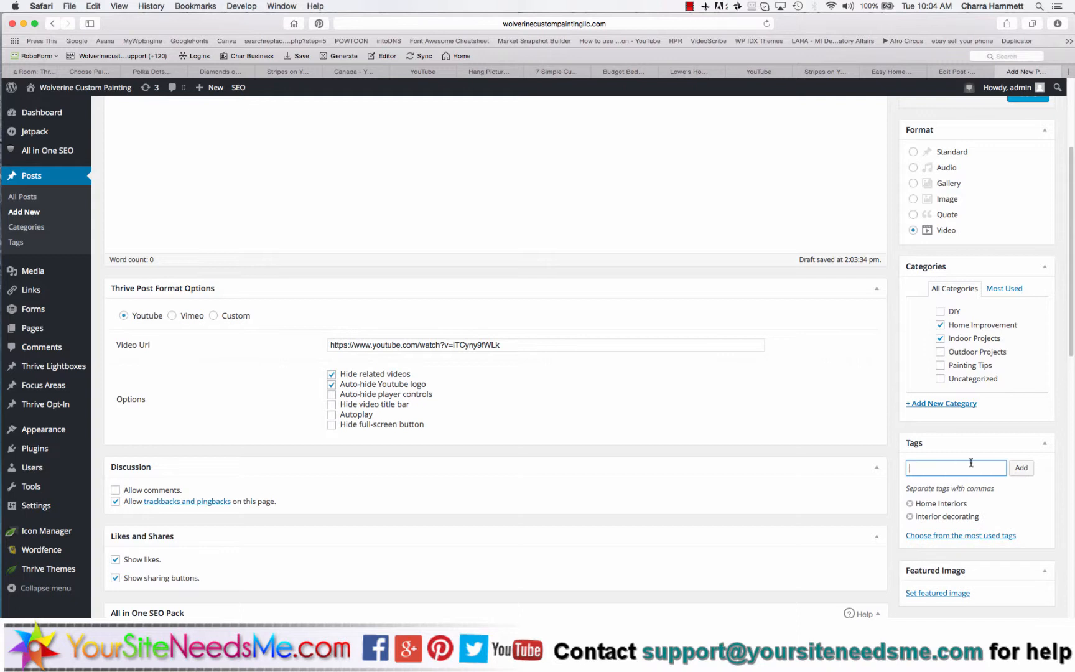
# Upload Easy Home Decorating Ideas with Decorative Throws.png through Set Featured Image.
pyautogui.click(937, 594)
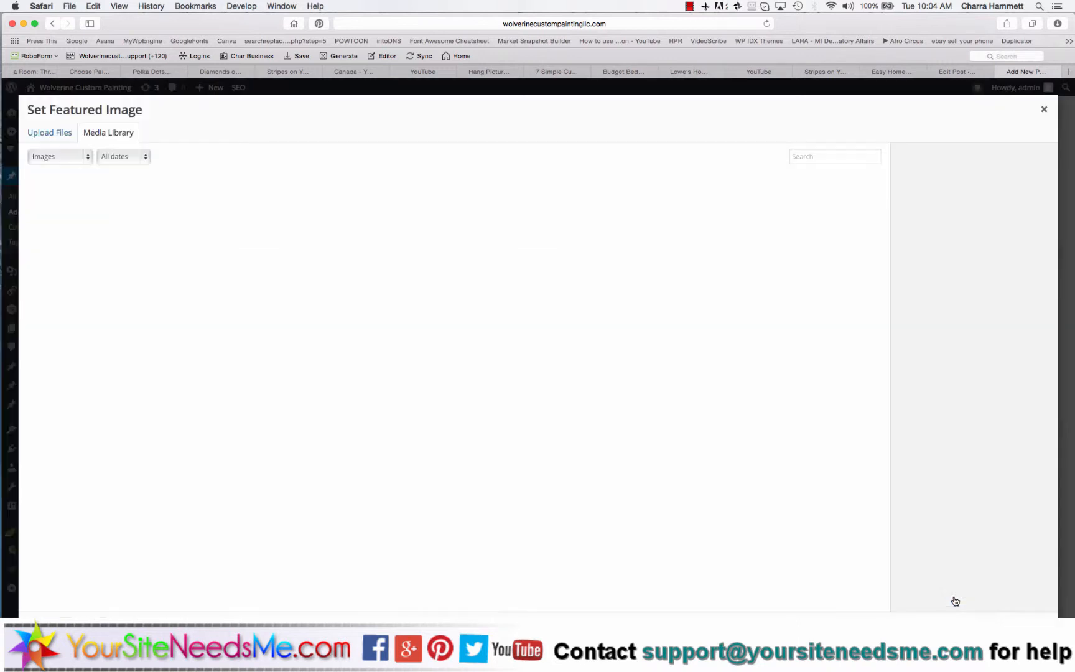
pyautogui.click(49, 132)
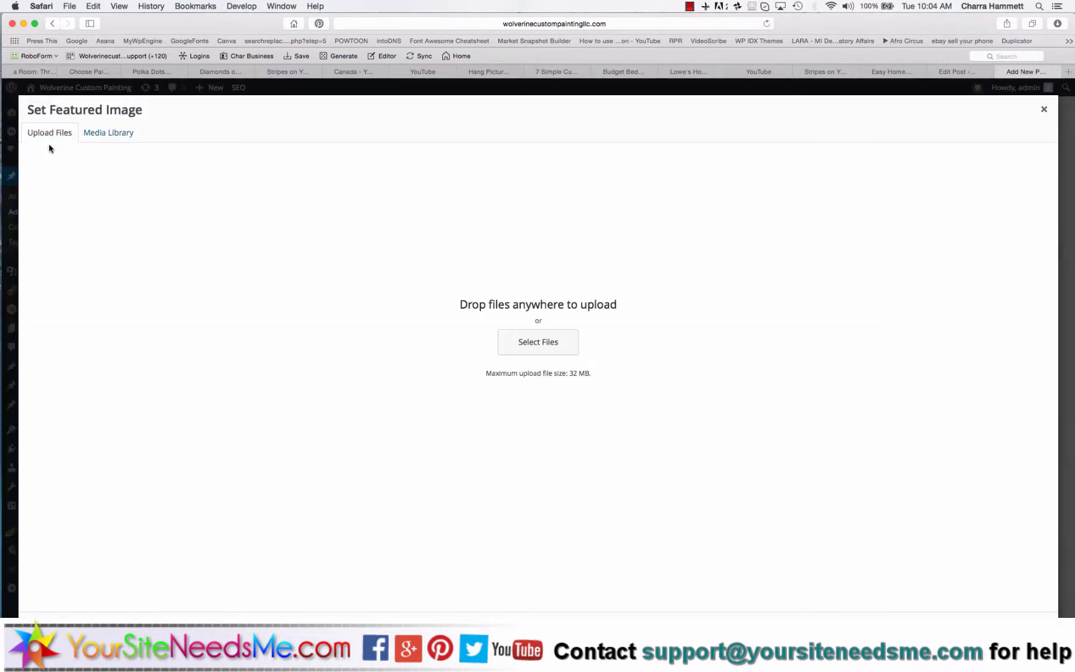
pyautogui.click(538, 343)
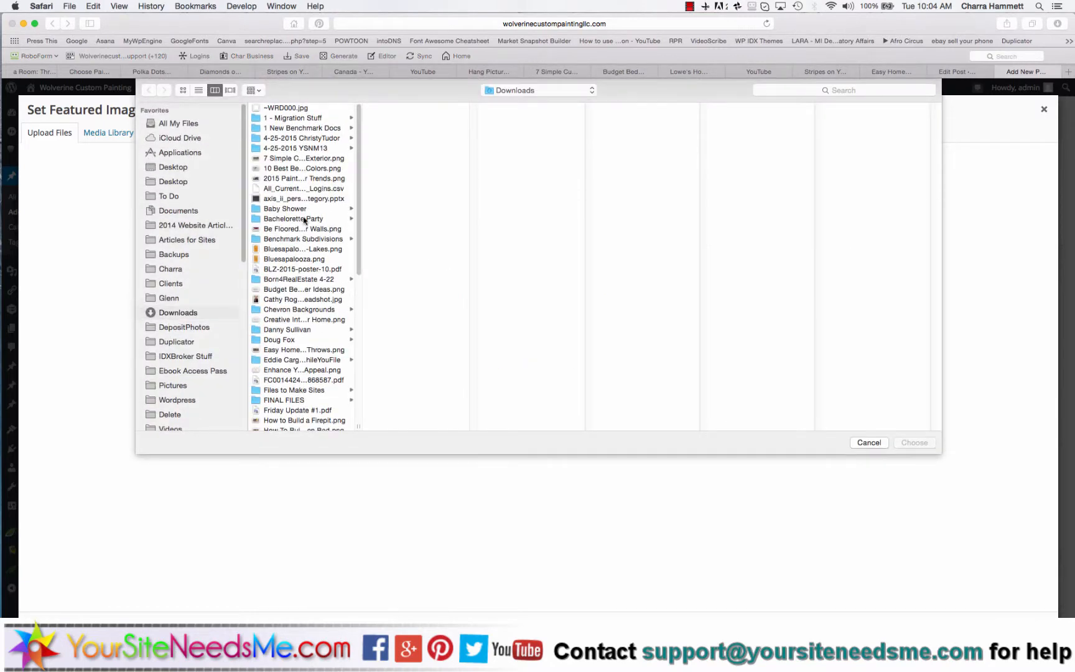
pyautogui.click(302, 349)
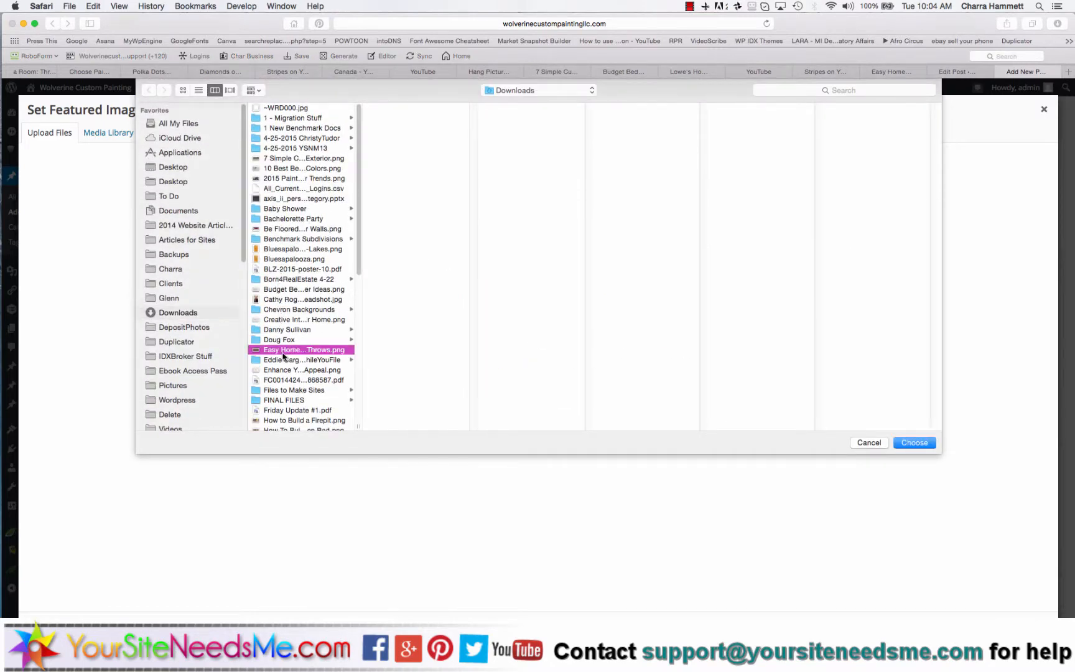
pyautogui.click(914, 443)
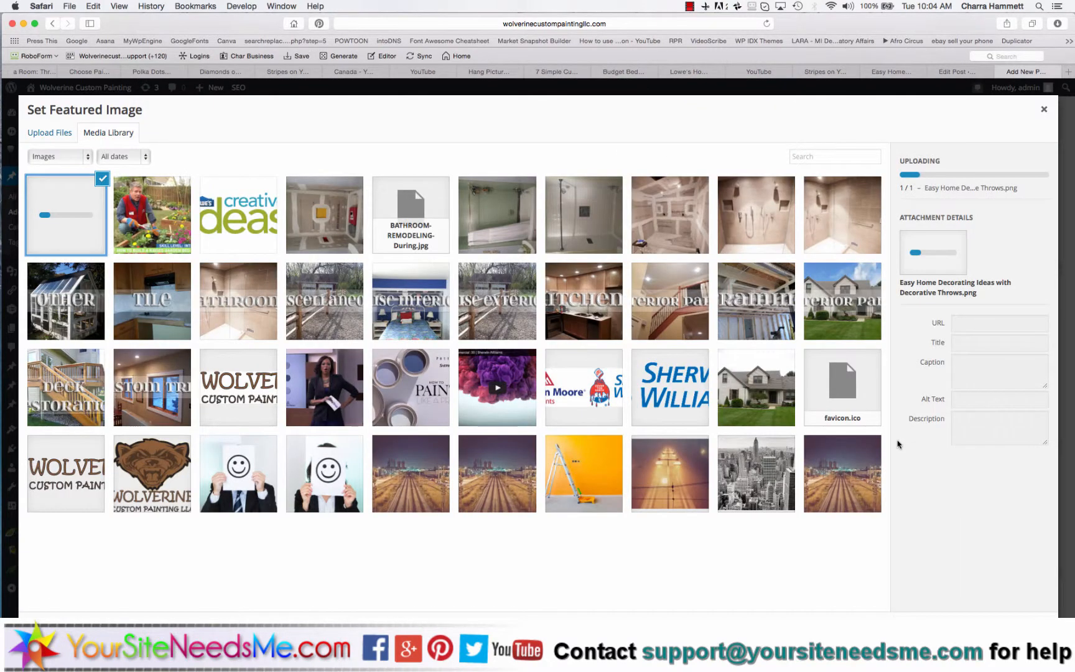
# Paste the image title into Alt Text and Description, then close the dialog without setting it.
pyautogui.tripleClick(1008, 329)
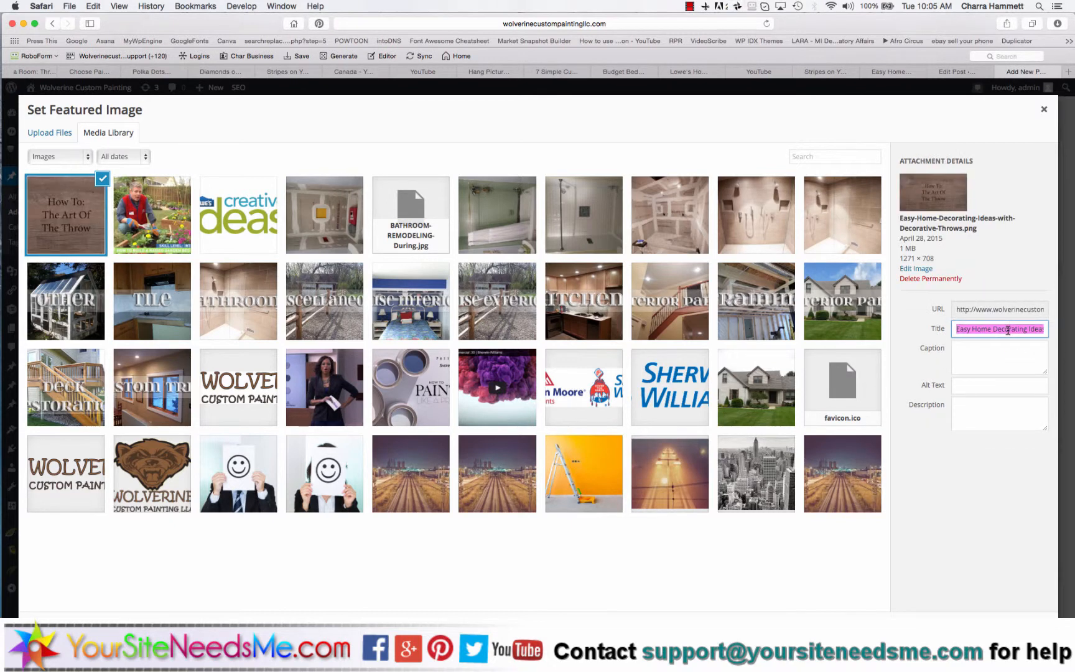
pyautogui.click(969, 385)
pyautogui.press('super+v')
pyautogui.click(971, 417)
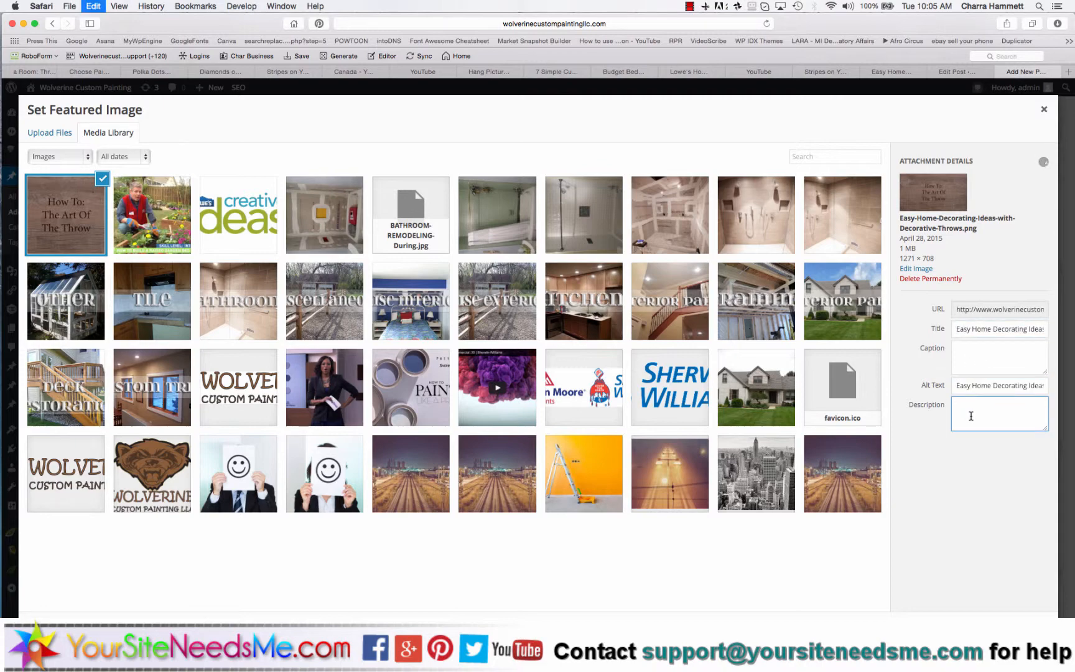
pyautogui.press('super+v')
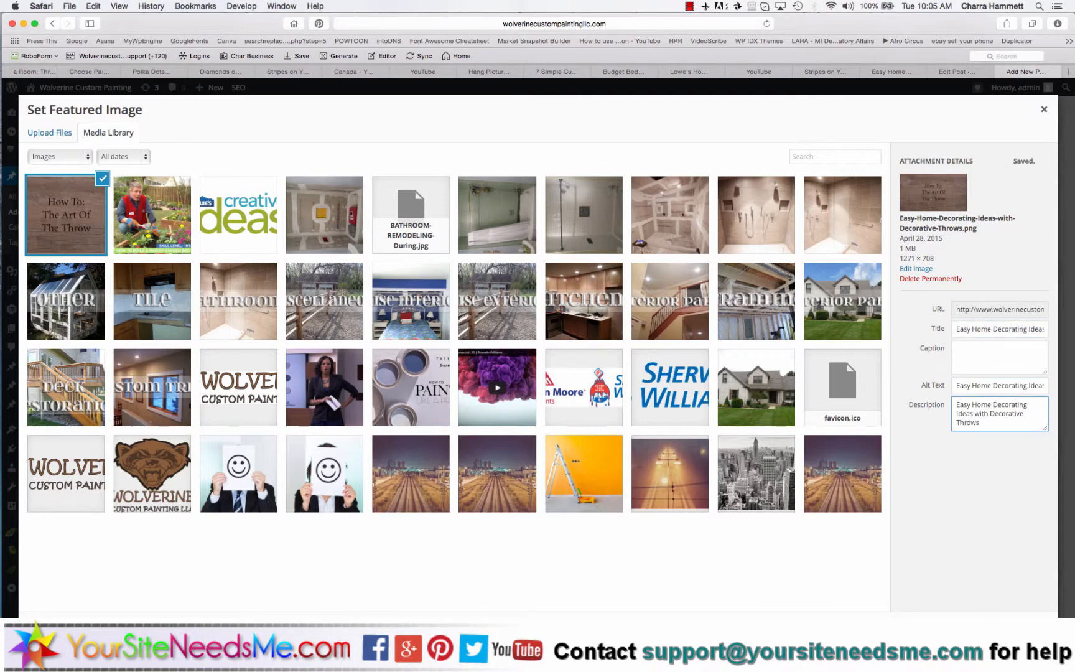
pyautogui.press('Escape')
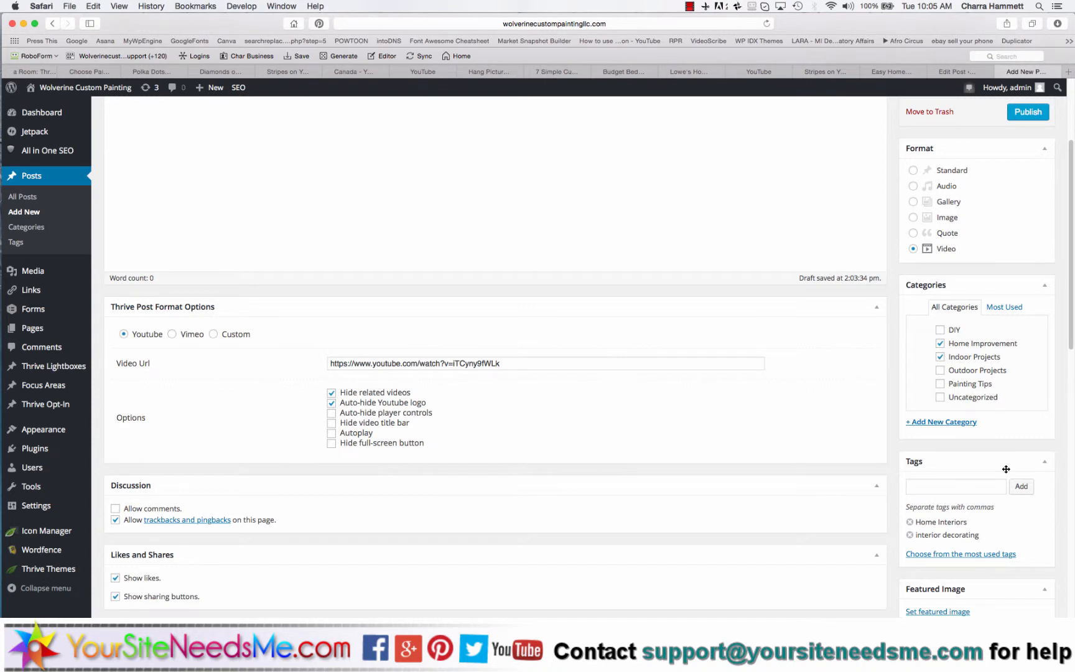
pyautogui.scroll(5, 1006, 469)
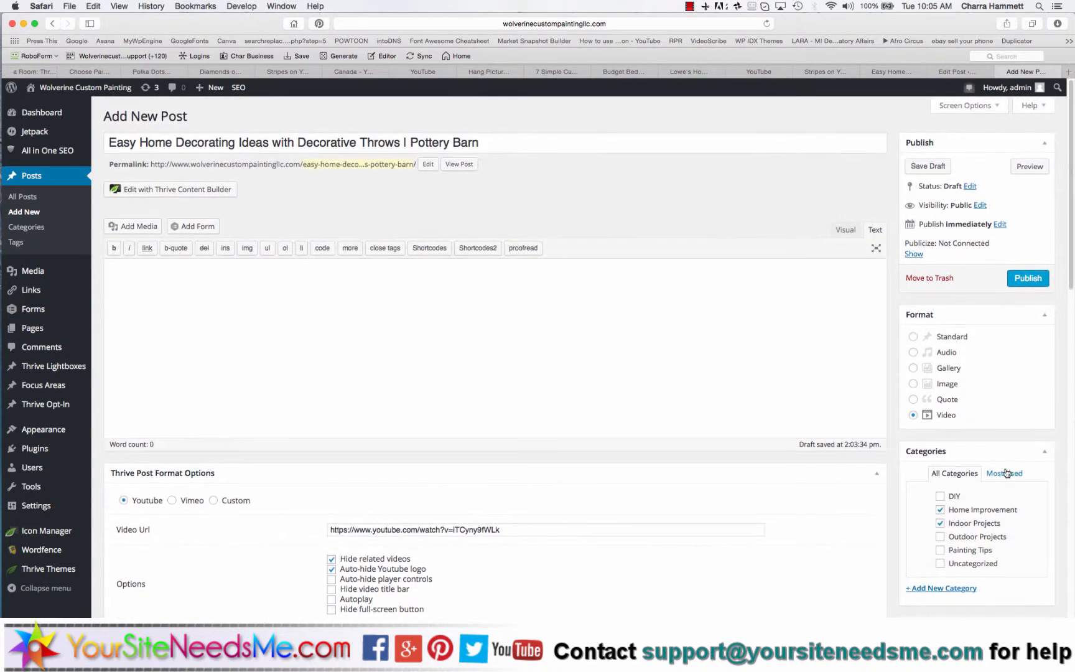
# Schedule the Decorative Throws post to publish on May 27, 2015 at 07:30.
pyautogui.click(1000, 223)
pyautogui.click(941, 239)
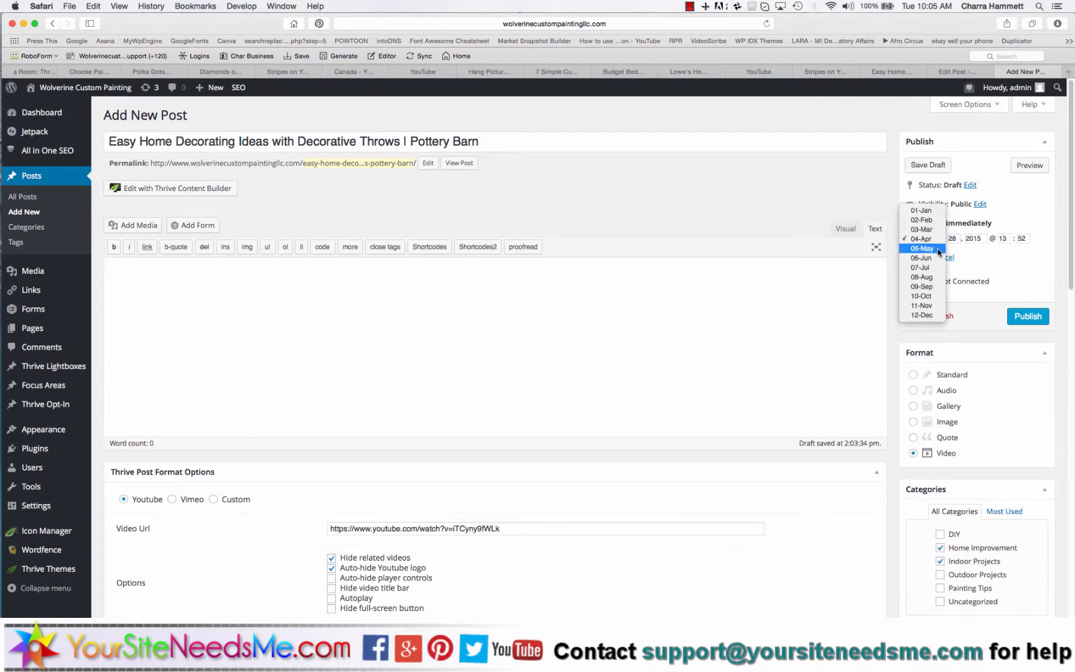
pyautogui.doubleClick(951, 239)
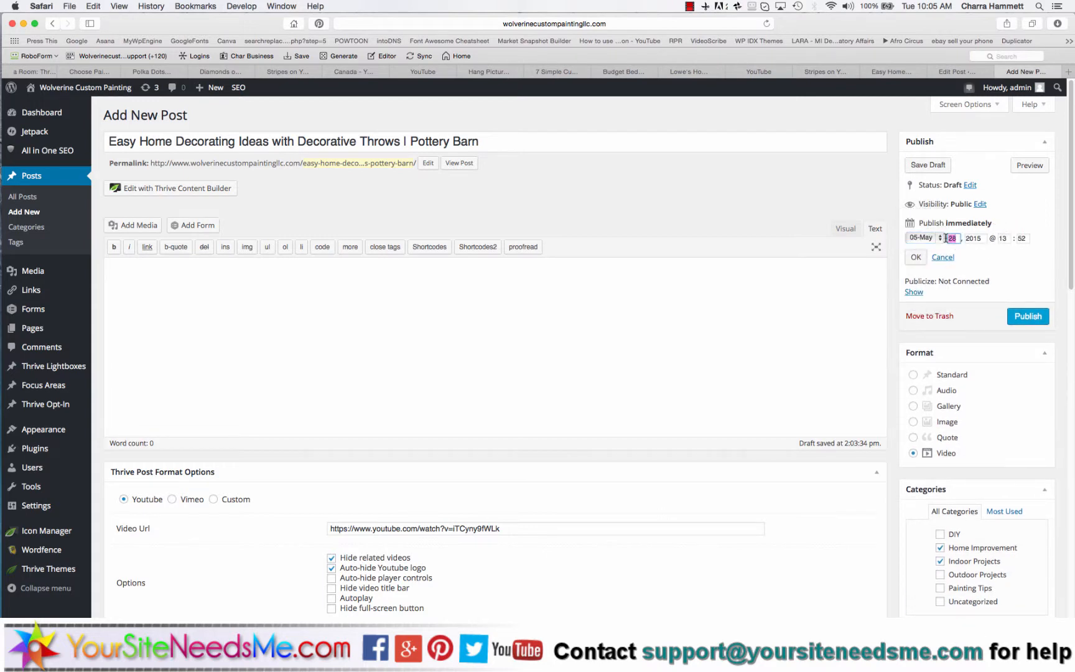
pyautogui.write('27')
pyautogui.doubleClick(1005, 238)
pyautogui.write('7')
pyautogui.press('Tab')
pyautogui.write('30')
pyautogui.click(1009, 267)
pyautogui.click(916, 258)
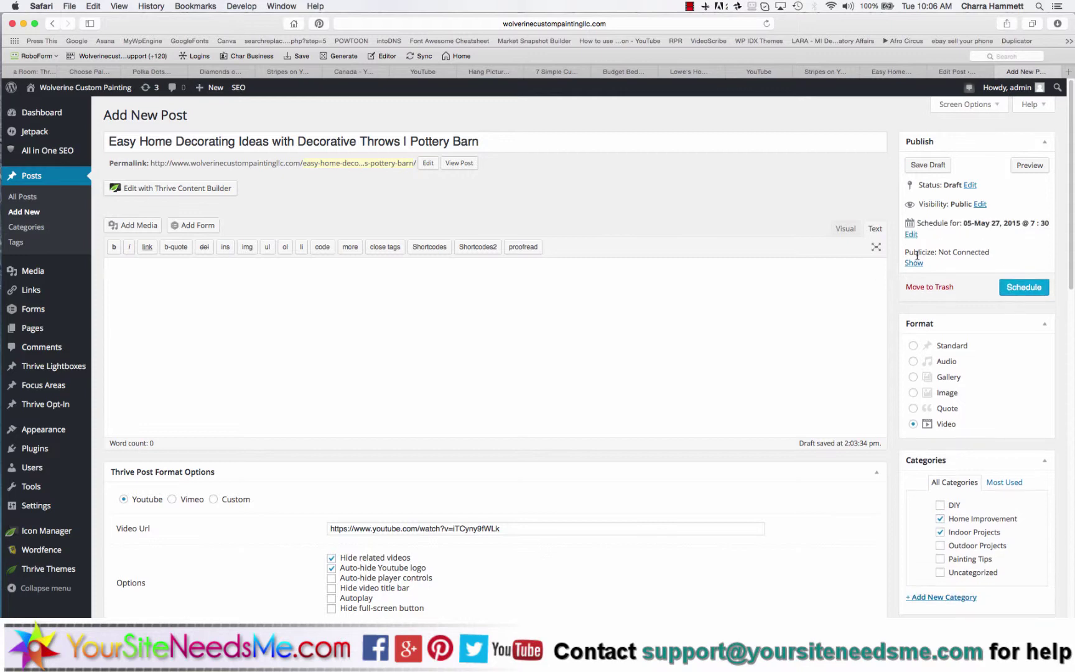
pyautogui.click(1027, 287)
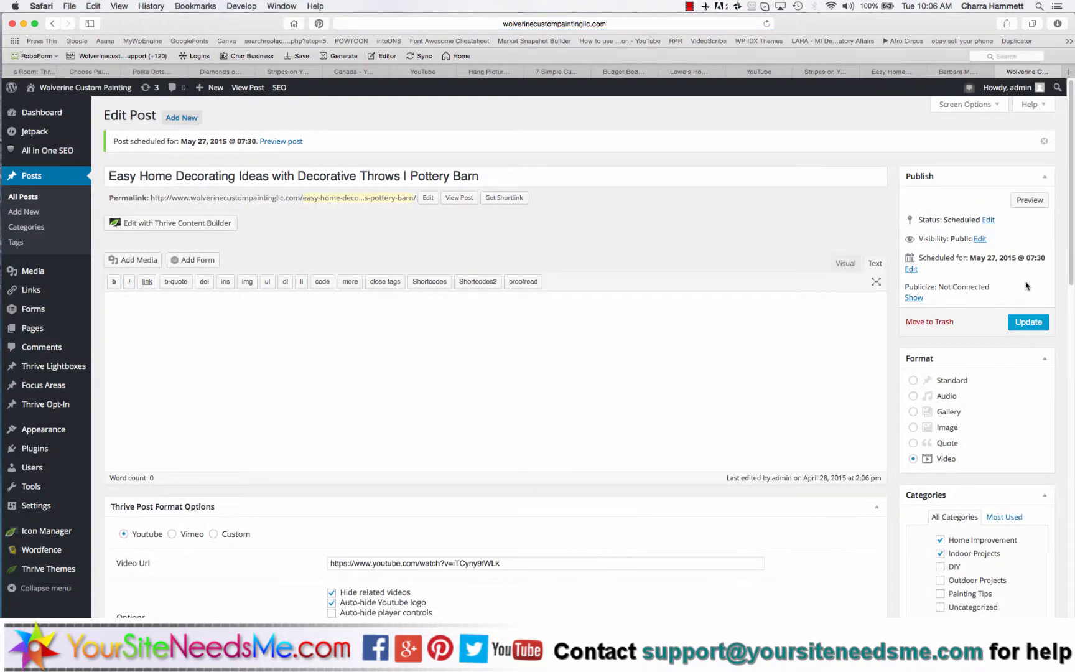
# Cycle through the throws video, stripes video, Home Depot and Lowe's tabs, ending on the stripes video.
pyautogui.click(895, 71)
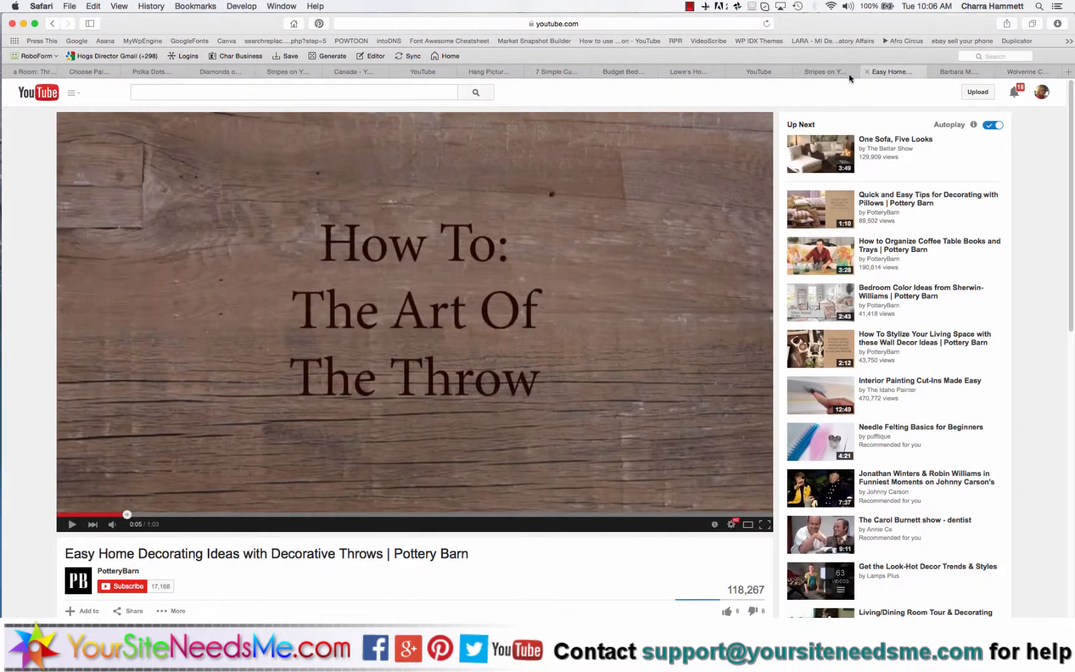
pyautogui.click(830, 76)
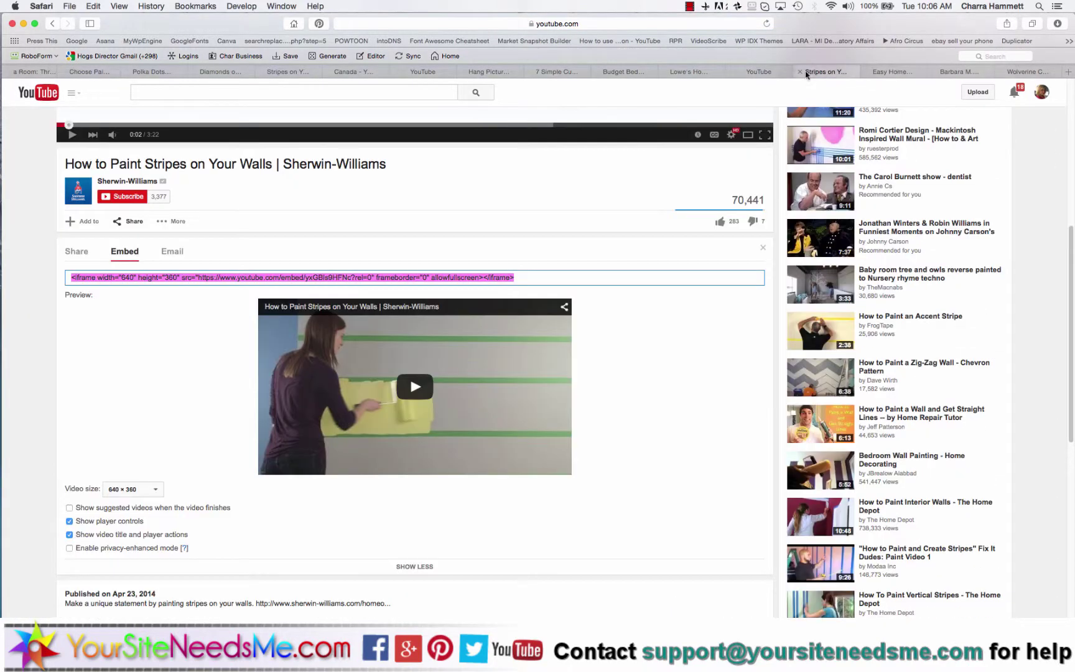
pyautogui.click(764, 71)
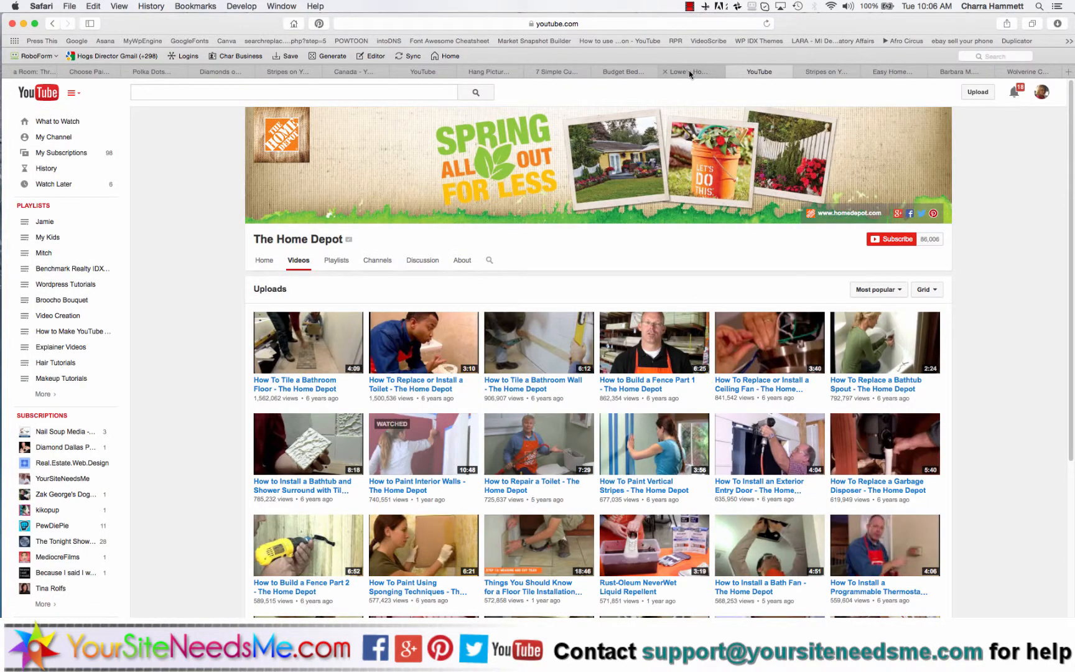
pyautogui.click(689, 71)
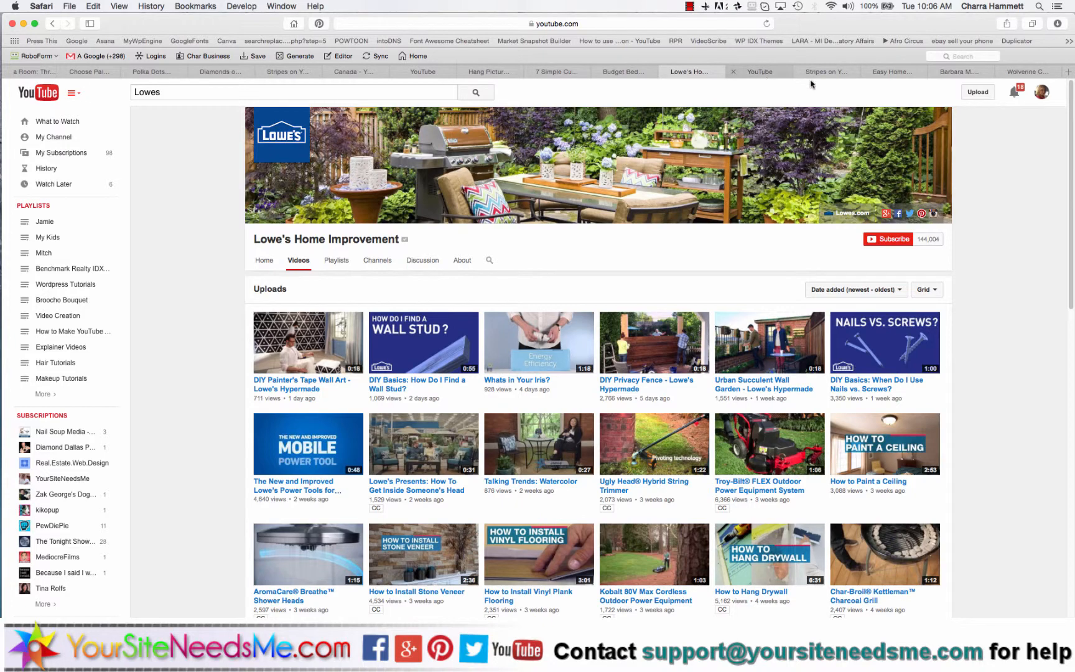
pyautogui.click(824, 72)
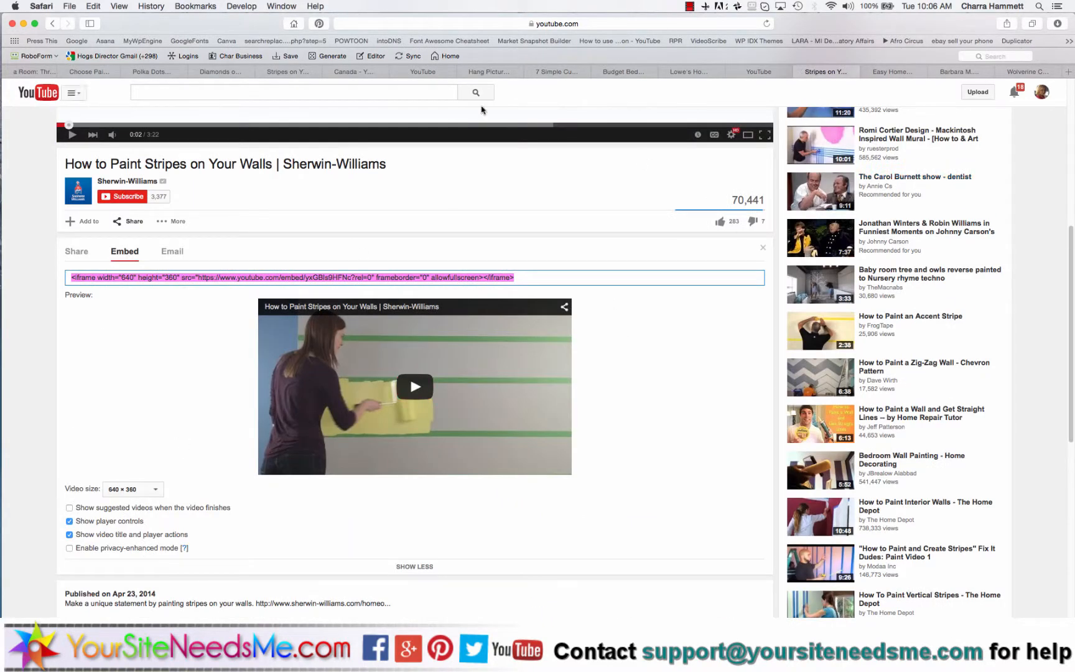
pyautogui.scroll(10, 482, 252)
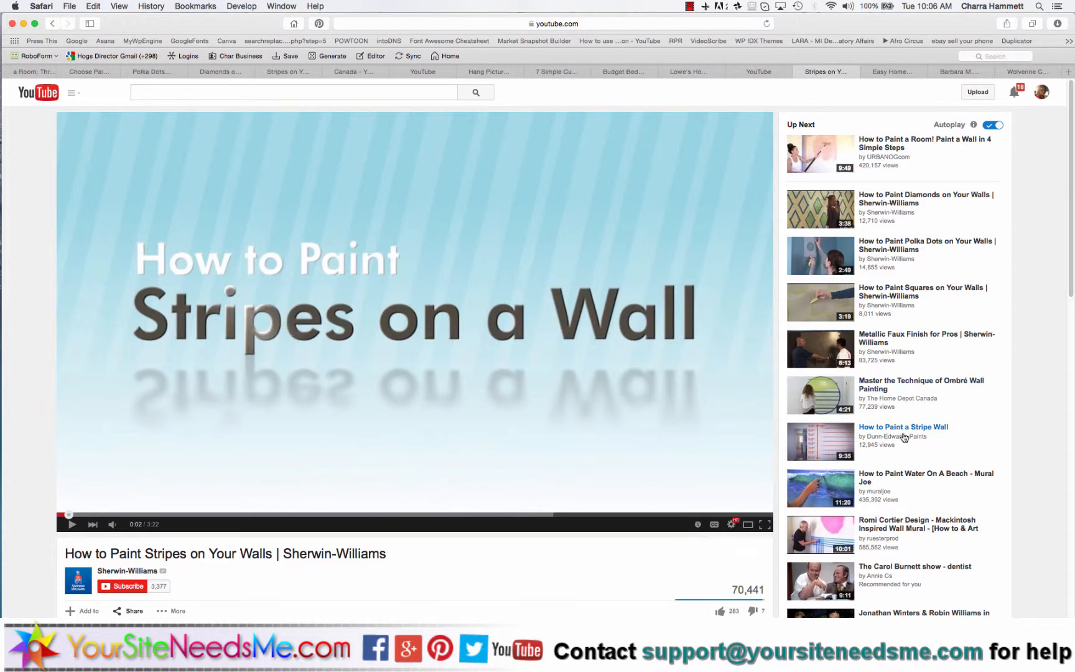
pyautogui.scroll(-3, 905, 437)
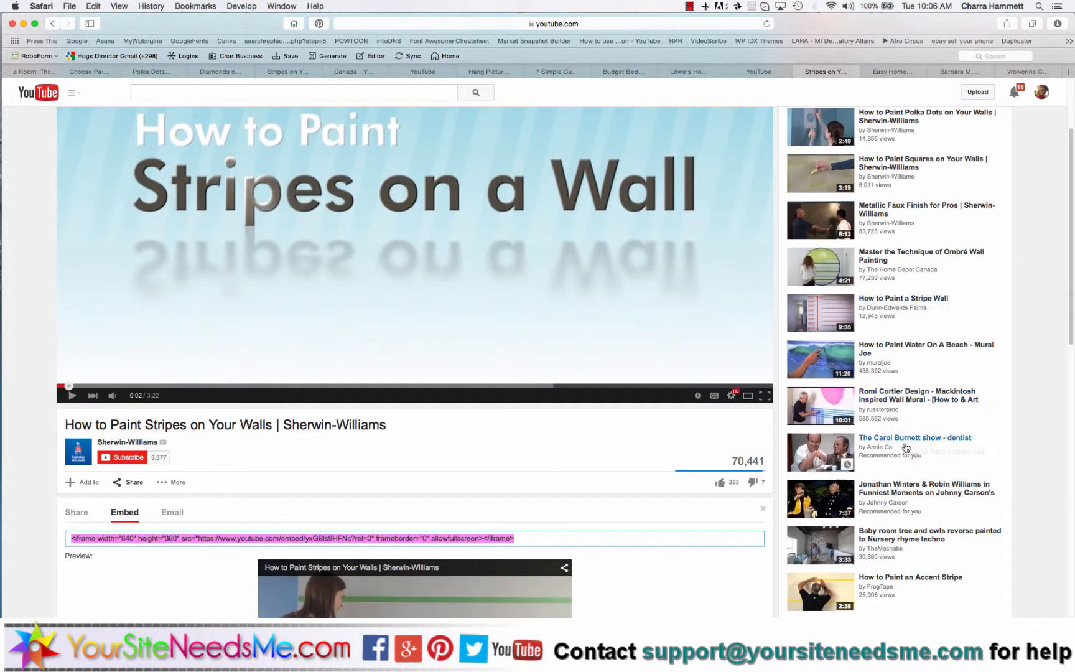
pyautogui.scroll(-3, 906, 448)
pyautogui.scroll(-2, 908, 458)
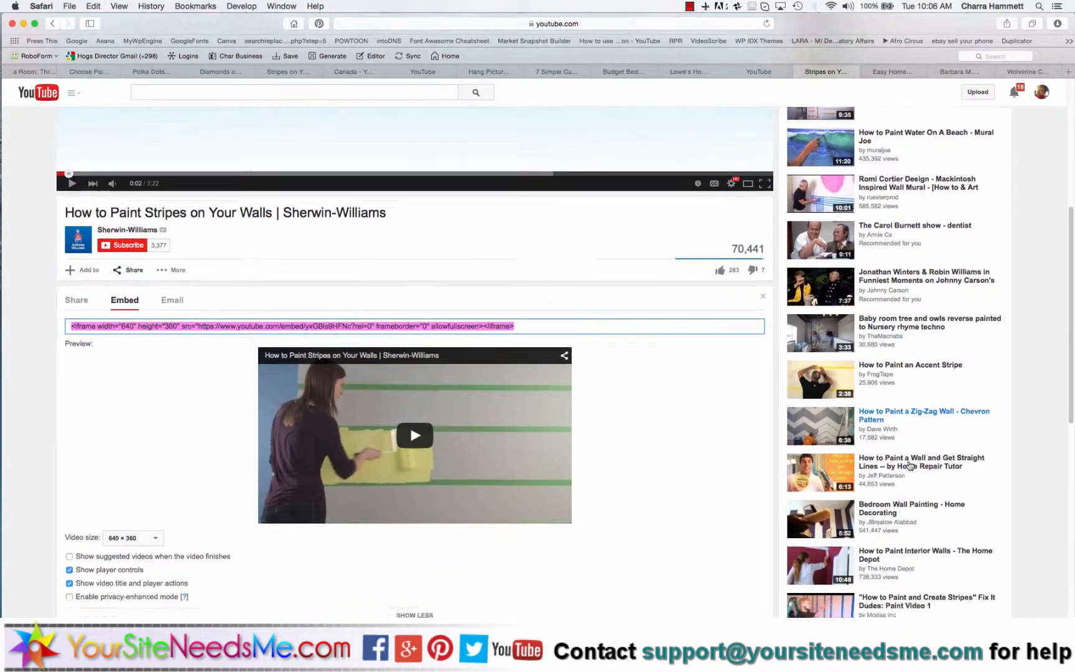
pyautogui.scroll(-3, 910, 466)
pyautogui.scroll(12, 909, 465)
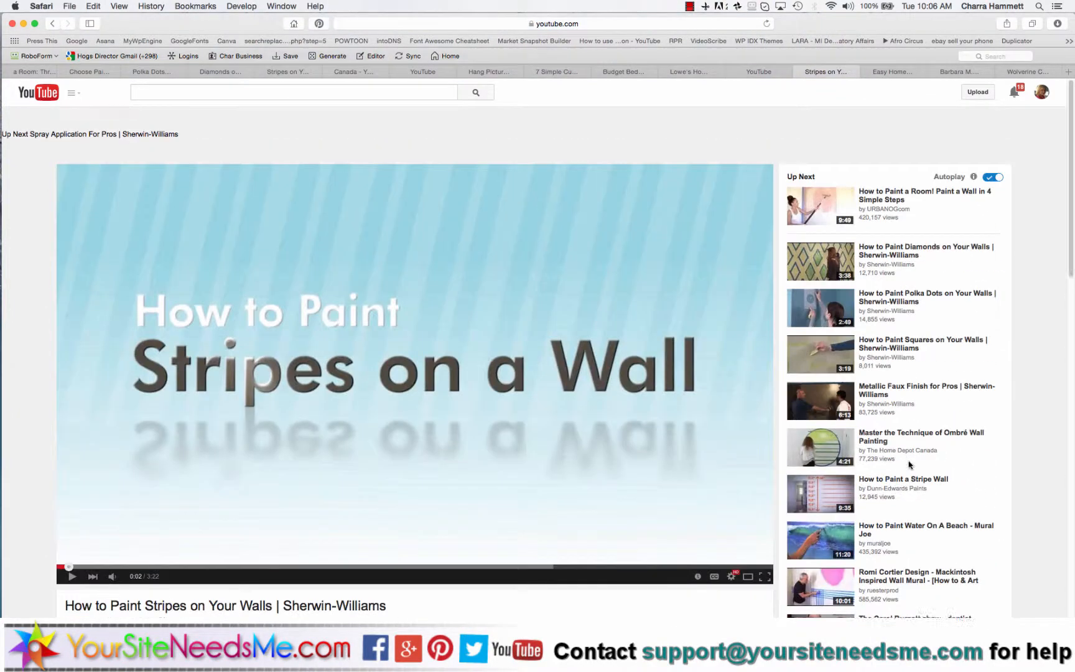
# Go to the YouTube home page via the logo and browse the recommended feed.
pyautogui.click(39, 94)
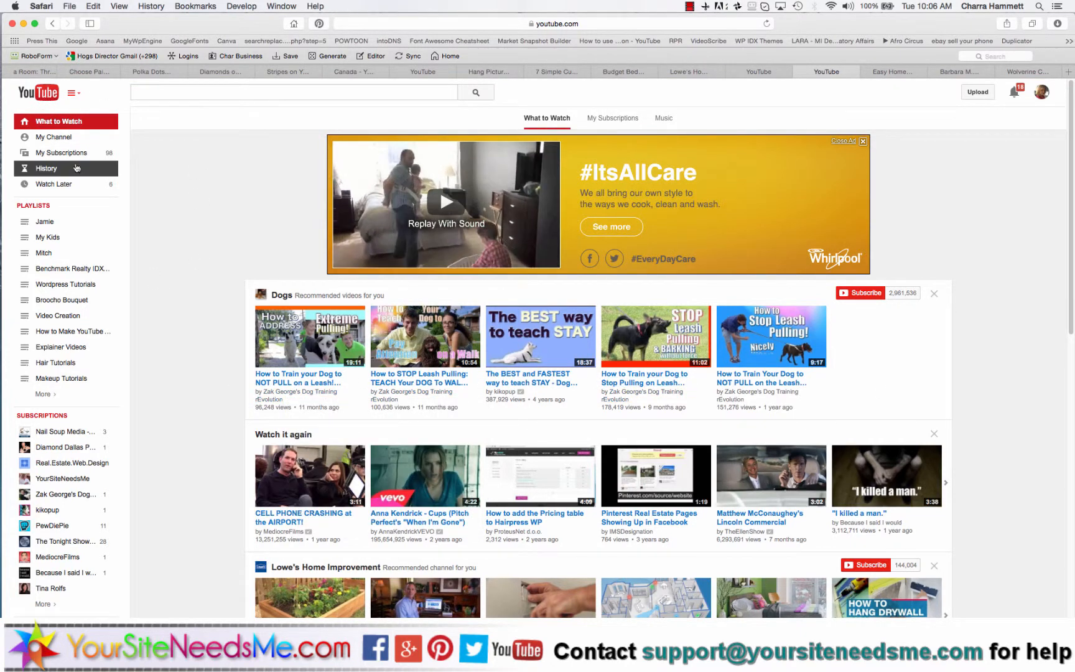
pyautogui.scroll(-10, 335, 423)
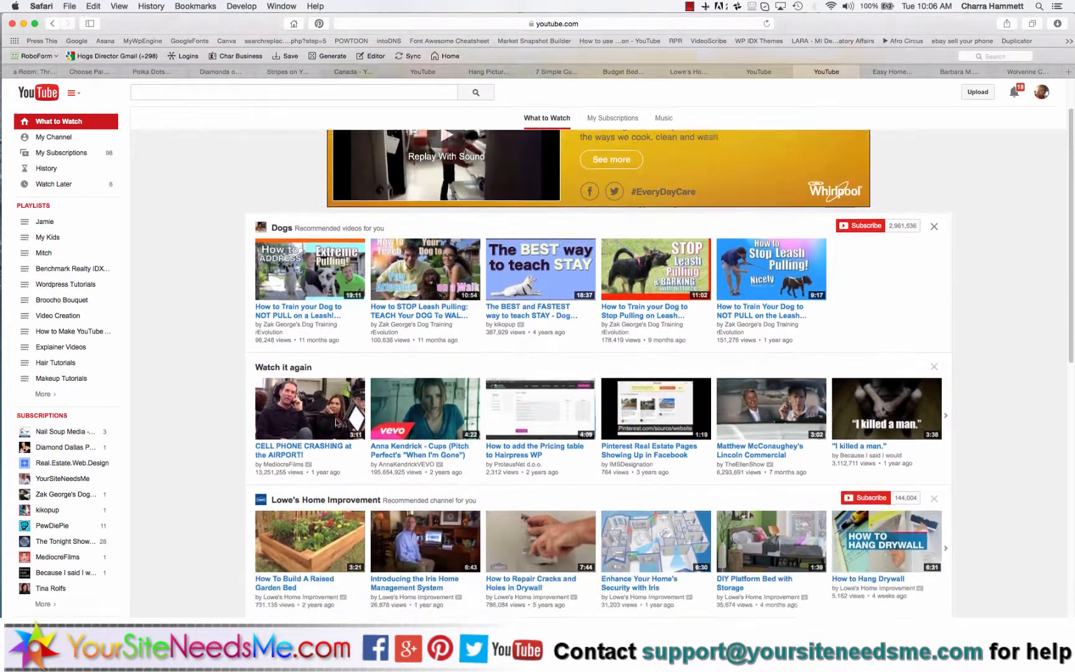
pyautogui.scroll(-5, 335, 422)
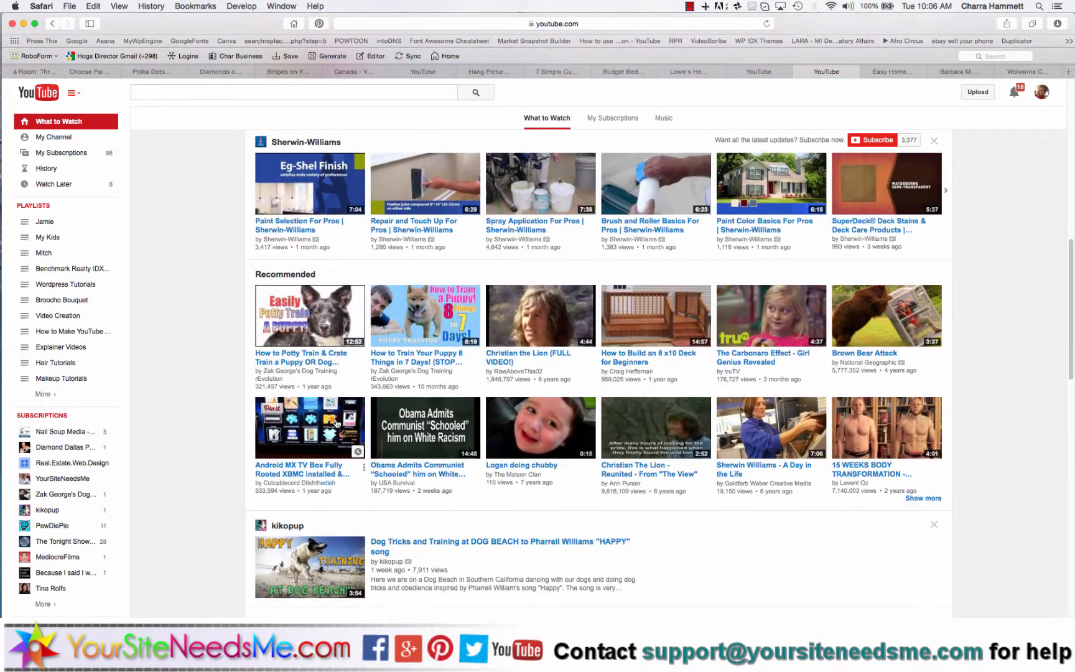
pyautogui.scroll(-5, 336, 422)
pyautogui.scroll(-5, 335, 422)
pyautogui.scroll(-5, 336, 422)
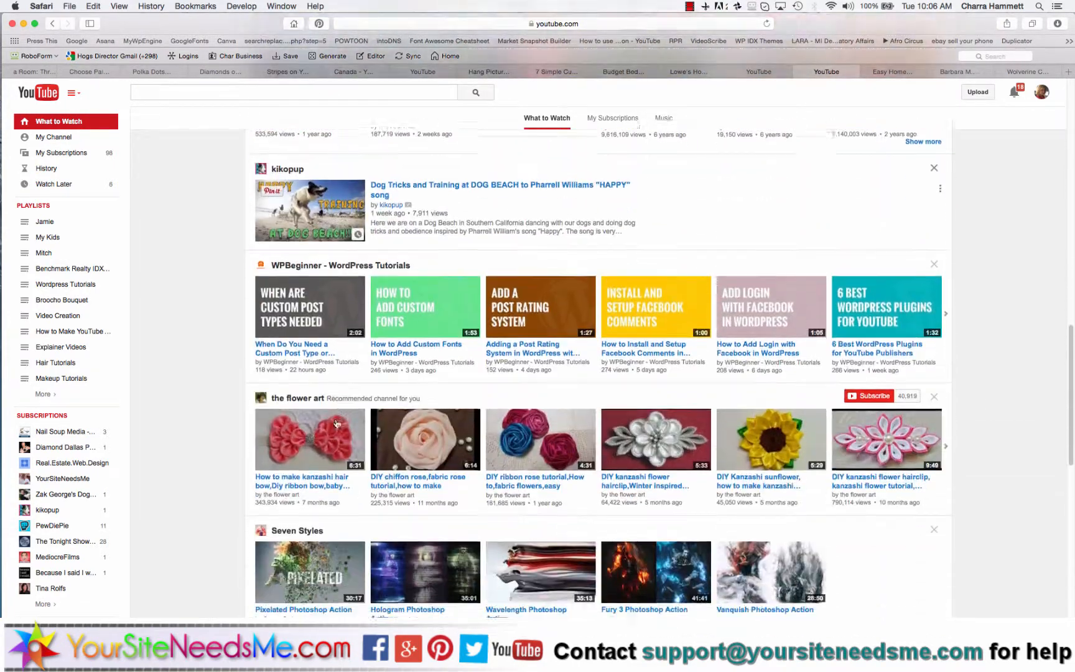
pyautogui.scroll(-3, 335, 423)
pyautogui.scroll(-5, 337, 423)
pyautogui.scroll(-4, 337, 423)
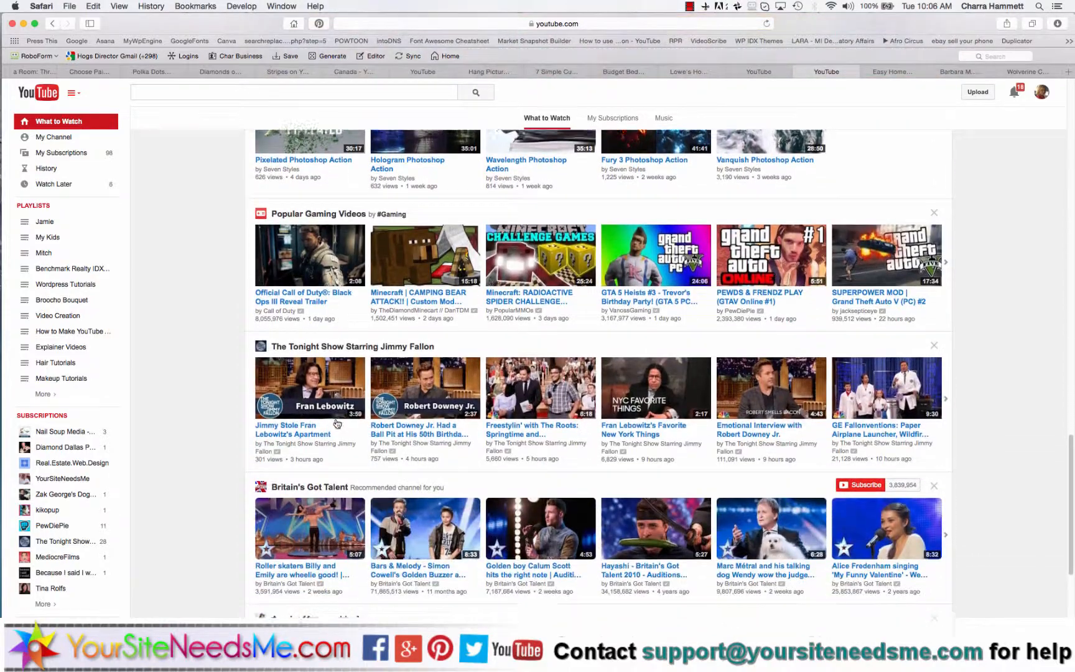
pyautogui.scroll(-2, 337, 422)
pyautogui.scroll(-4, 336, 423)
pyautogui.scroll(-4, 337, 422)
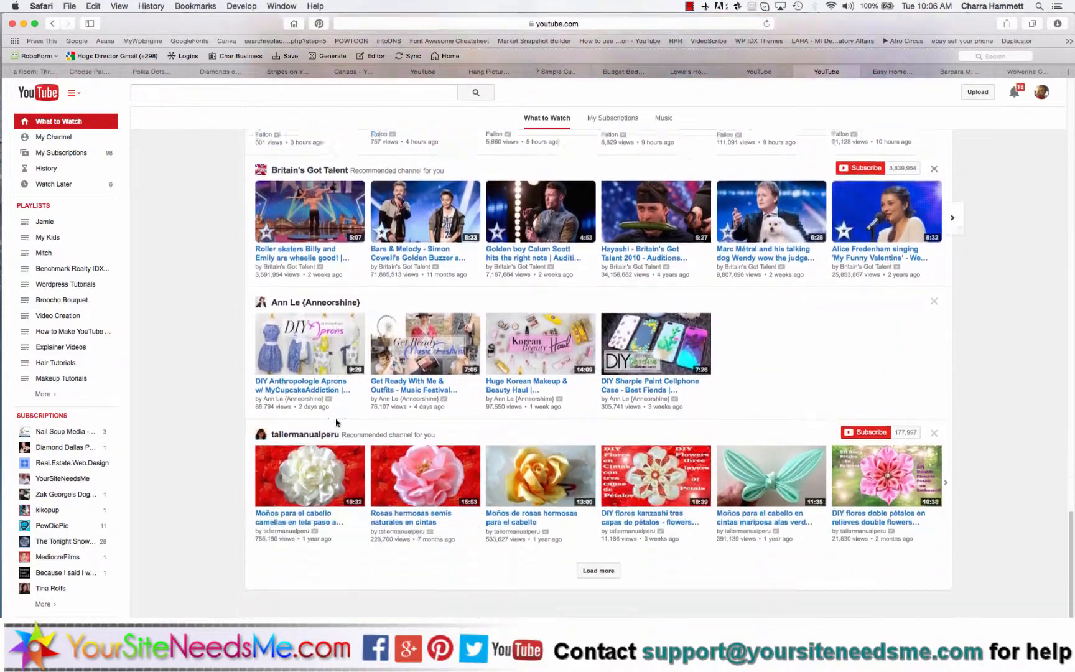
pyautogui.scroll(-2, 337, 422)
pyautogui.scroll(5, 338, 423)
pyautogui.scroll(8, 337, 423)
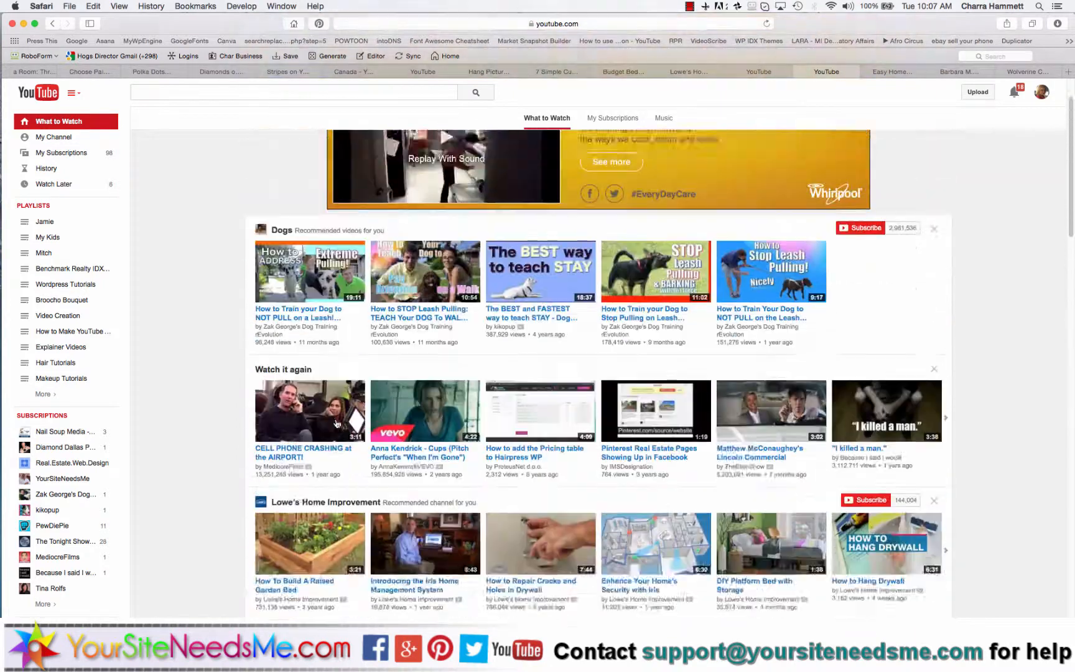
pyautogui.scroll(3, 337, 423)
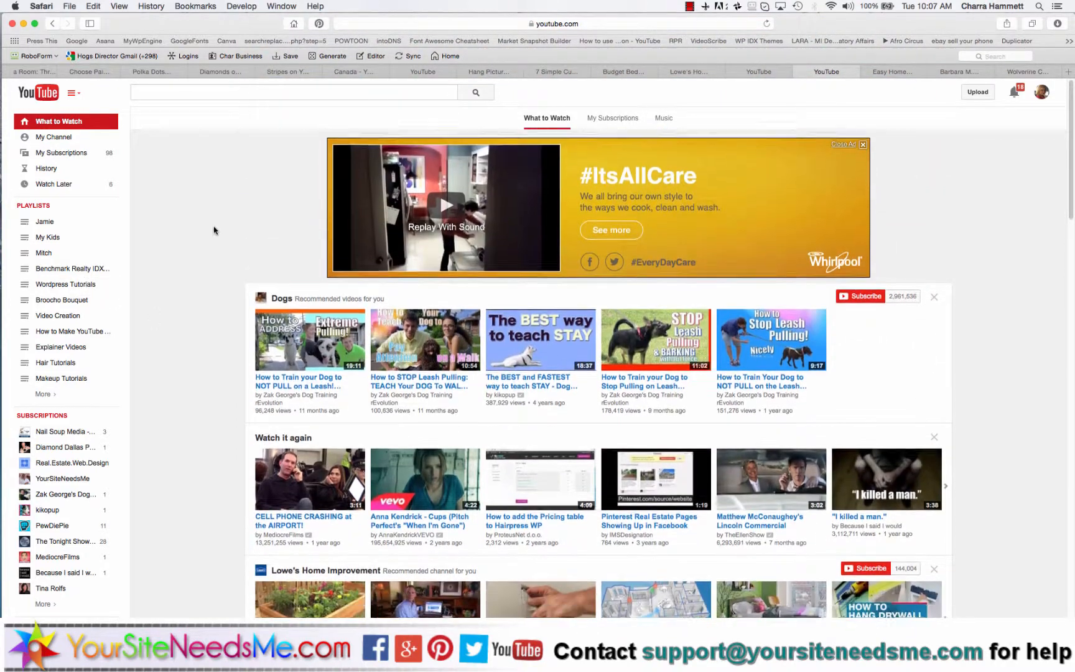